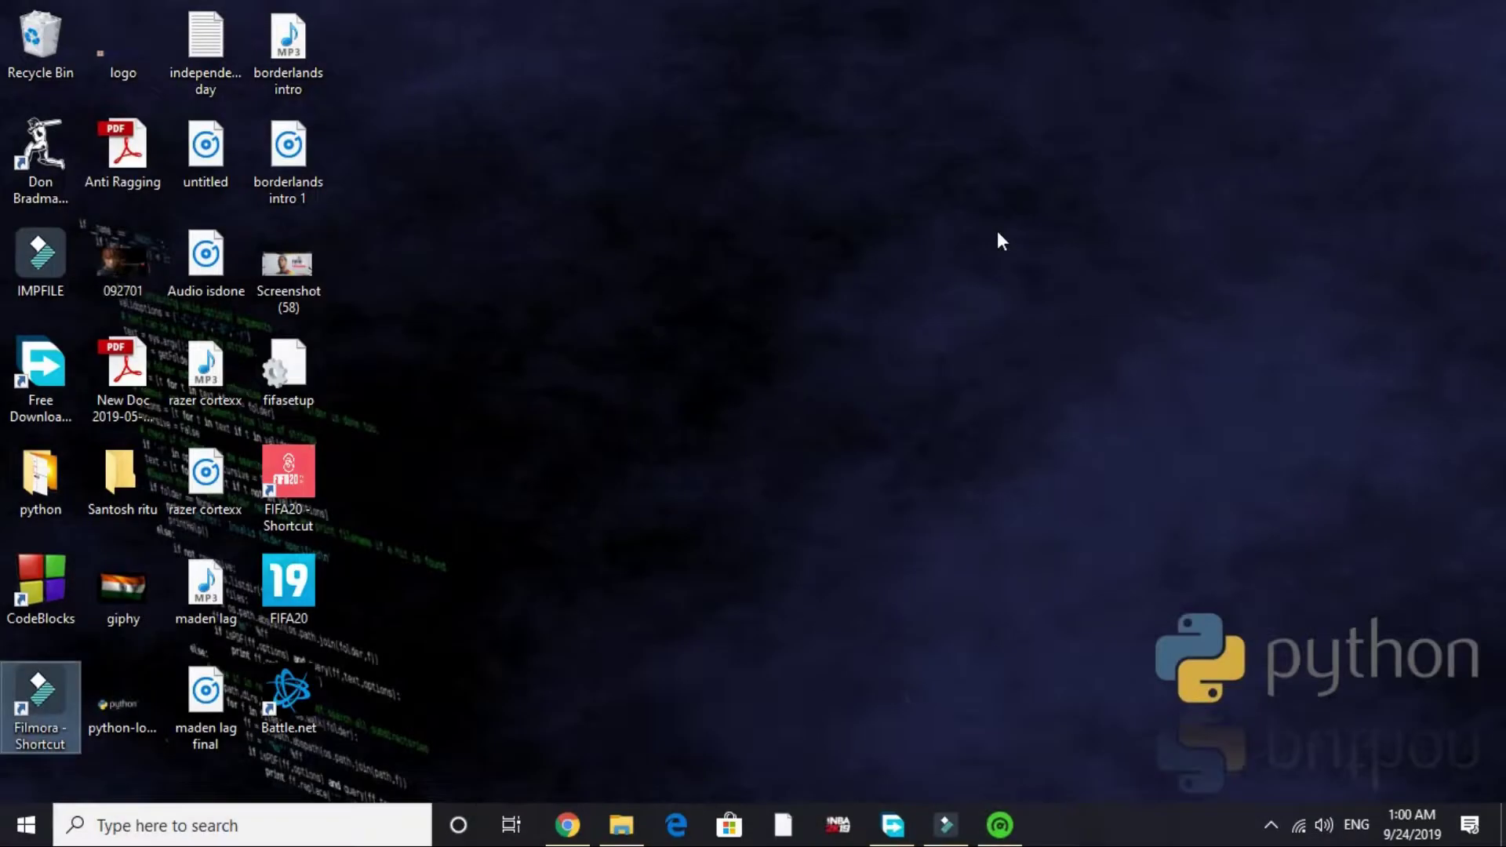
# Go back to the Razer Cortex Google results and open the 'Razer Cortex - PC / Mobile Performance Booster' result.
pyautogui.click(567, 825)
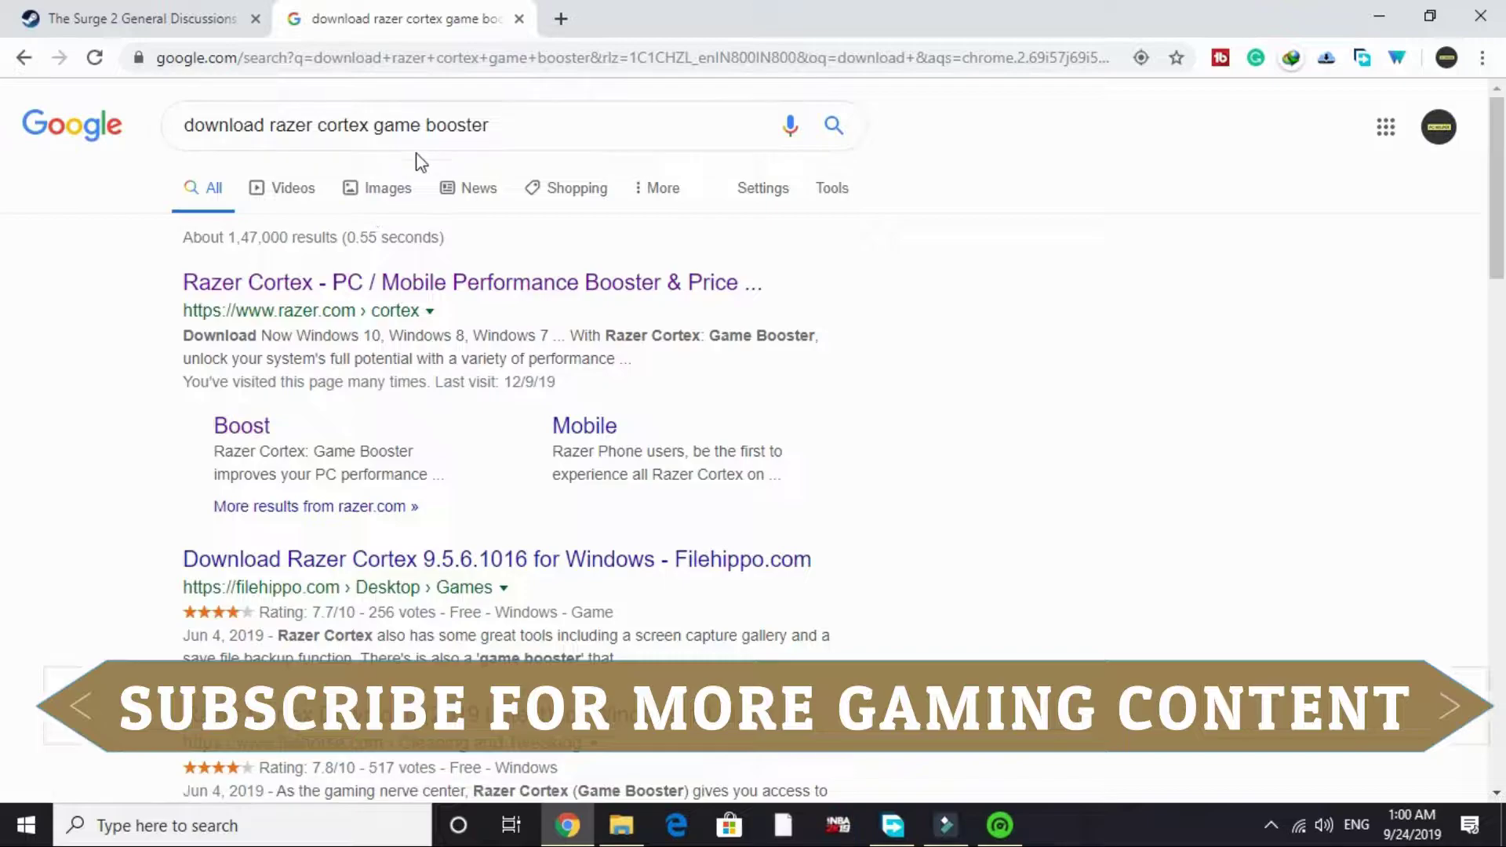
pyautogui.doubleClick(297, 127)
pyautogui.moveTo(297, 127); pyautogui.dragTo(359, 126)
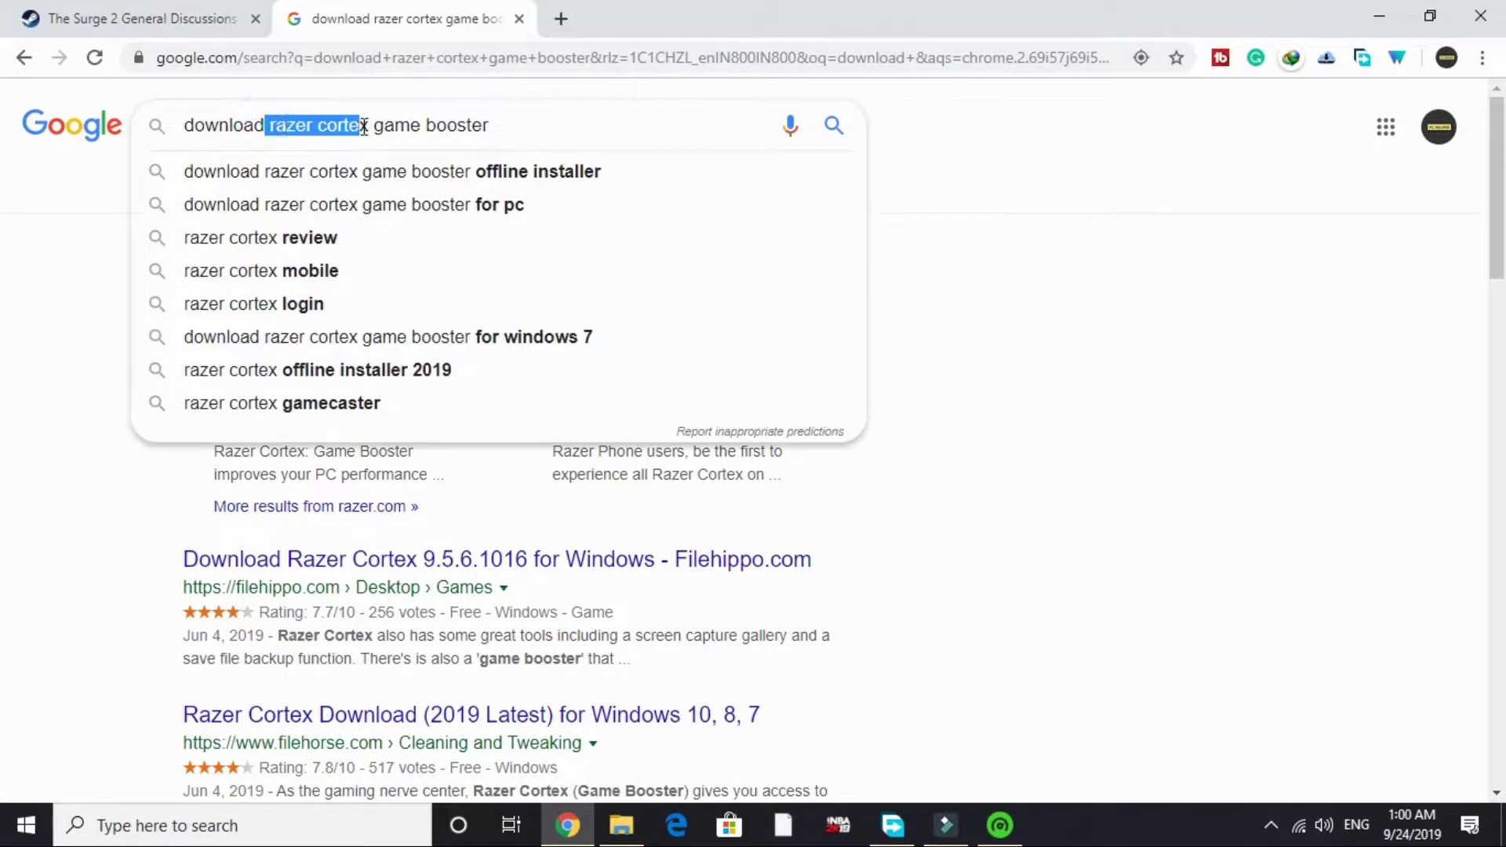
pyautogui.click(363, 125)
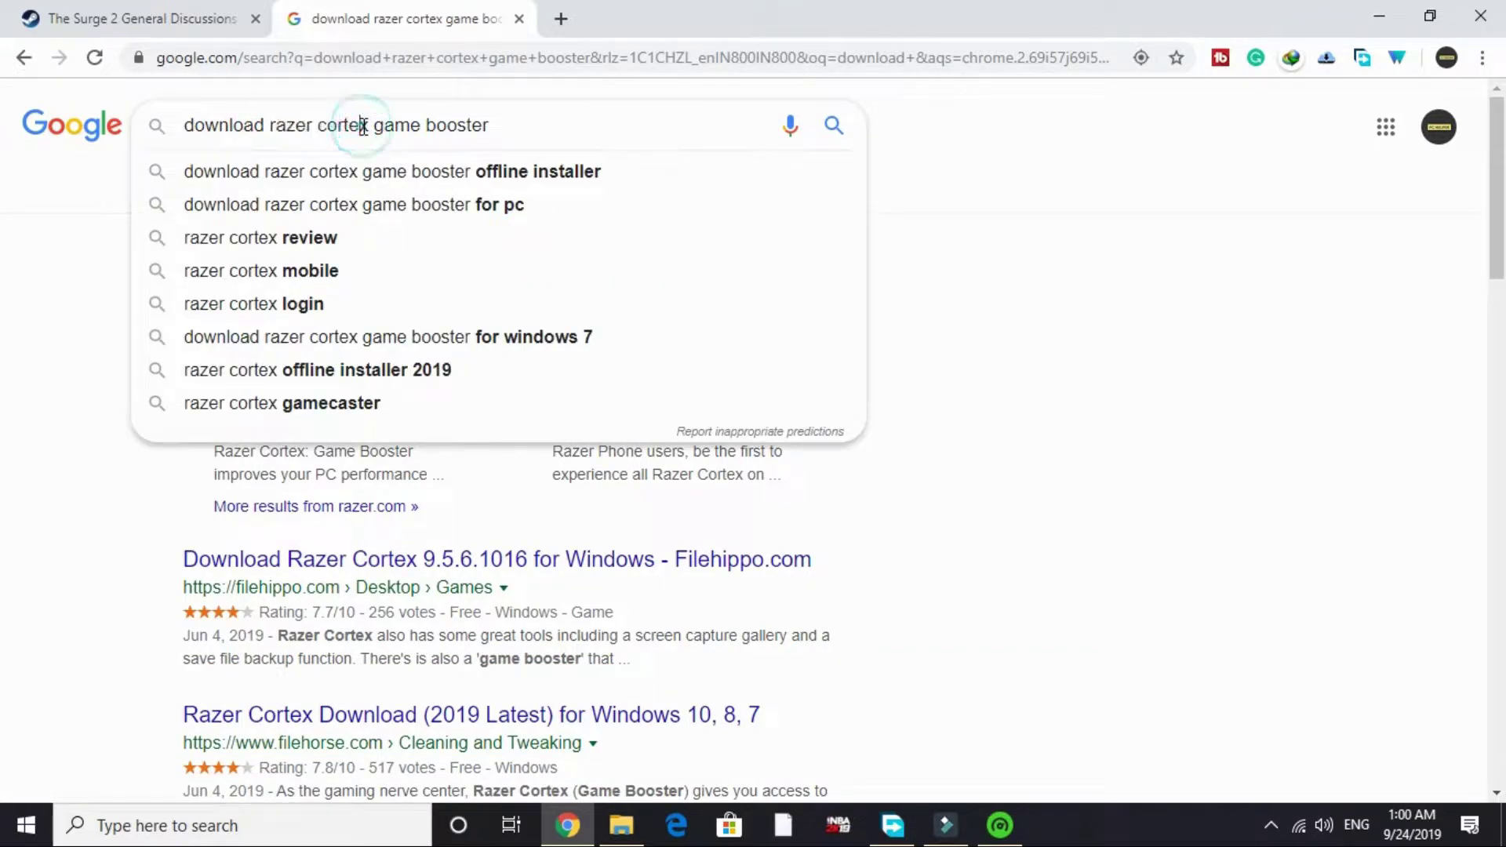
pyautogui.click(555, 122)
pyautogui.click(30, 367)
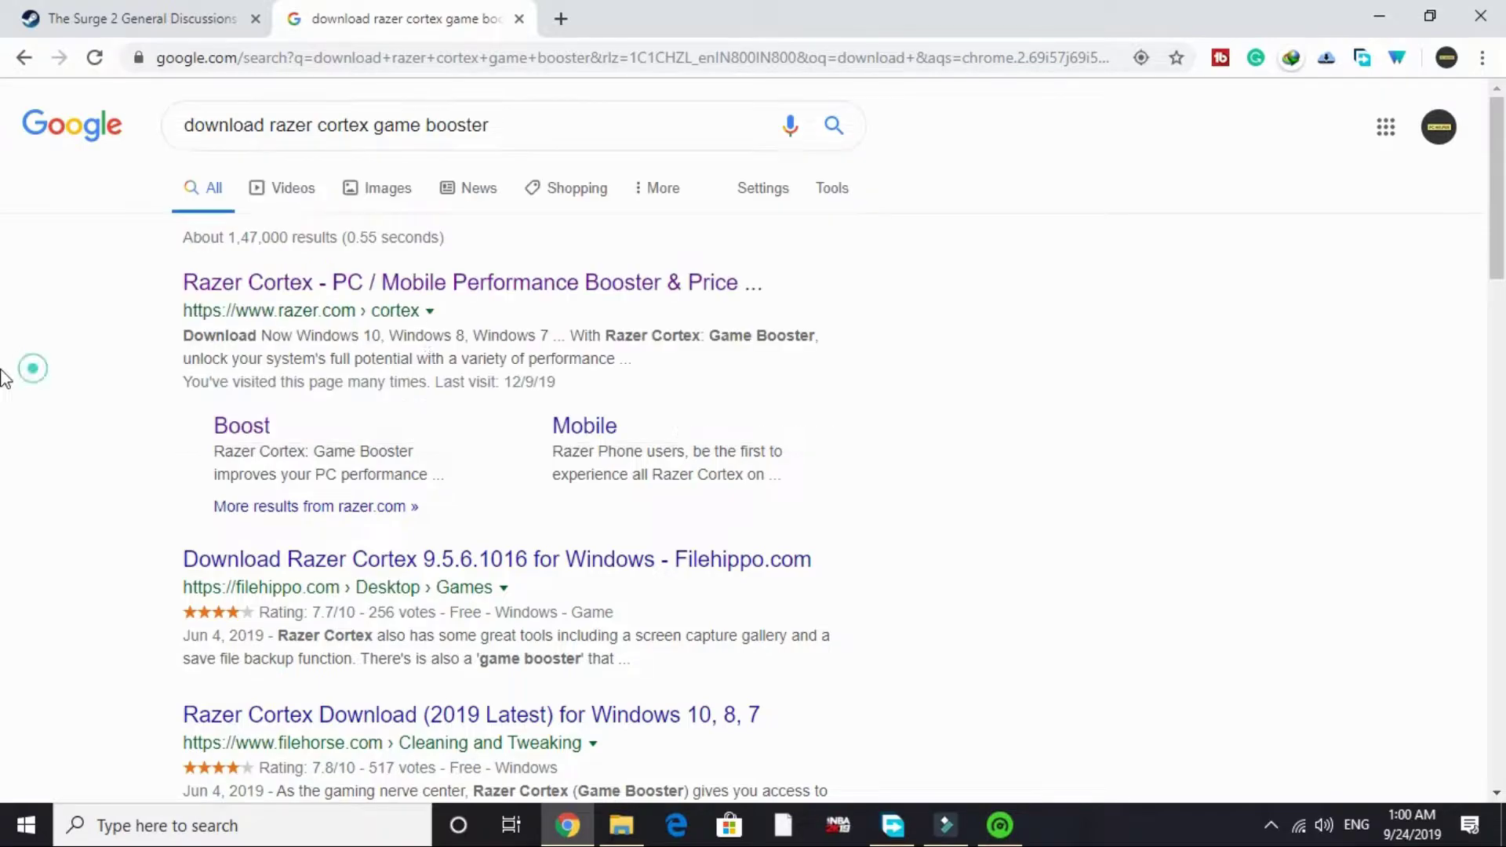
pyautogui.click(379, 279)
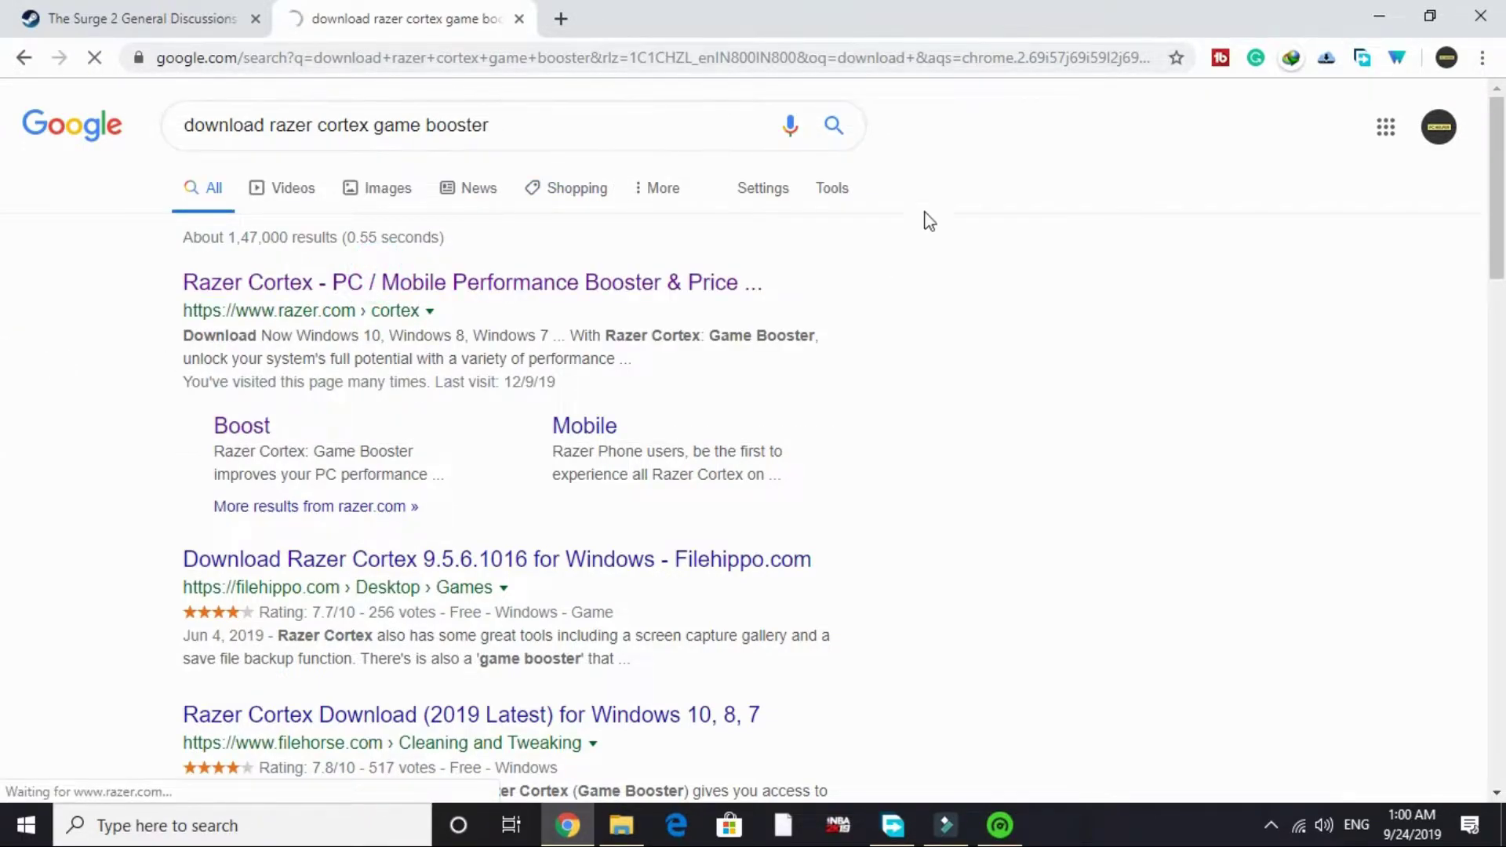
pyautogui.scroll(-2, 950, 518)
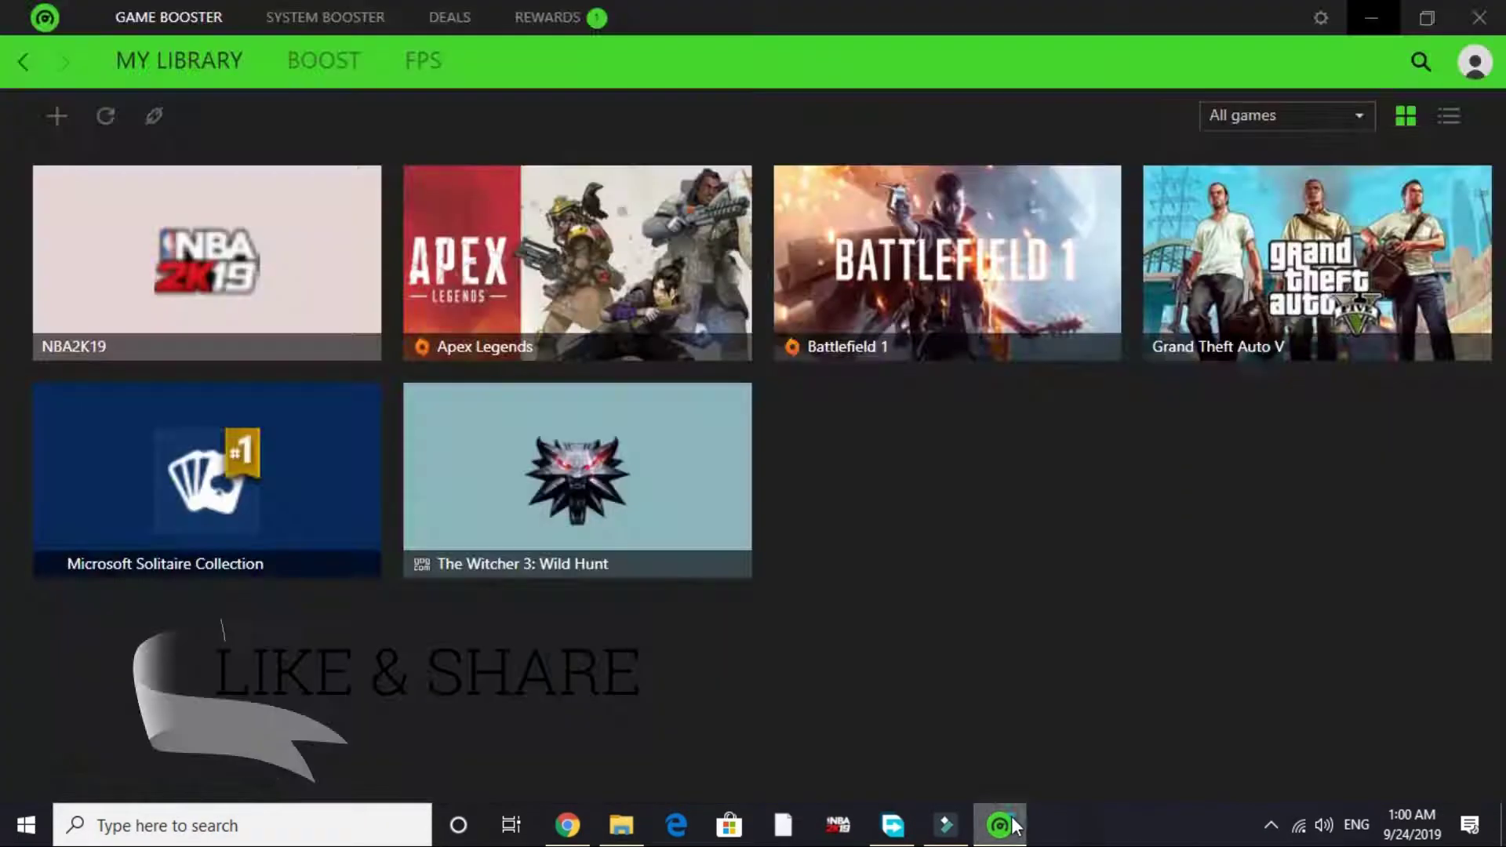
# Browse the Razer Cortex Boost page's Processes, Services and Specials lists.
pyautogui.moveTo(520, 498)
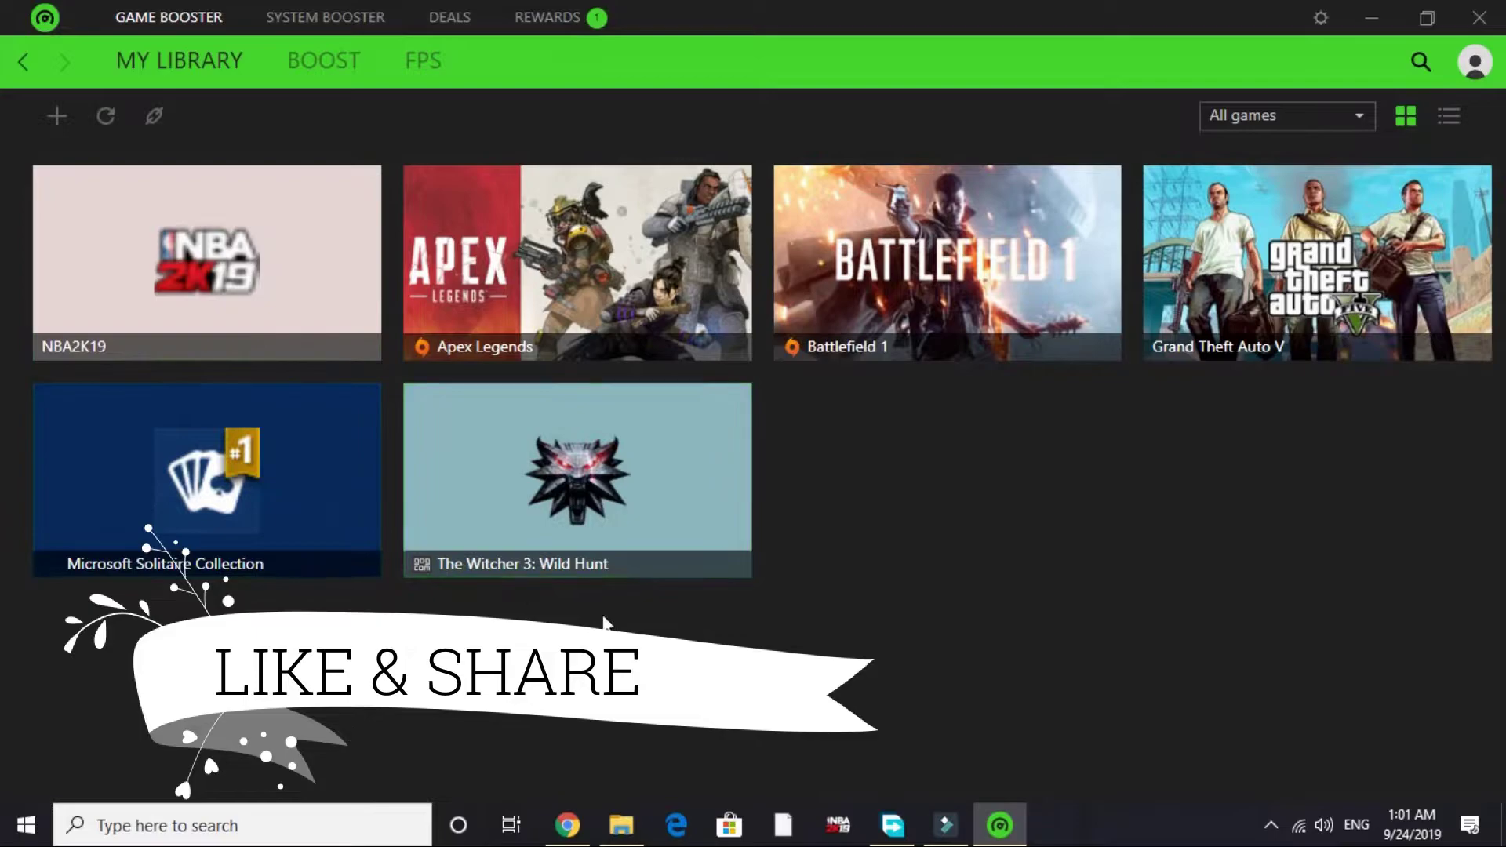
pyautogui.click(323, 63)
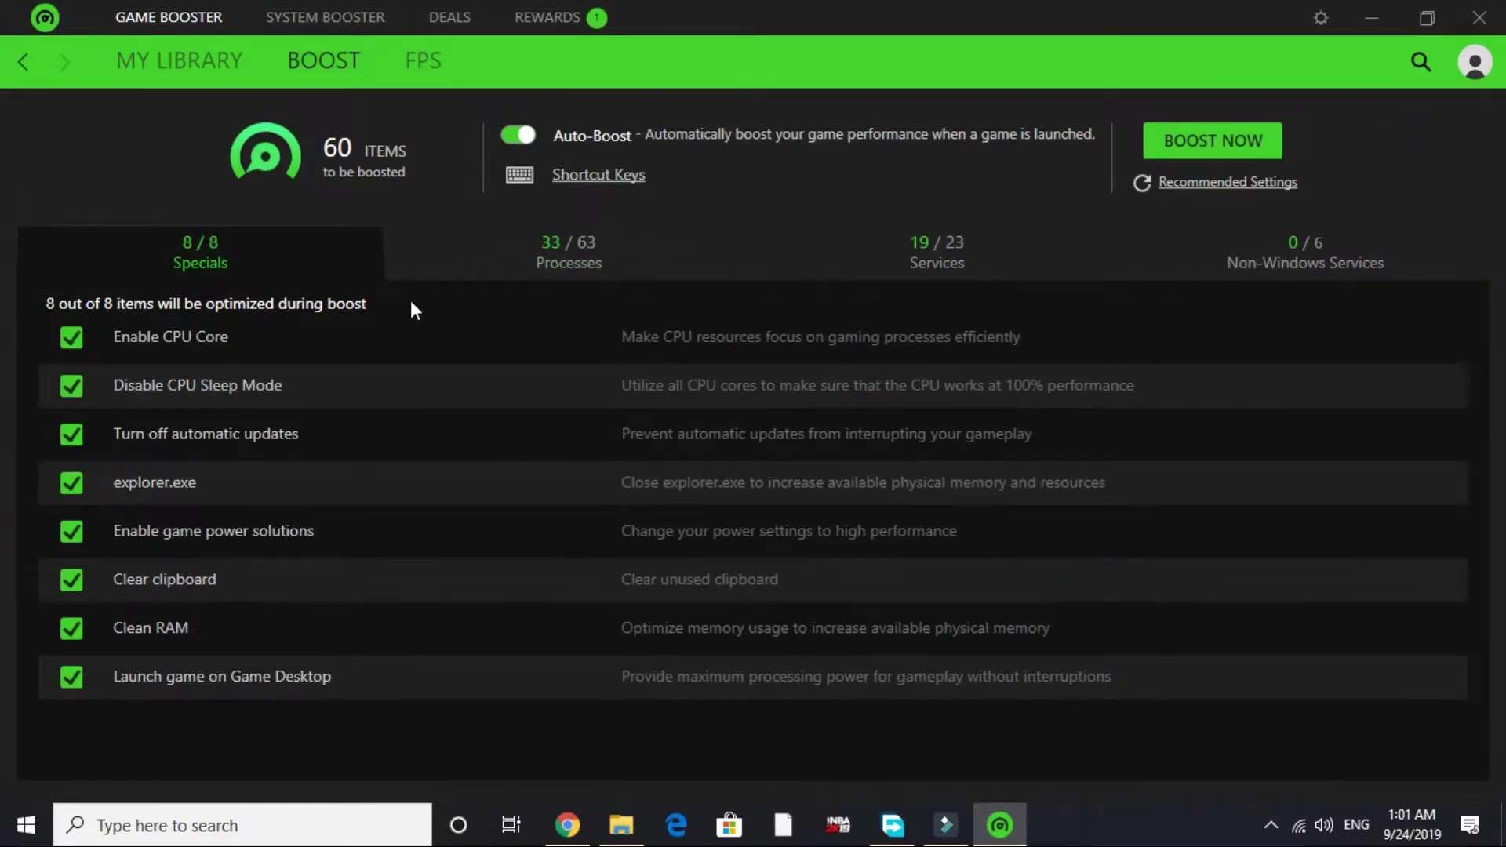
pyautogui.click(571, 252)
pyautogui.click(954, 265)
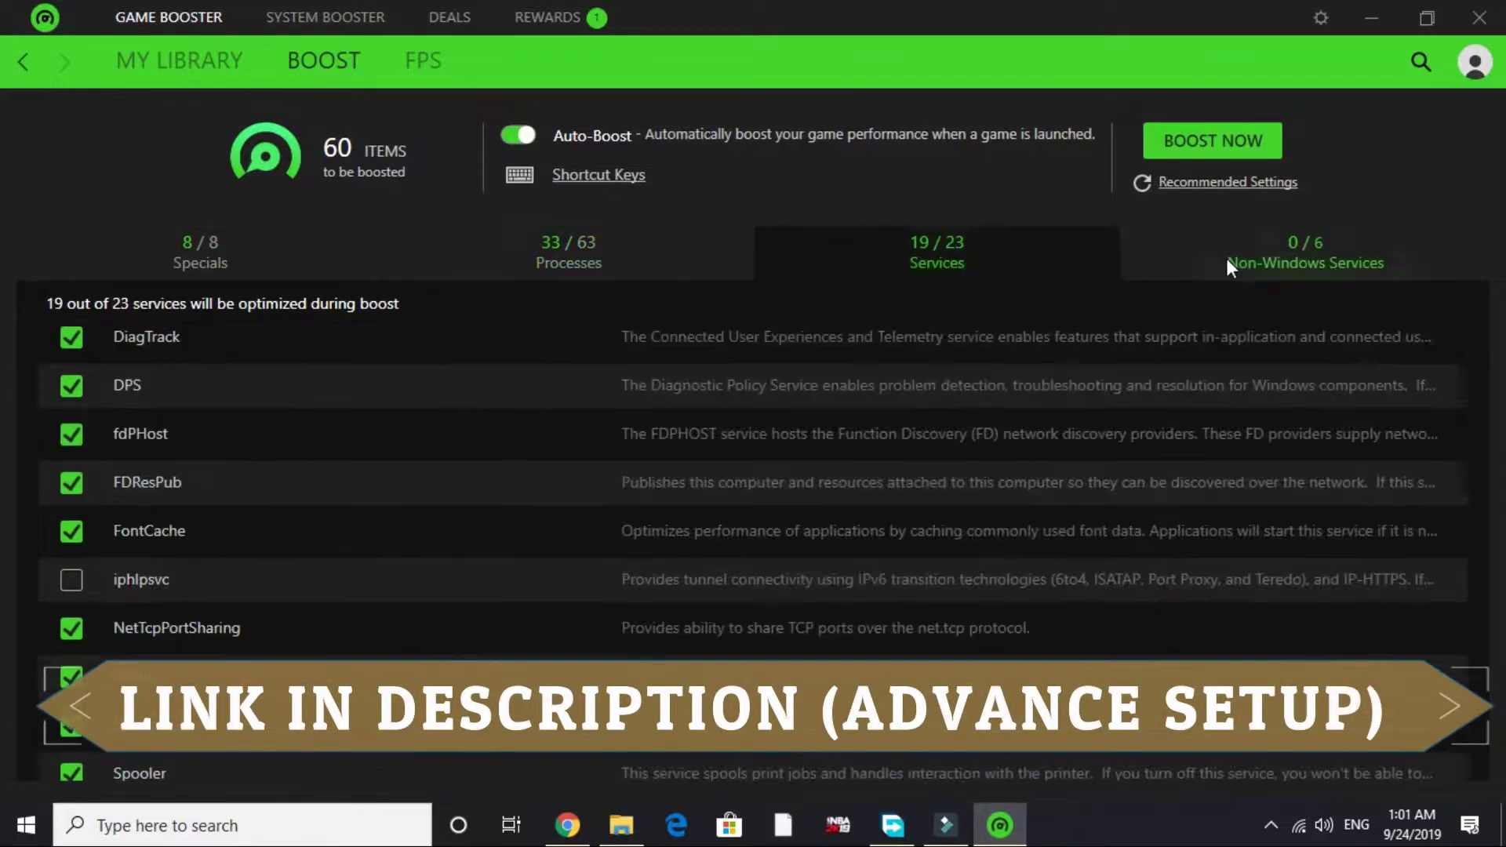
pyautogui.click(572, 267)
pyautogui.click(208, 267)
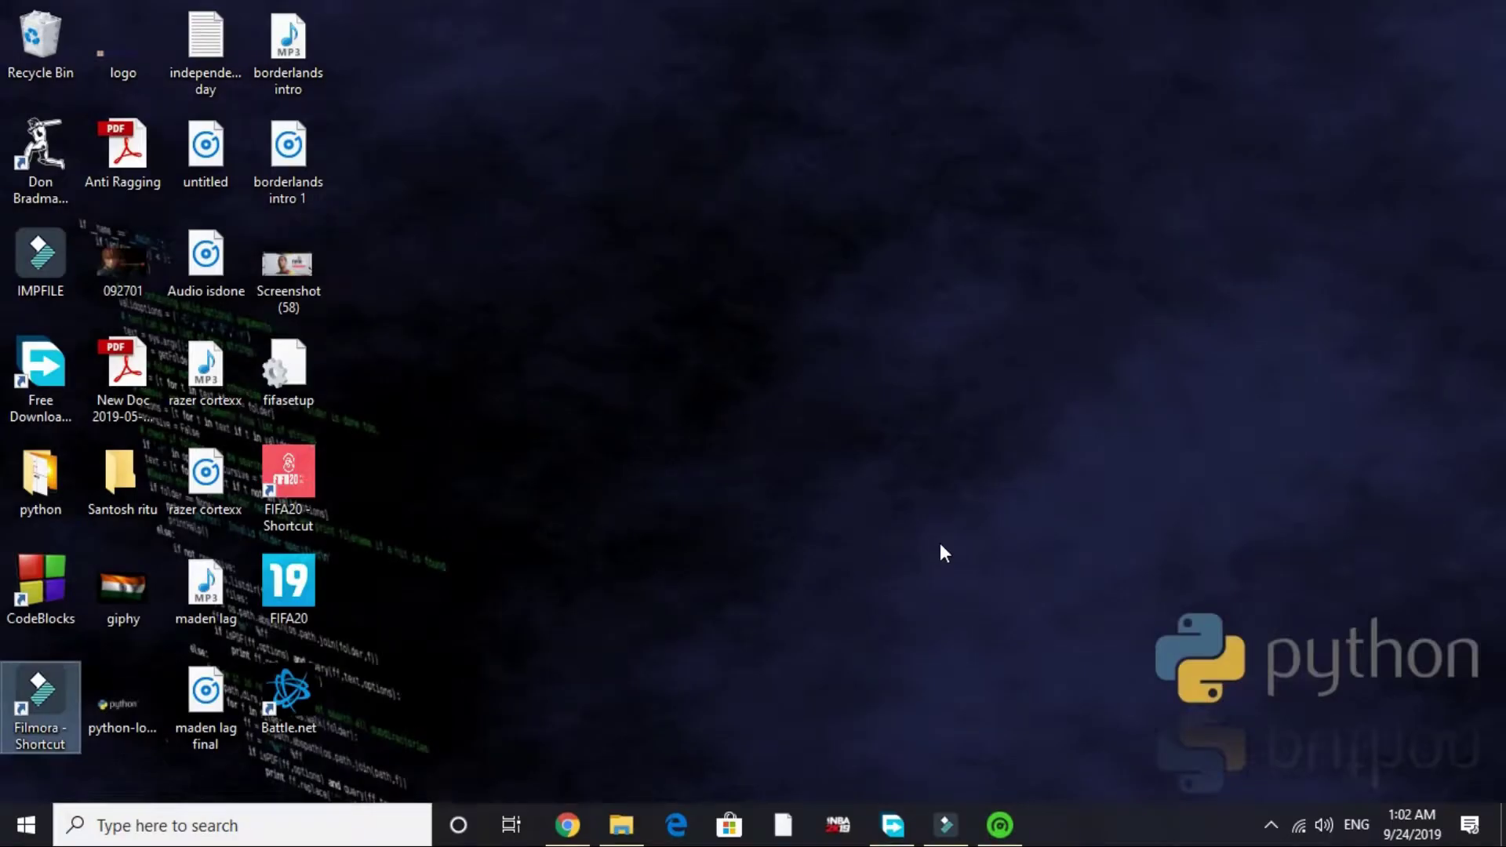
# Search 'services', launch the Services app and scroll down its list.
pyautogui.click(259, 830)
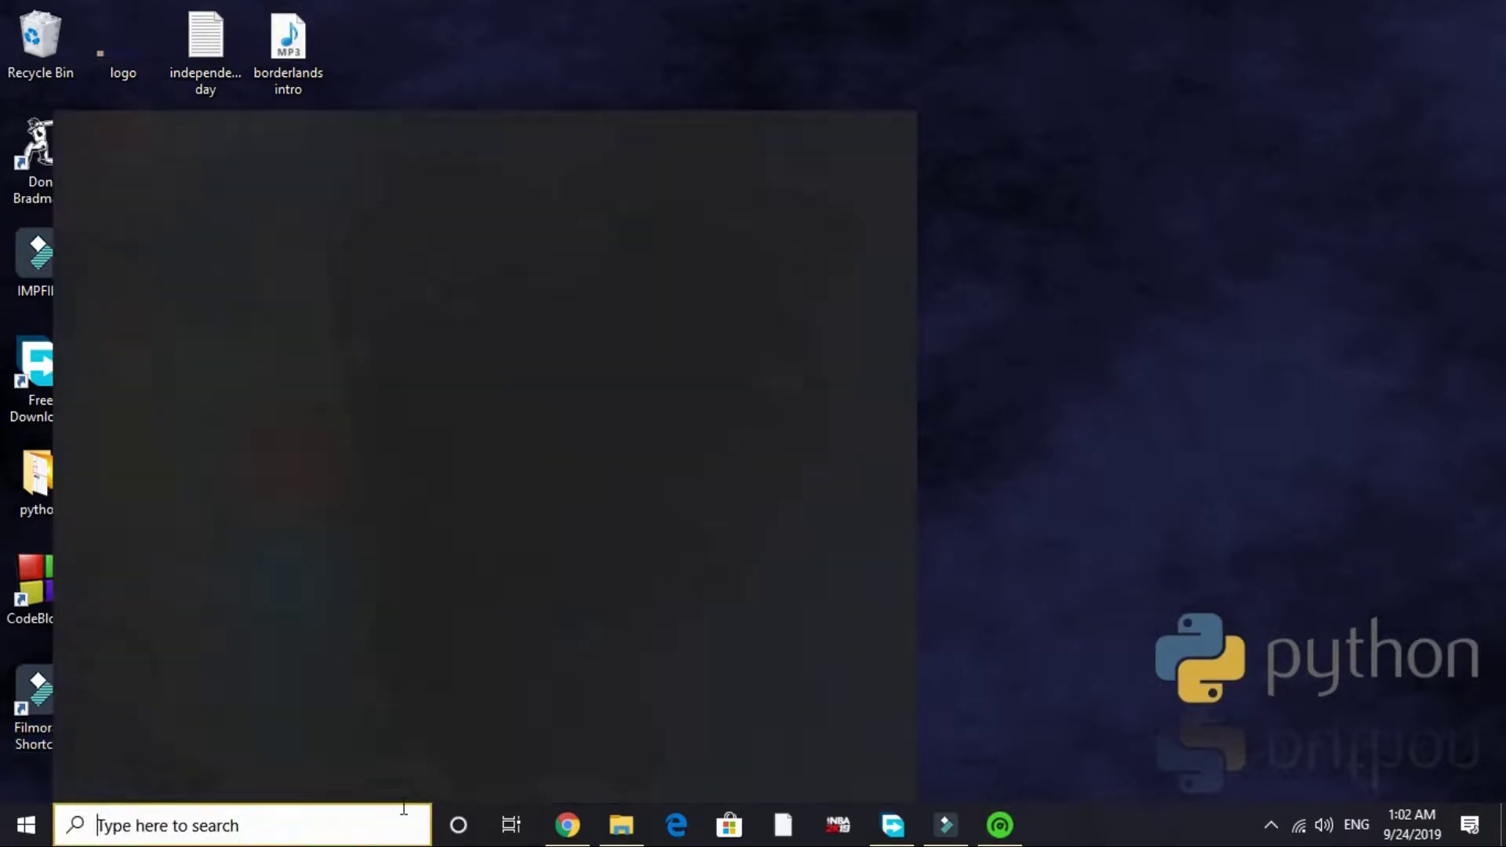
pyautogui.write('s')
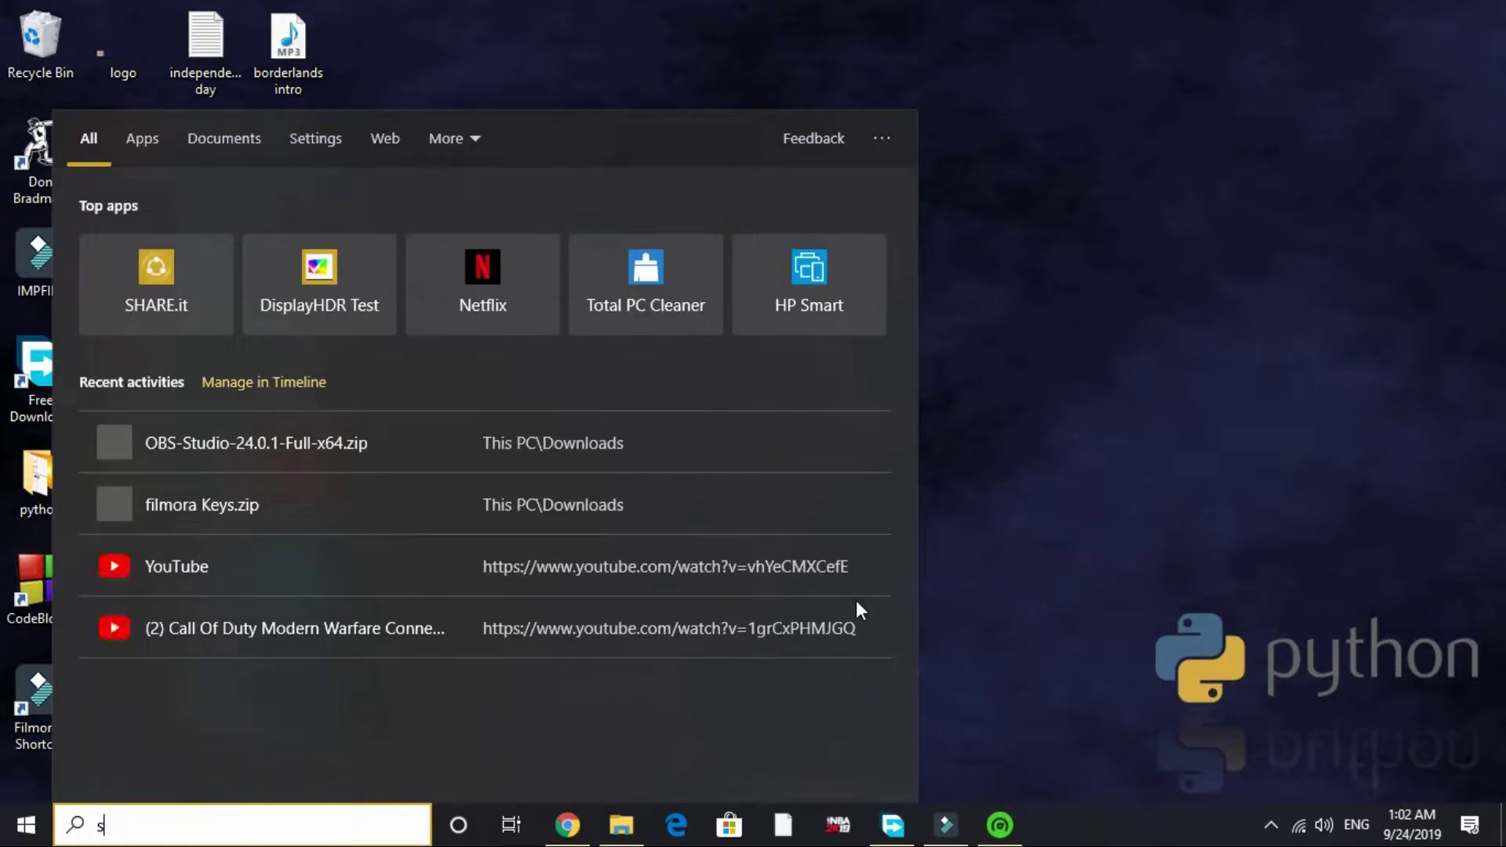
pyautogui.write('ervicees')
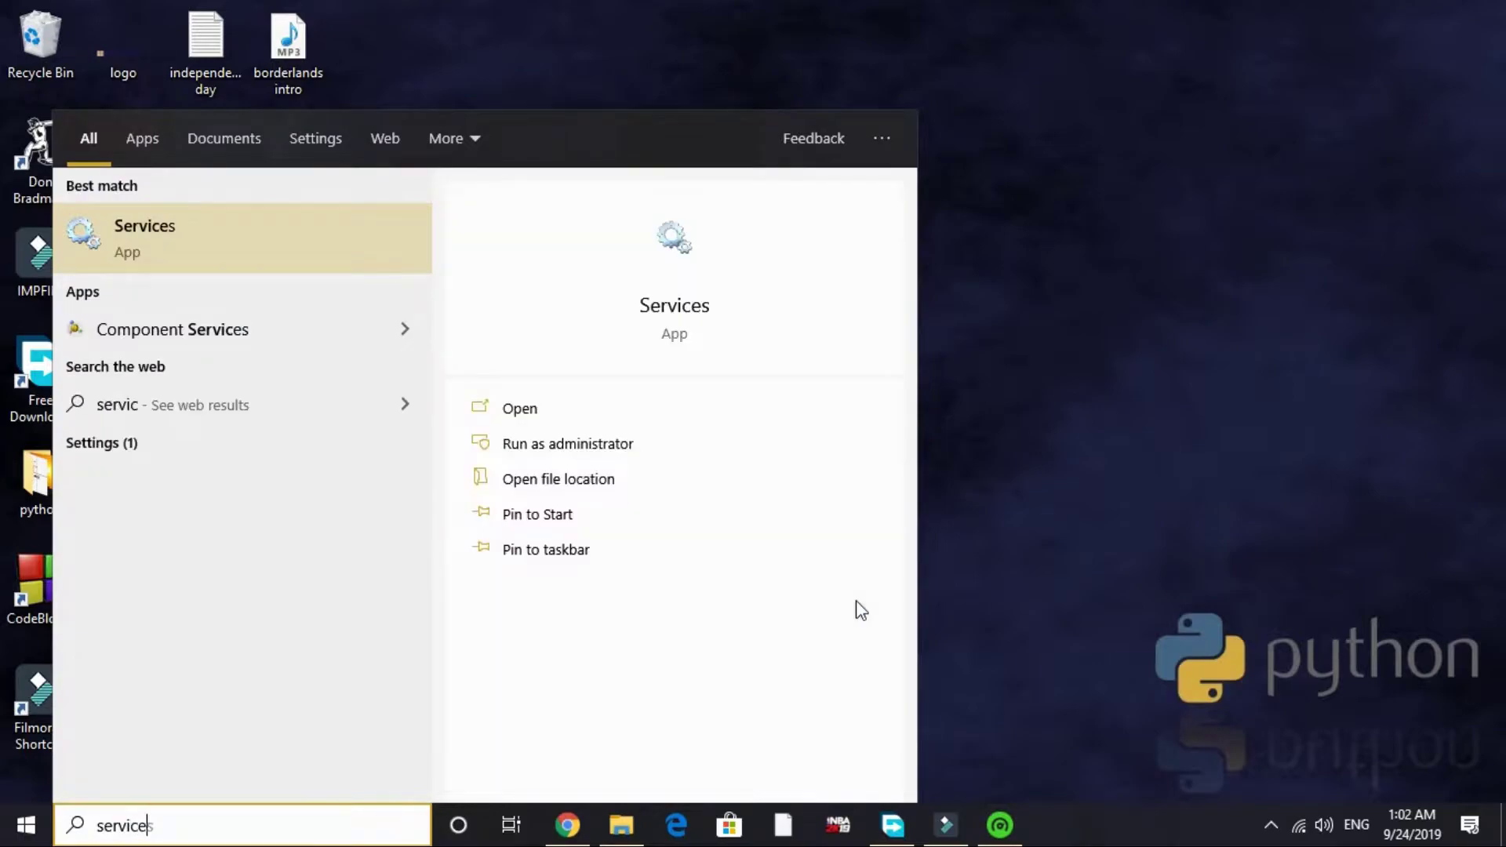
pyautogui.press('BackSpace')
pyautogui.press('BackSpace')
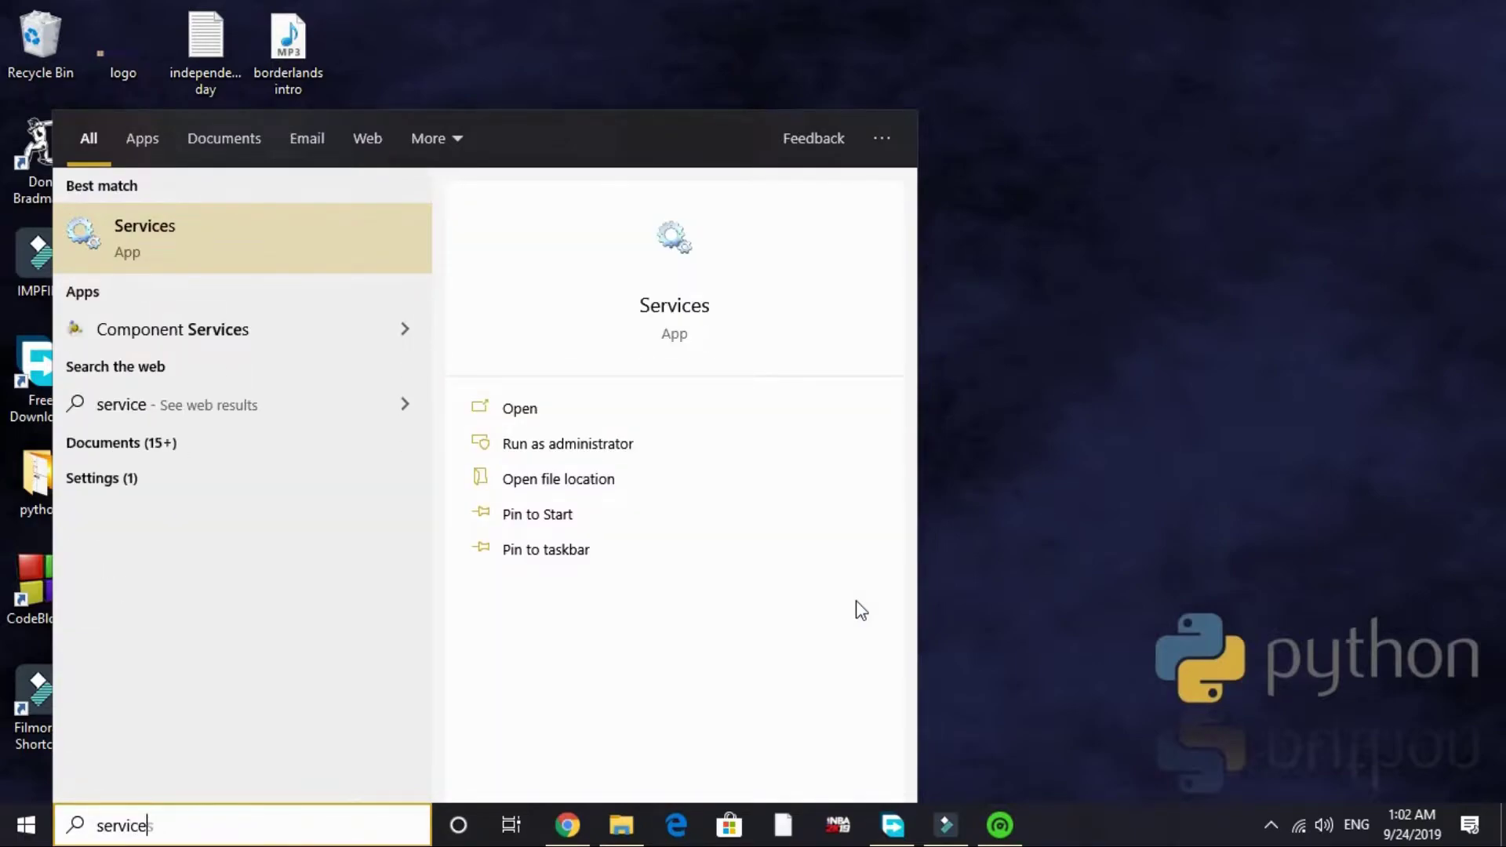
pyautogui.click(192, 253)
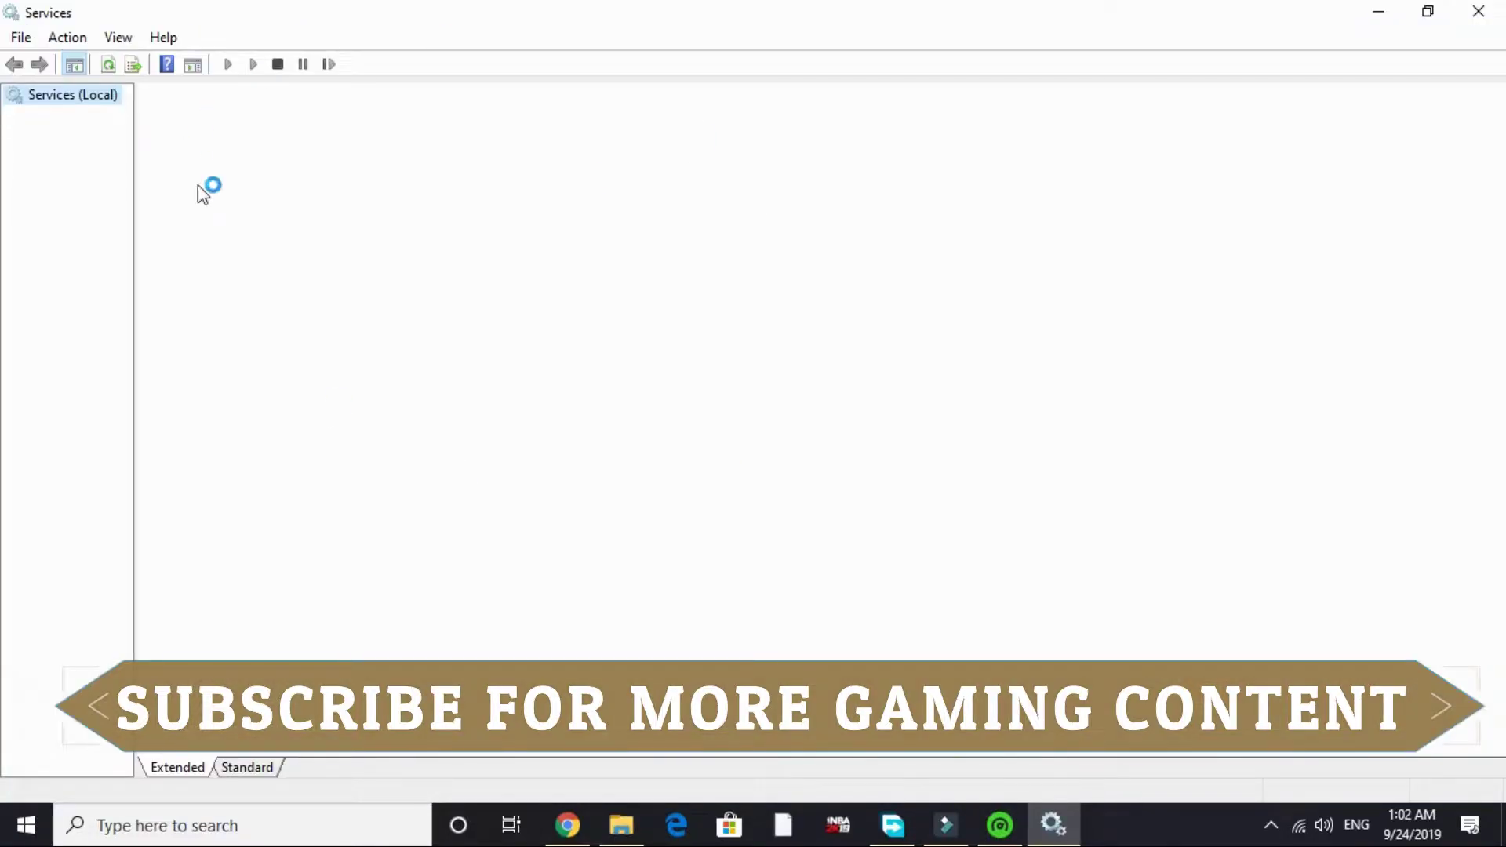
pyautogui.scroll(-15, 391, 490)
pyautogui.scroll(-20, 392, 490)
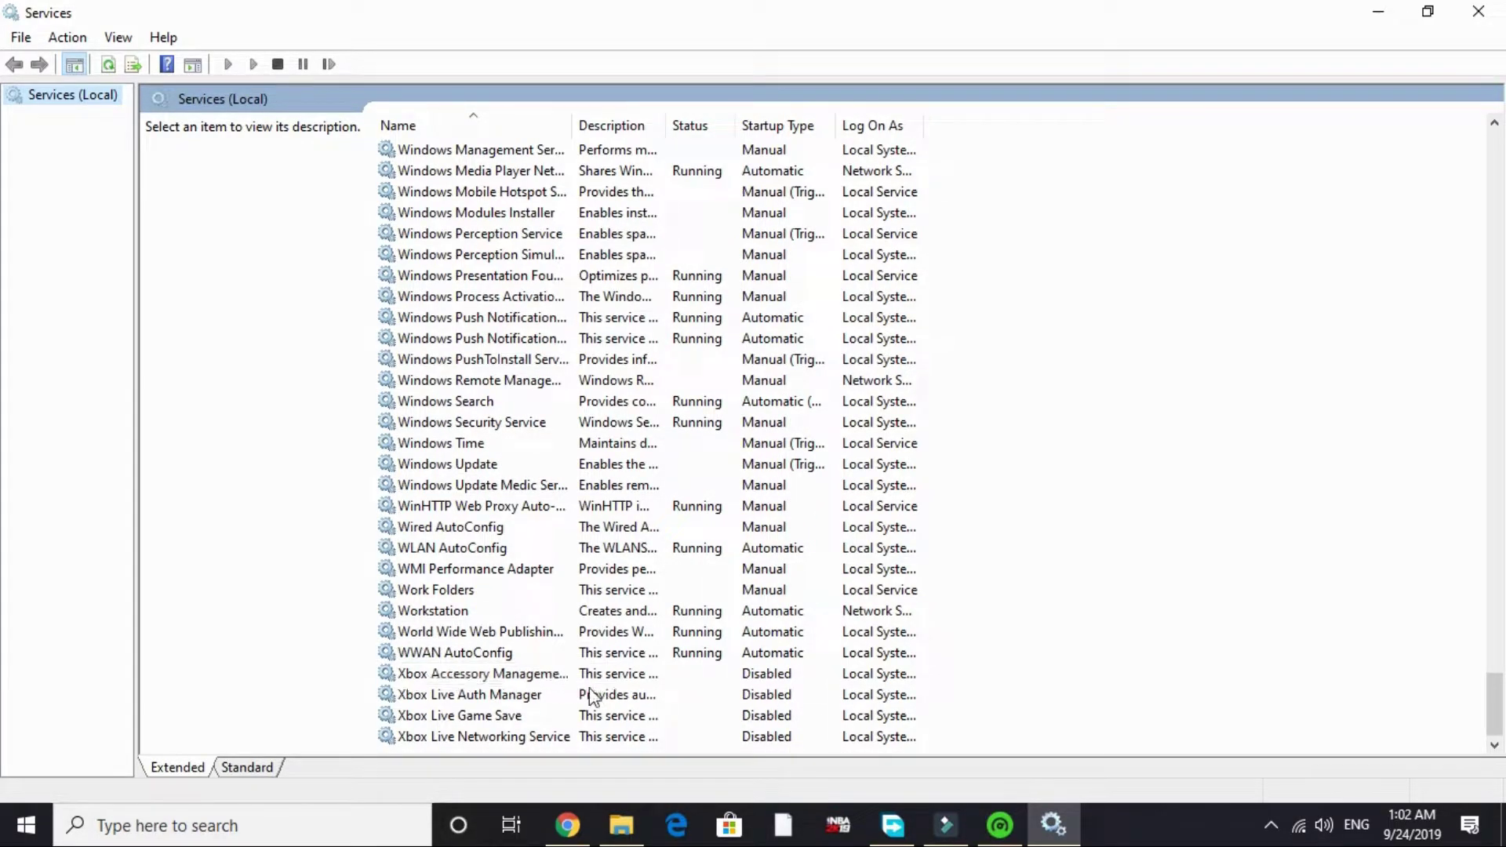
# Set the Xbox Accessory Management and Xbox Live Auth Manager services to Disabled.
pyautogui.doubleClick(546, 676)
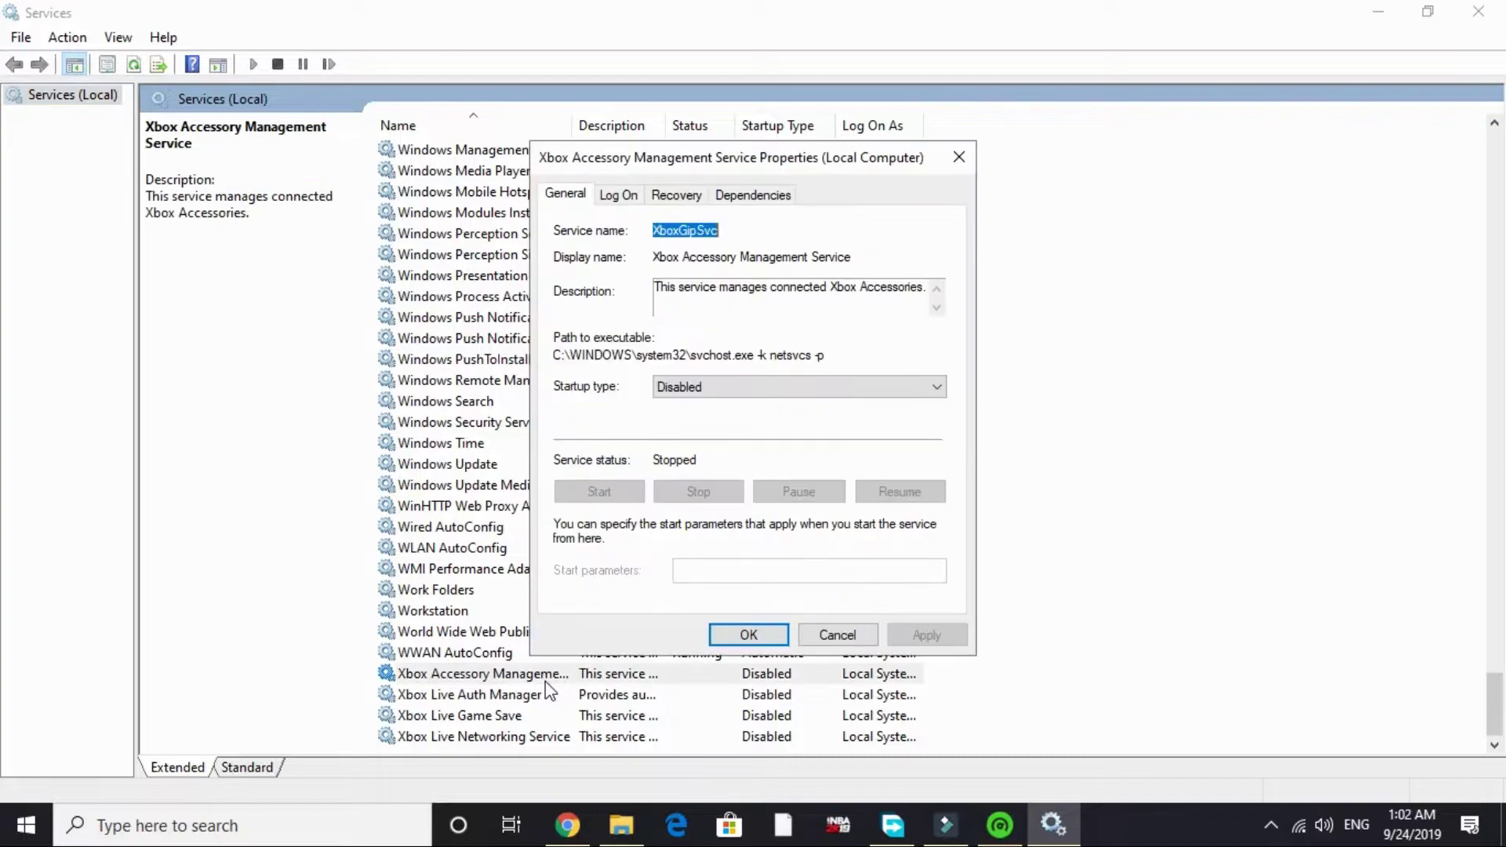
pyautogui.click(699, 384)
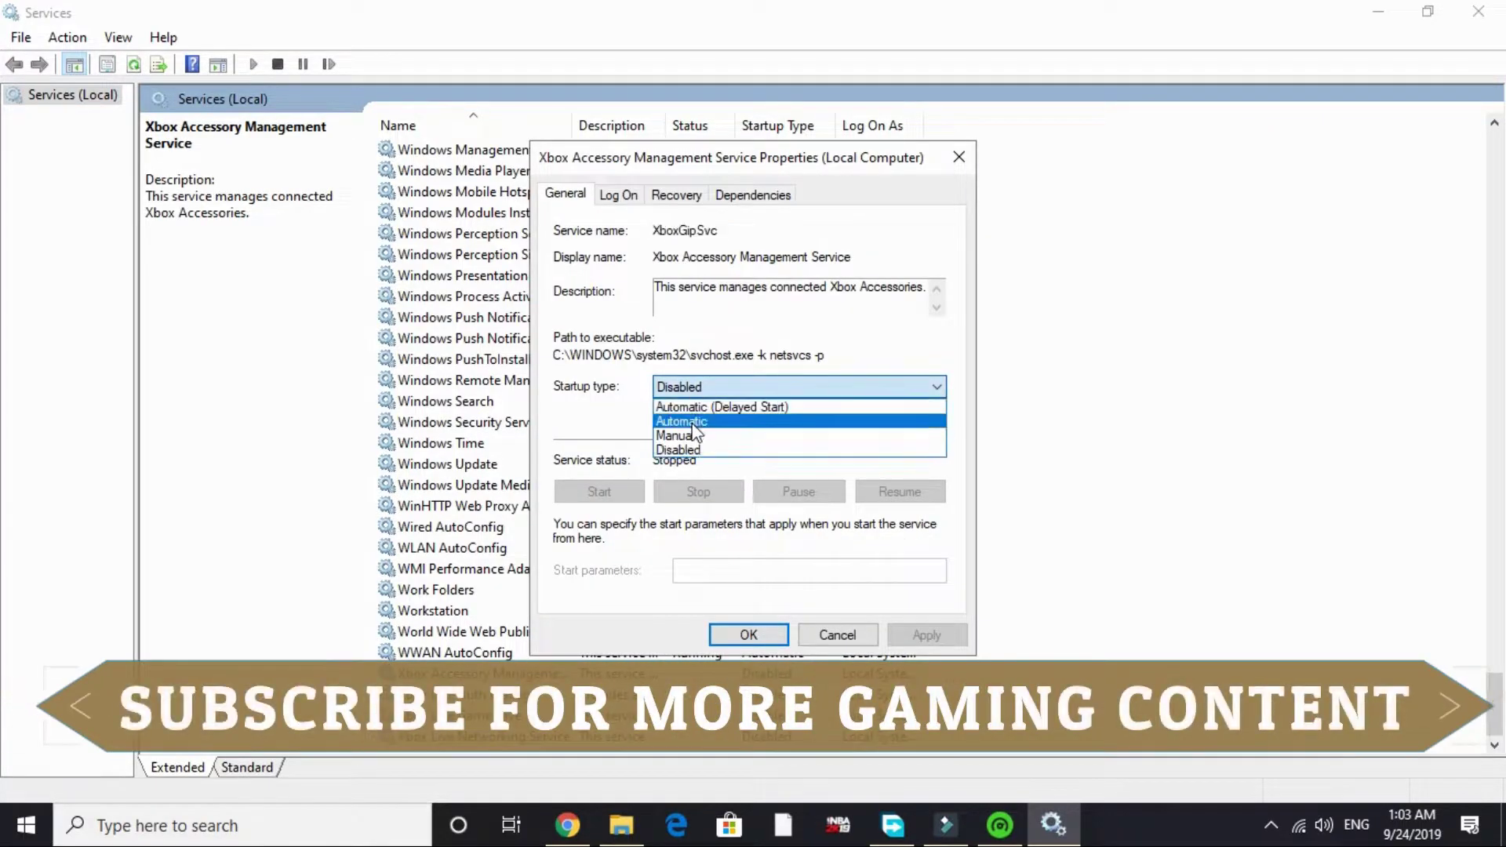
pyautogui.click(693, 451)
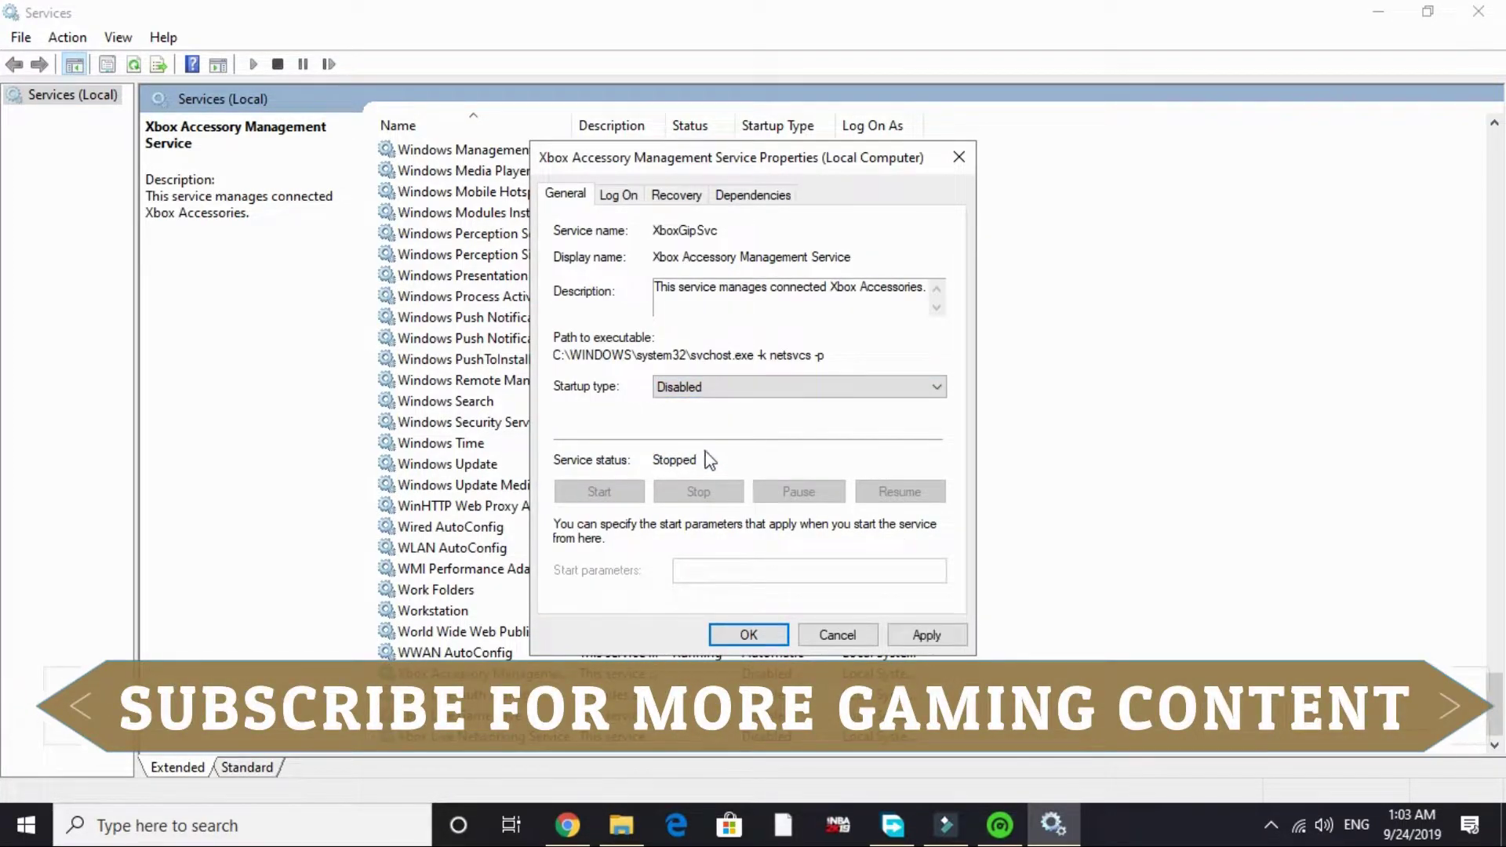
pyautogui.click(934, 634)
pyautogui.click(751, 634)
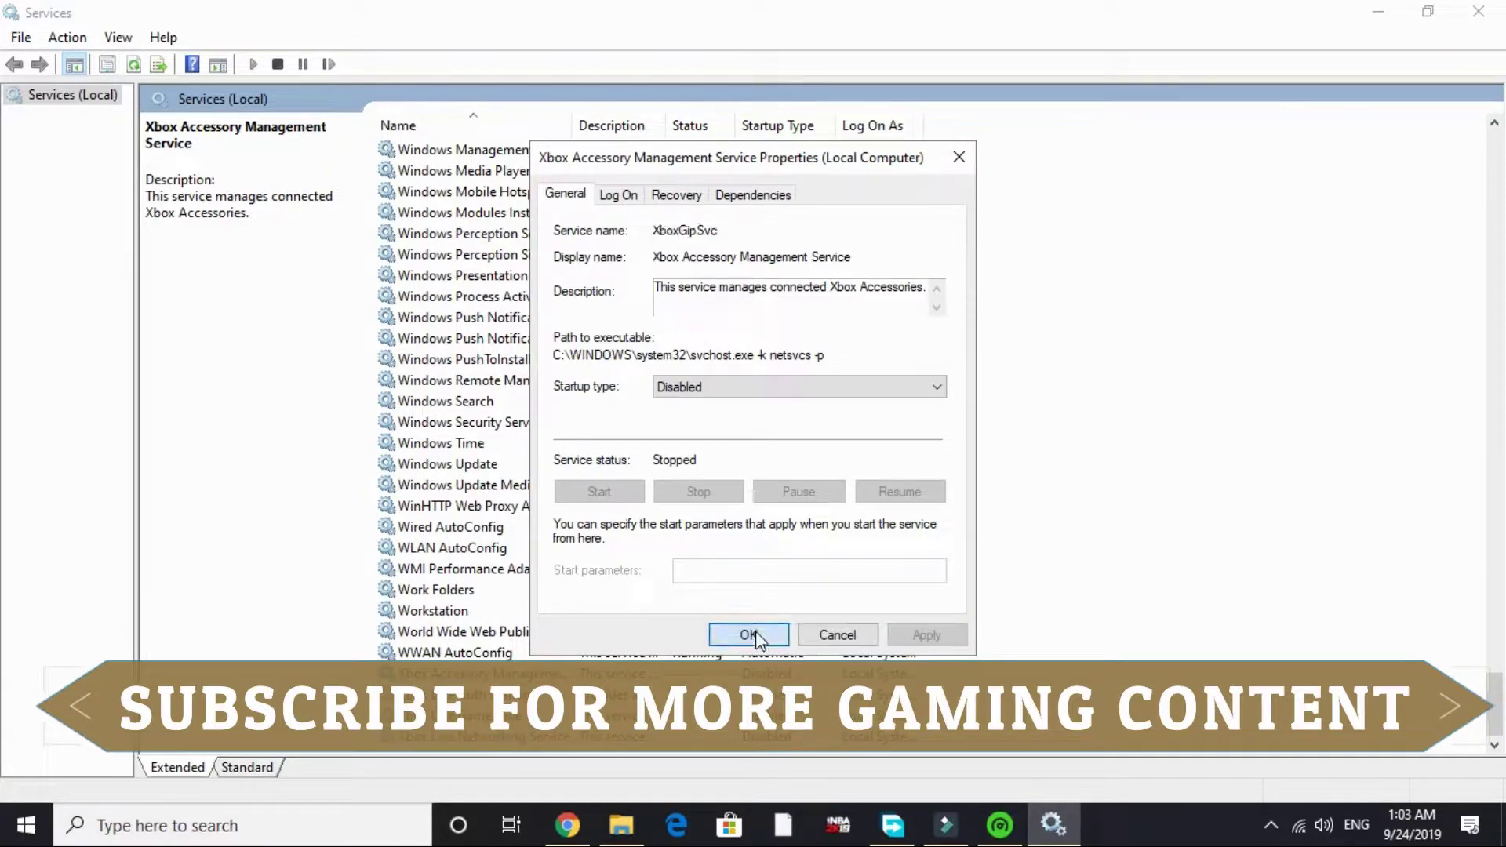
pyautogui.doubleClick(471, 694)
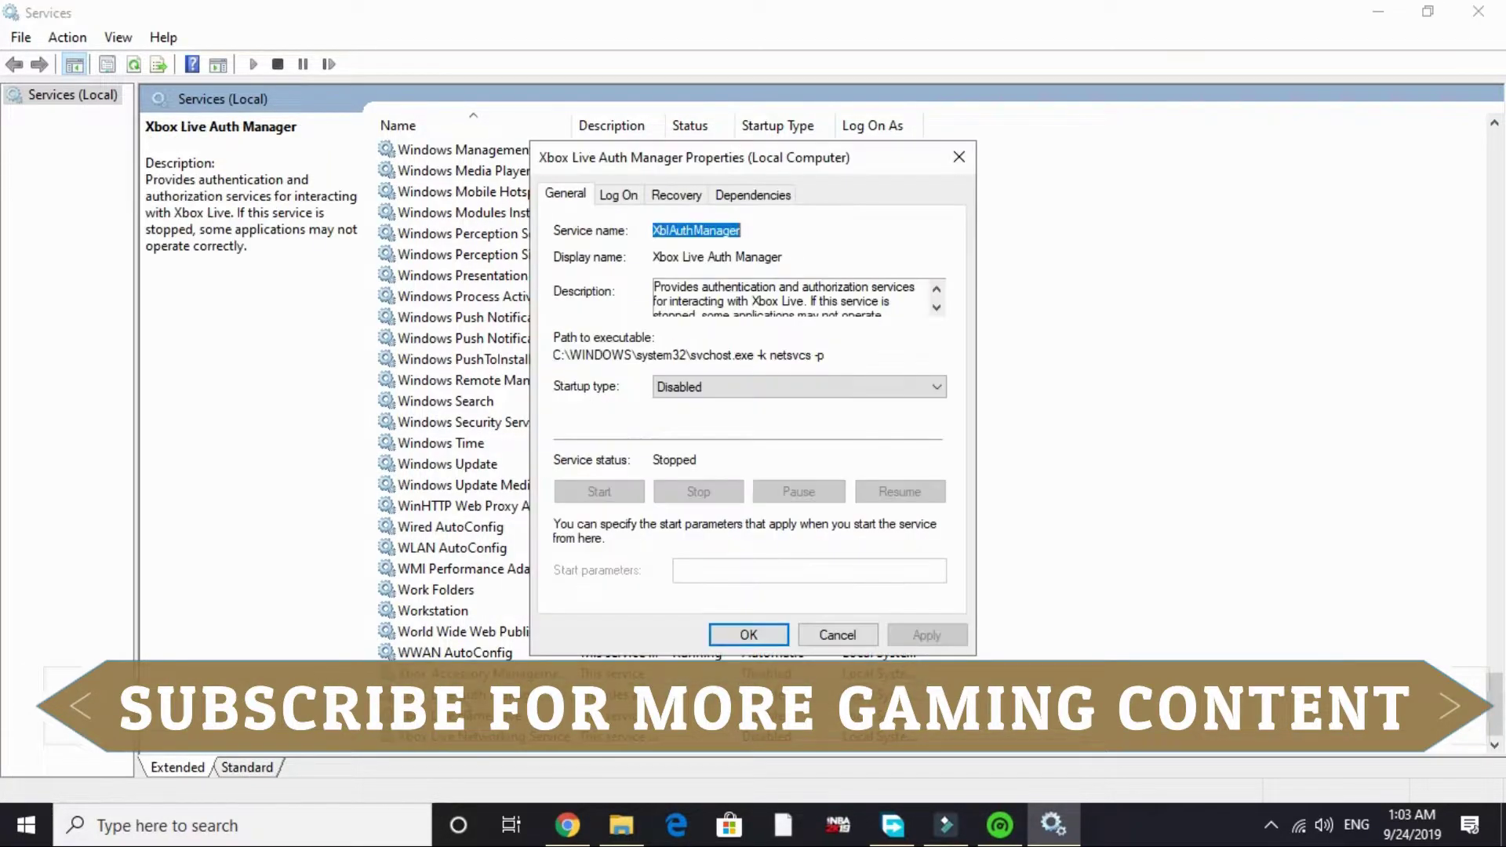
pyautogui.click(736, 388)
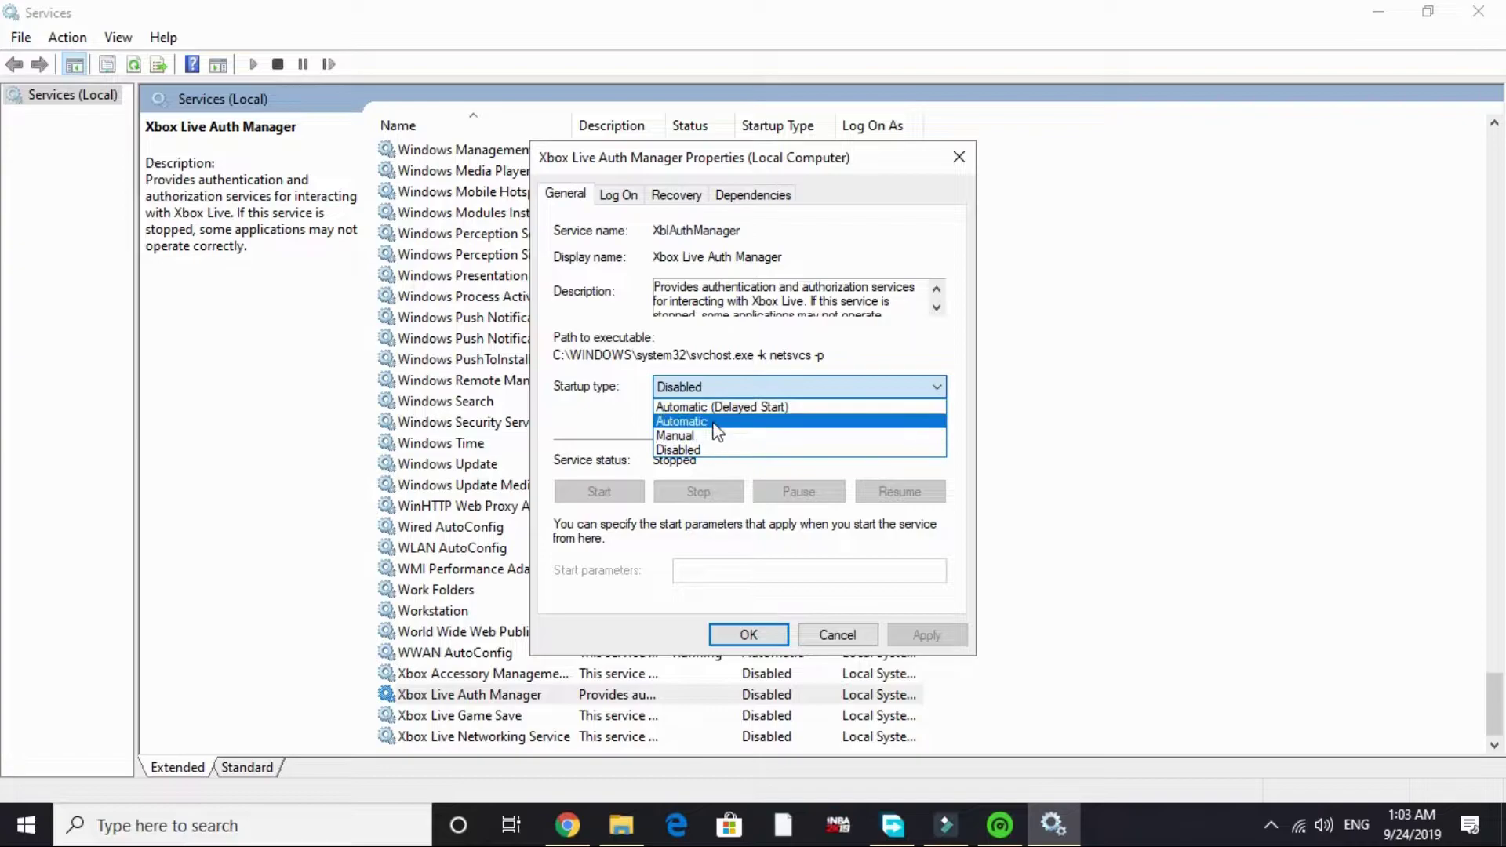
pyautogui.click(675, 449)
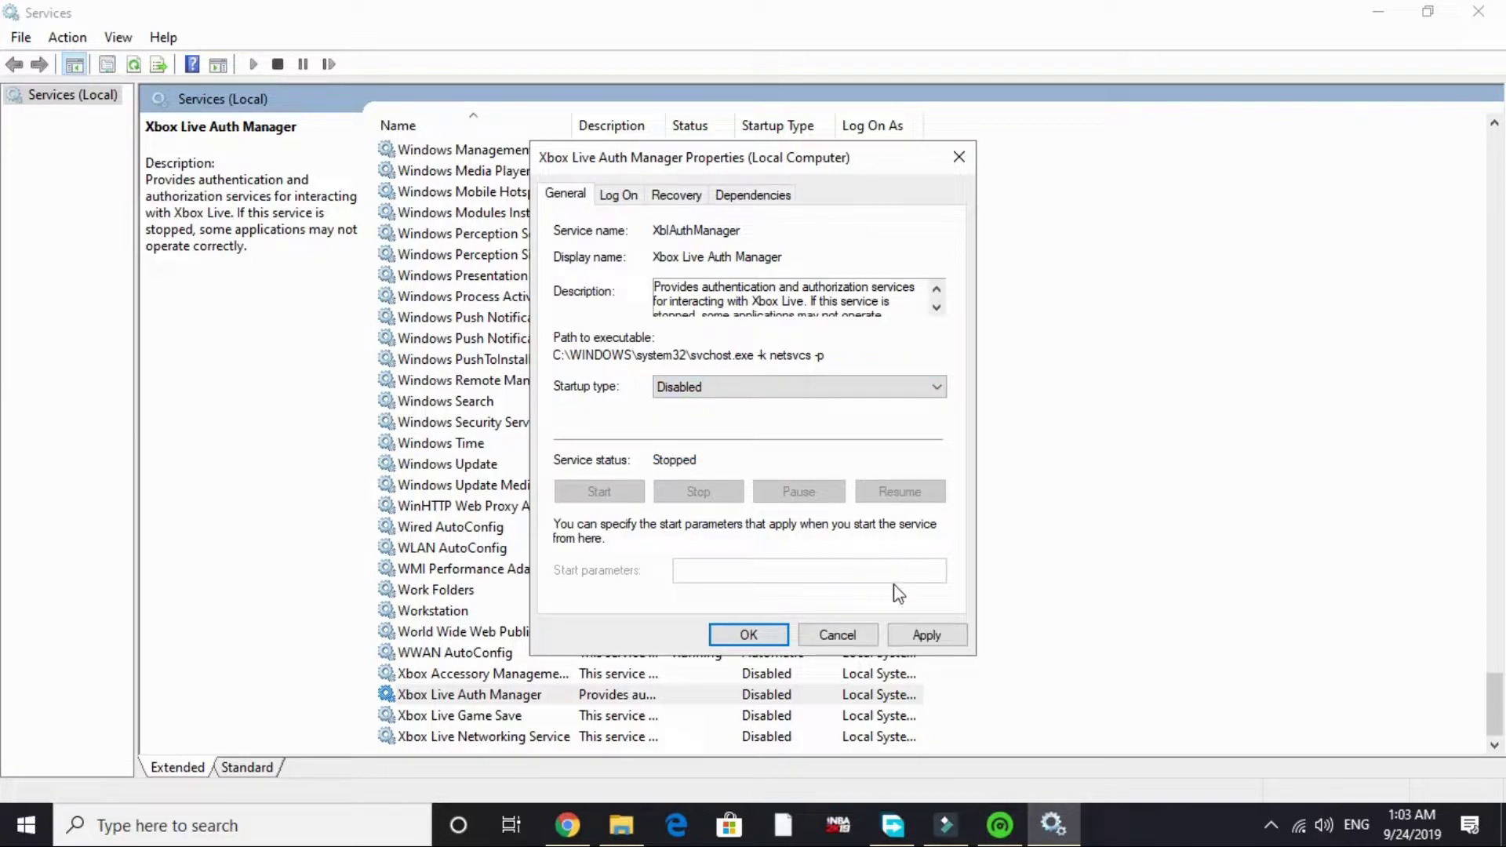
pyautogui.click(924, 634)
pyautogui.click(747, 635)
# Inspect the Xbox Live Game Save and Xbox Live Networking service properties without changes.
pyautogui.doubleClick(474, 717)
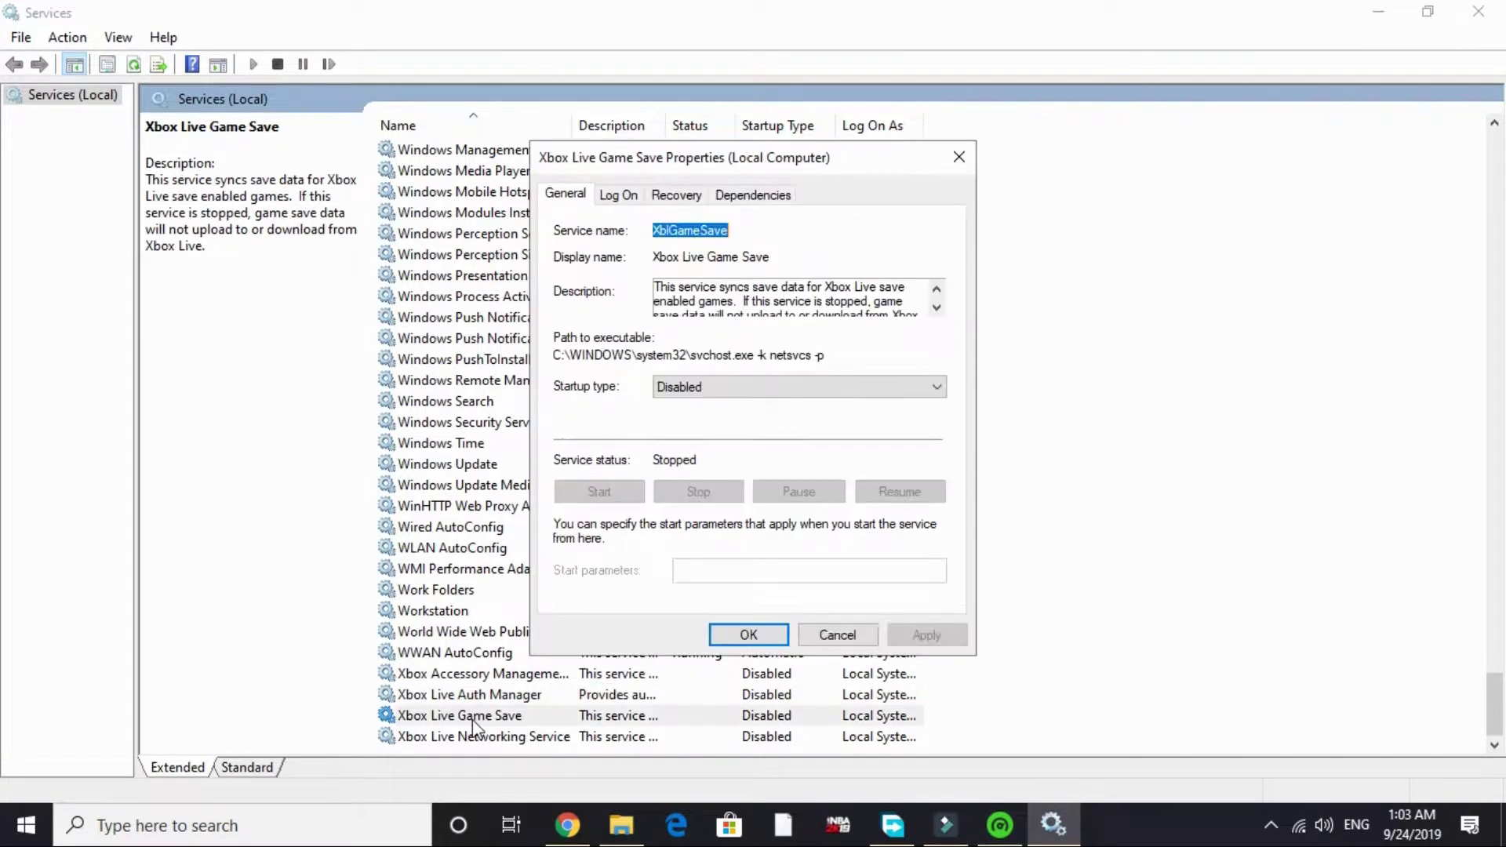
pyautogui.click(748, 635)
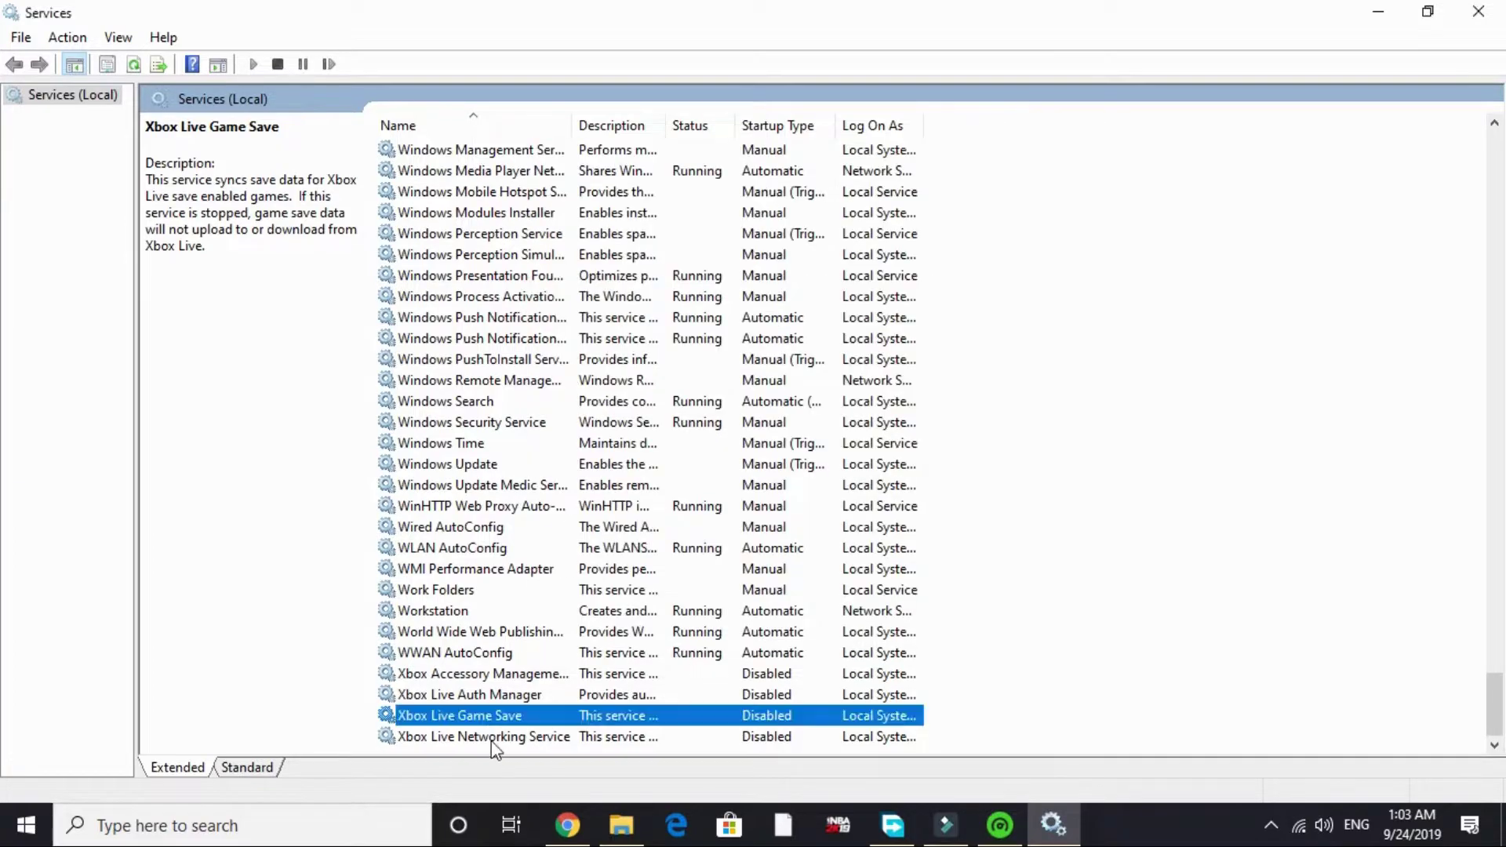
pyautogui.doubleClick(494, 737)
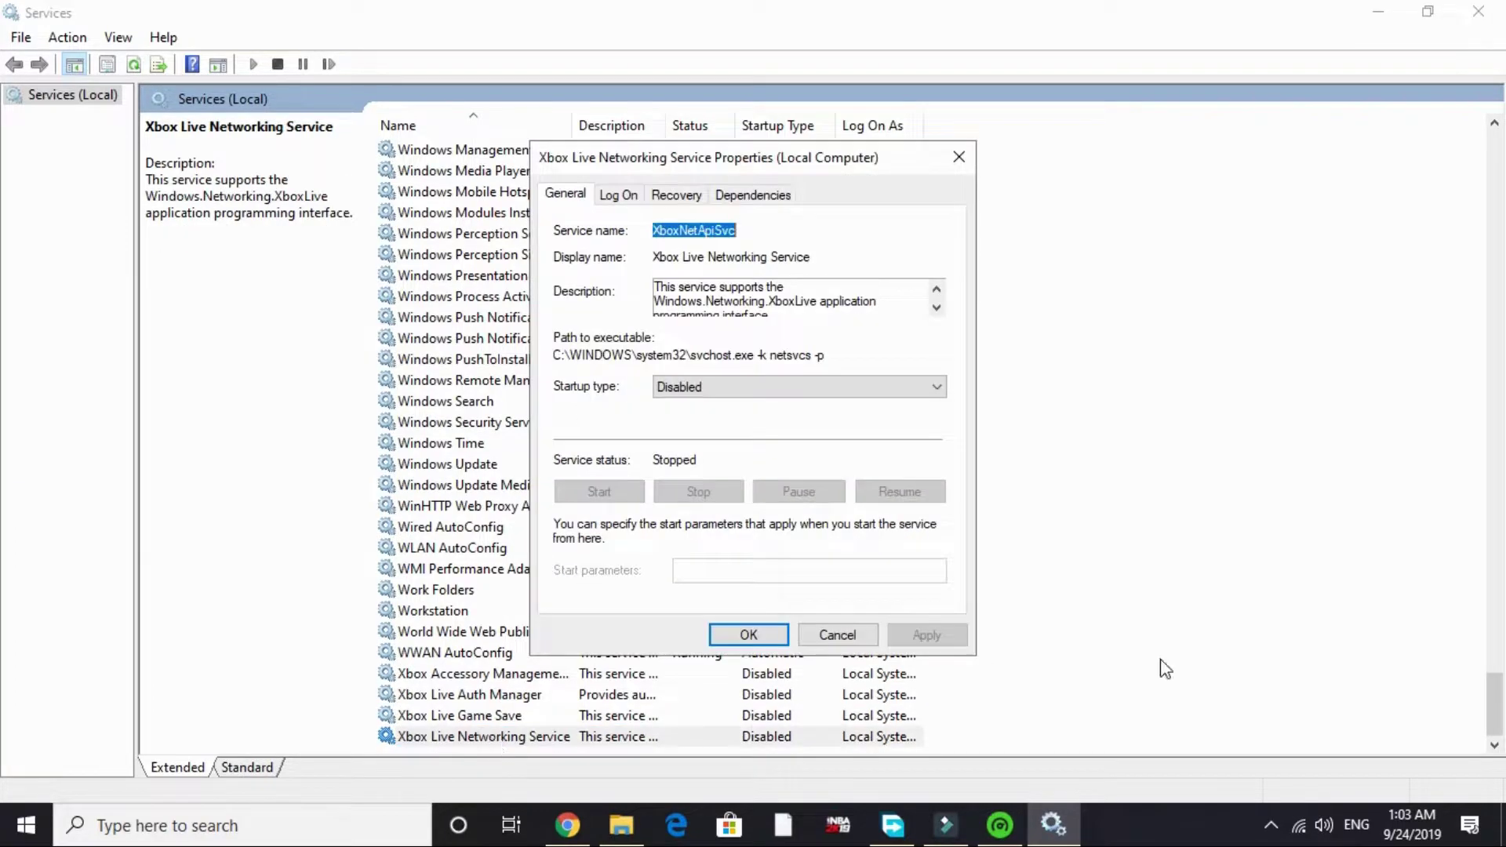
pyautogui.click(749, 634)
# Set the Fax service's startup type to Disabled and apply it.
pyautogui.scroll(12, 749, 633)
pyautogui.scroll(15, 750, 633)
pyautogui.press('f')
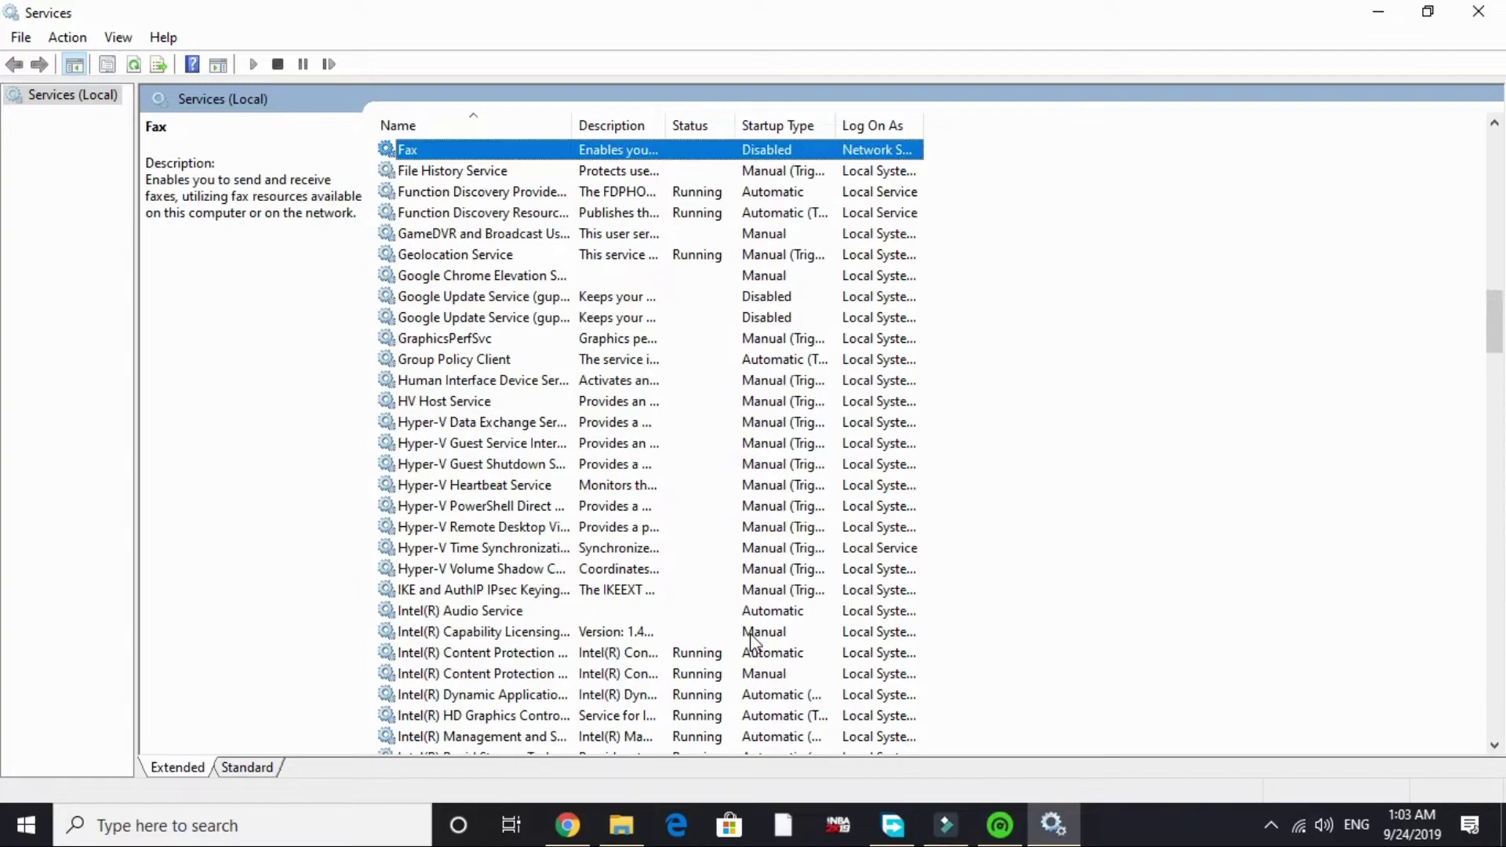
pyautogui.doubleClick(471, 149)
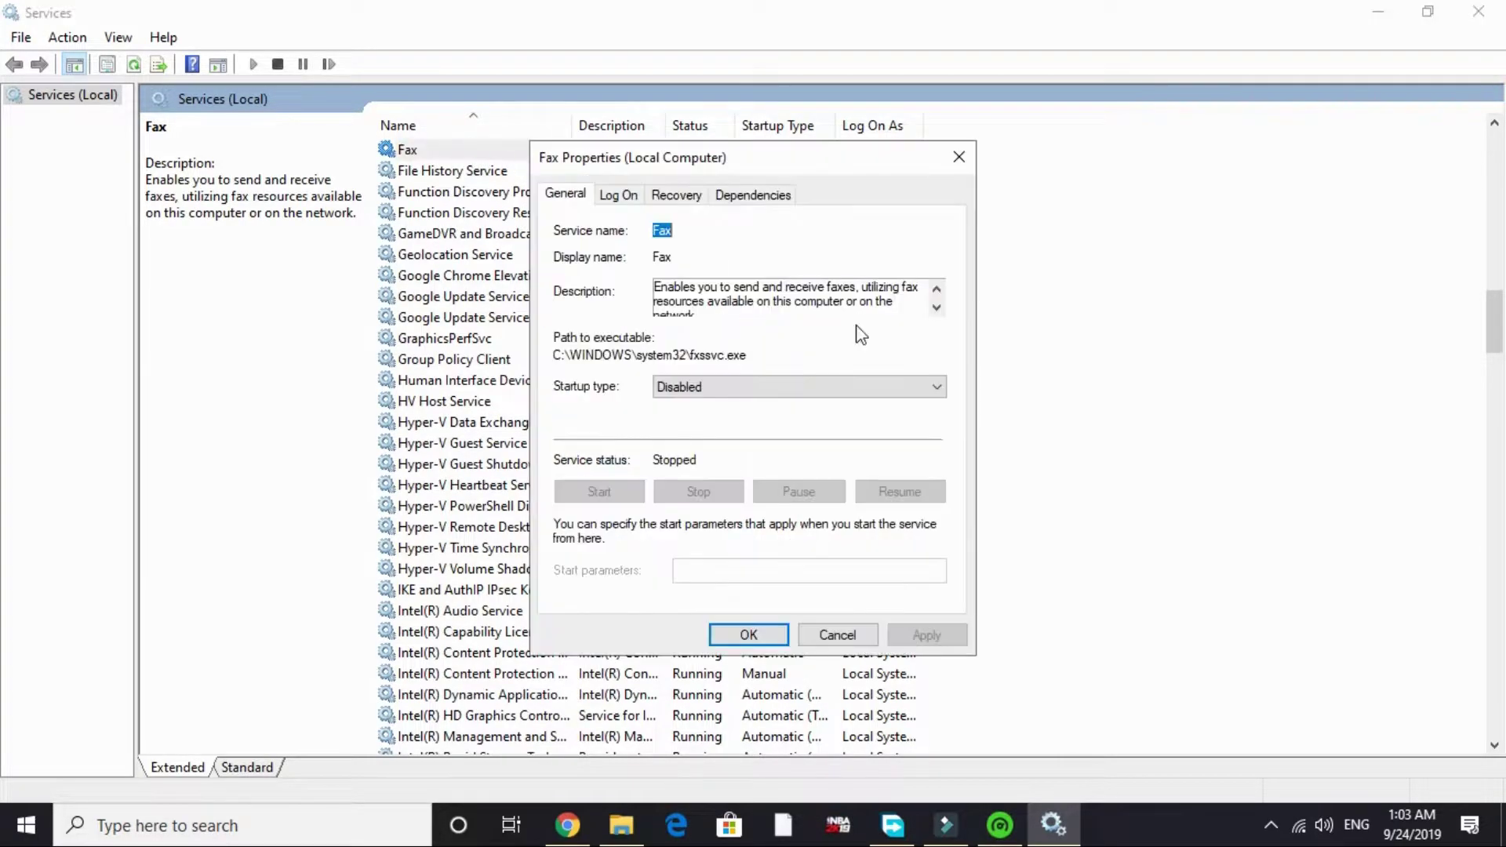
pyautogui.click(675, 392)
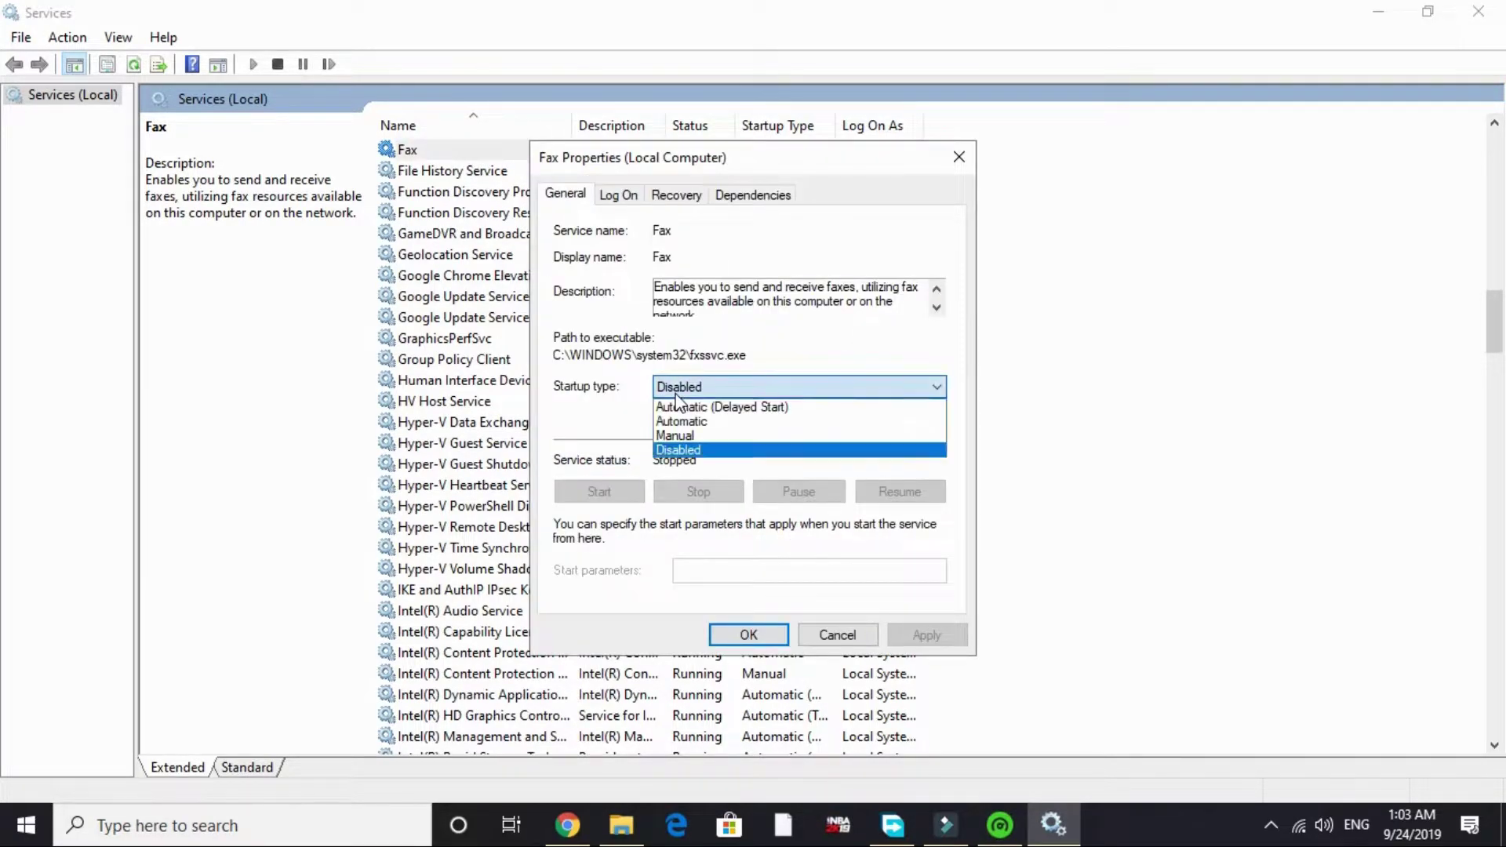
pyautogui.click(681, 450)
pyautogui.click(926, 635)
pyautogui.click(748, 635)
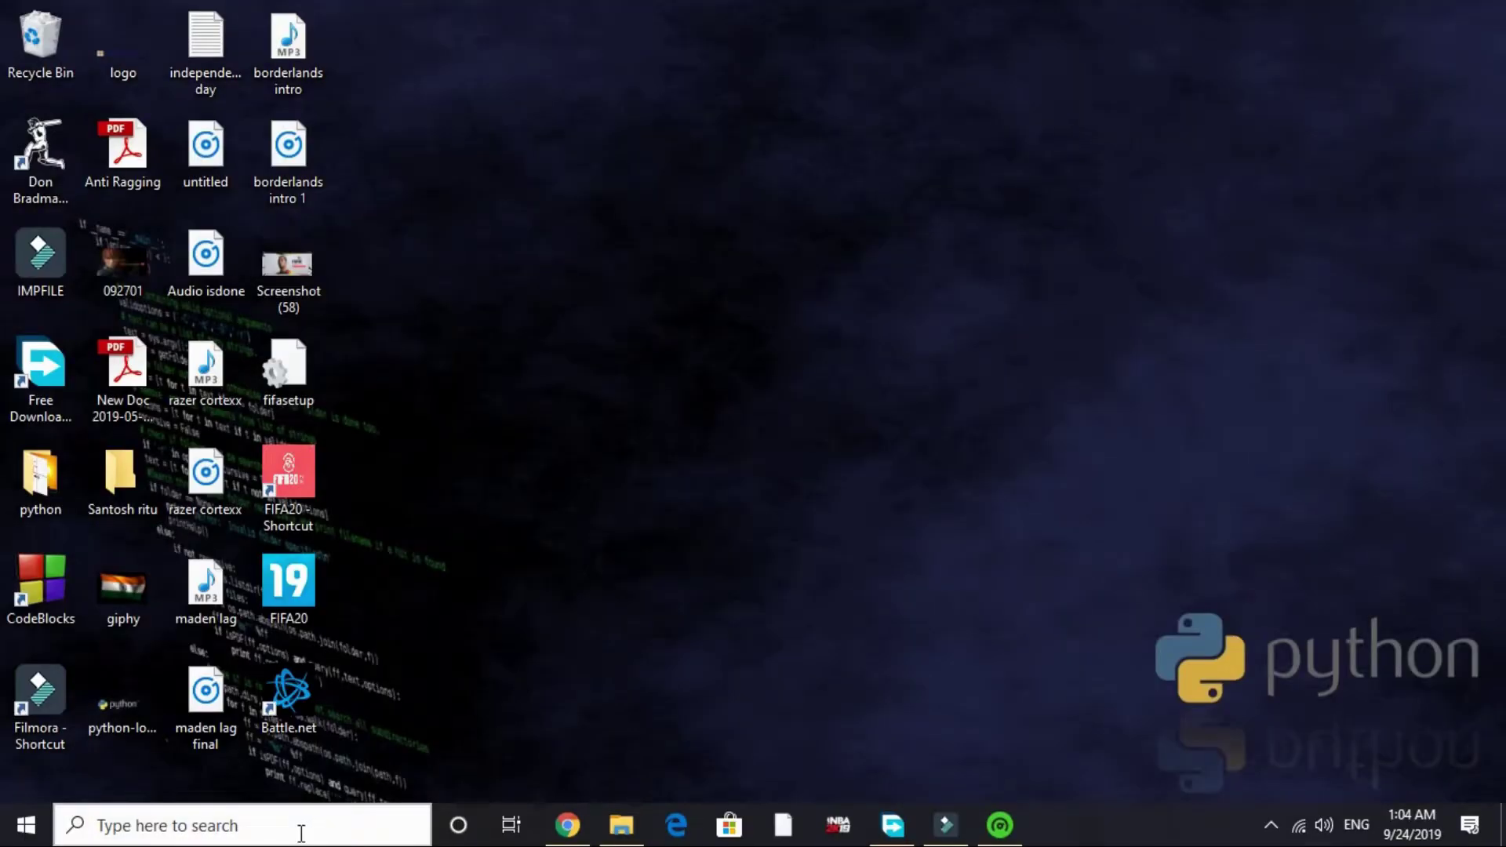
# Open System Configuration by running msconfig from the Run dialog.
pyautogui.click(301, 832)
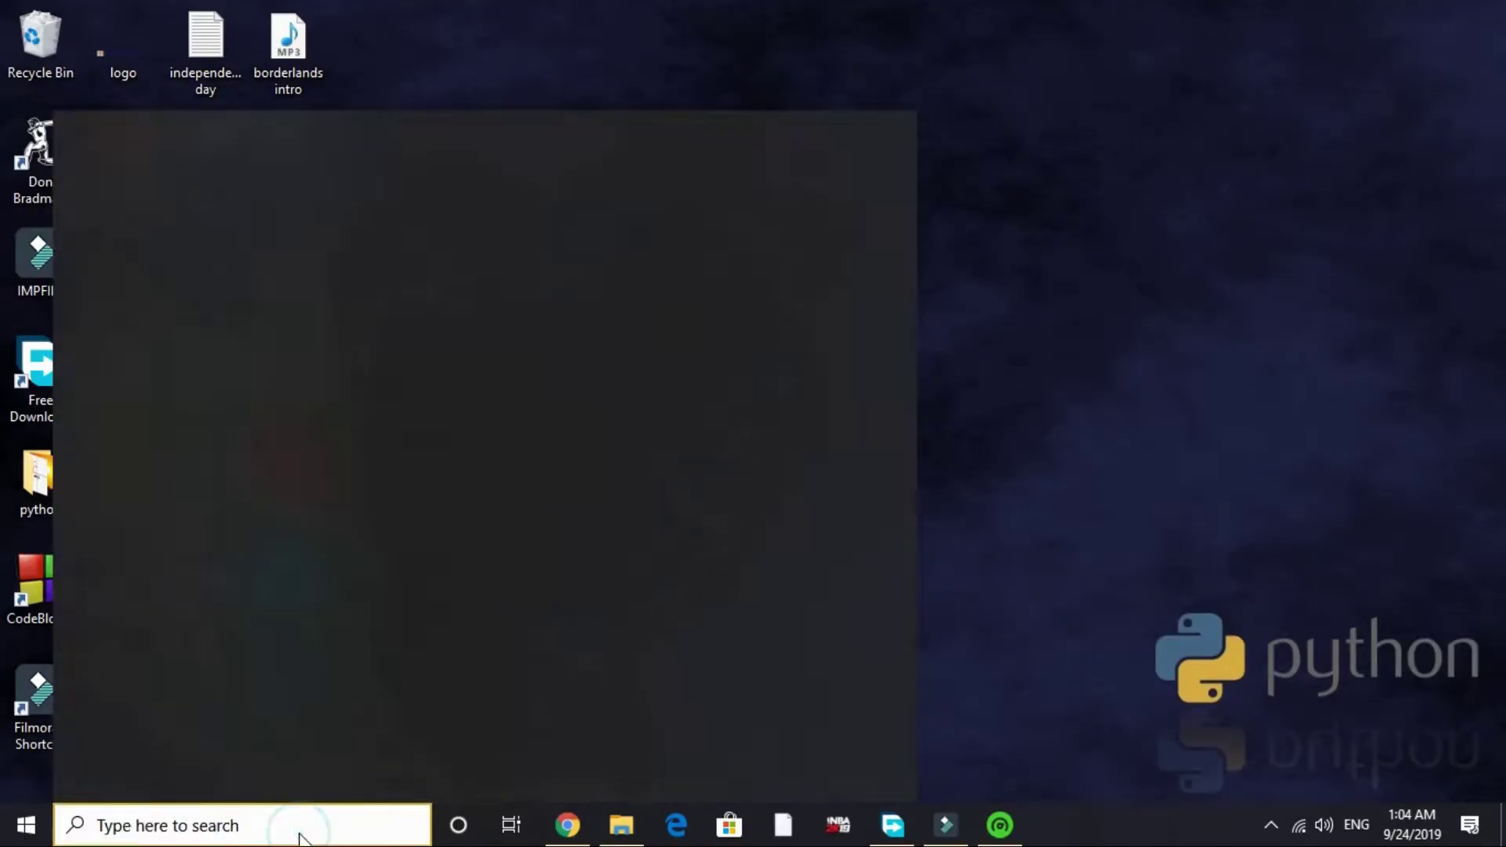
pyautogui.write('run')
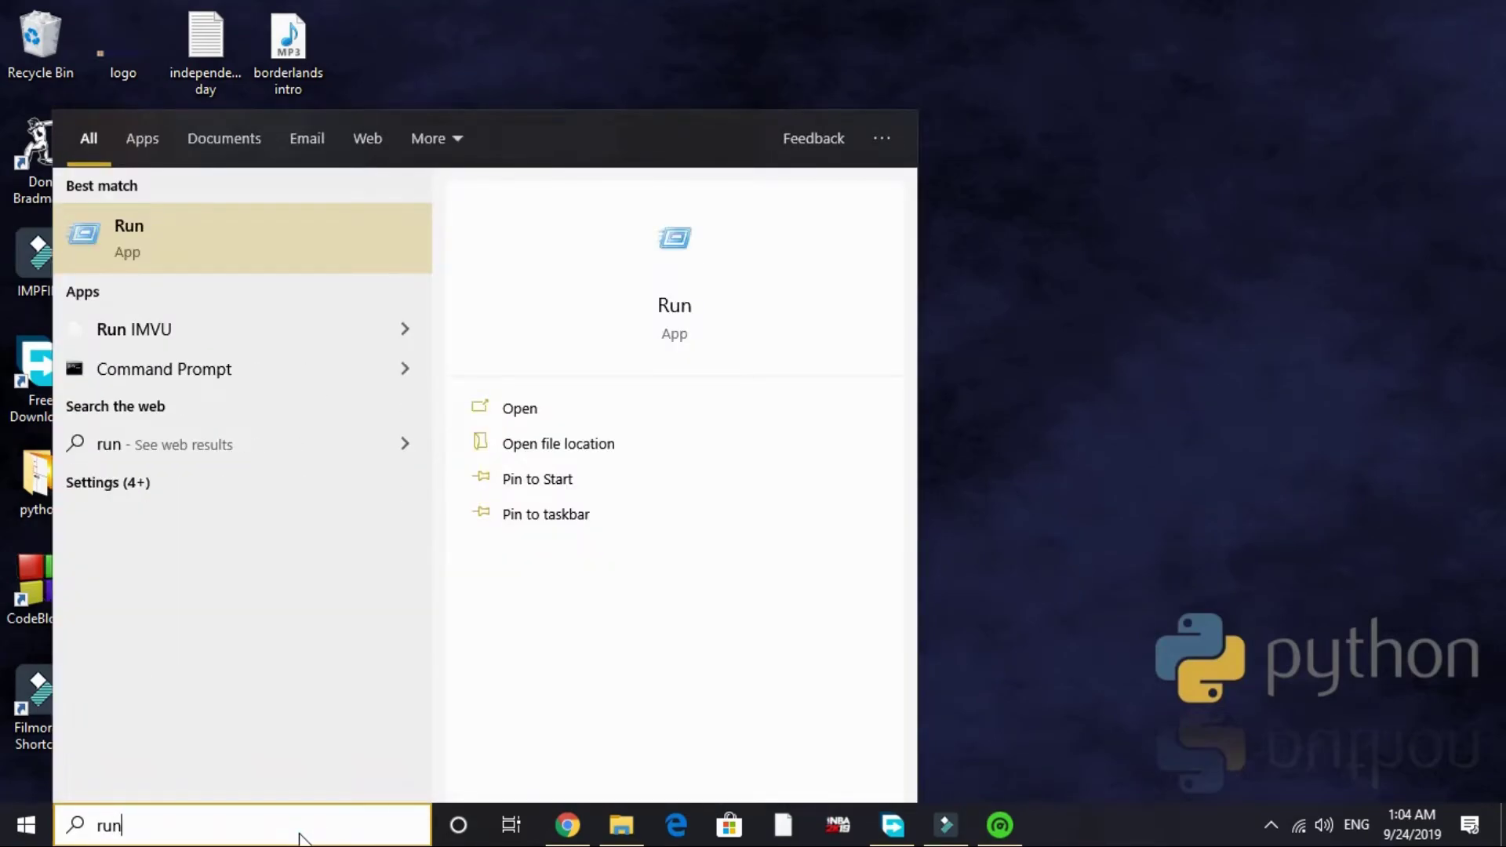
pyautogui.press('Return')
pyautogui.write('msc')
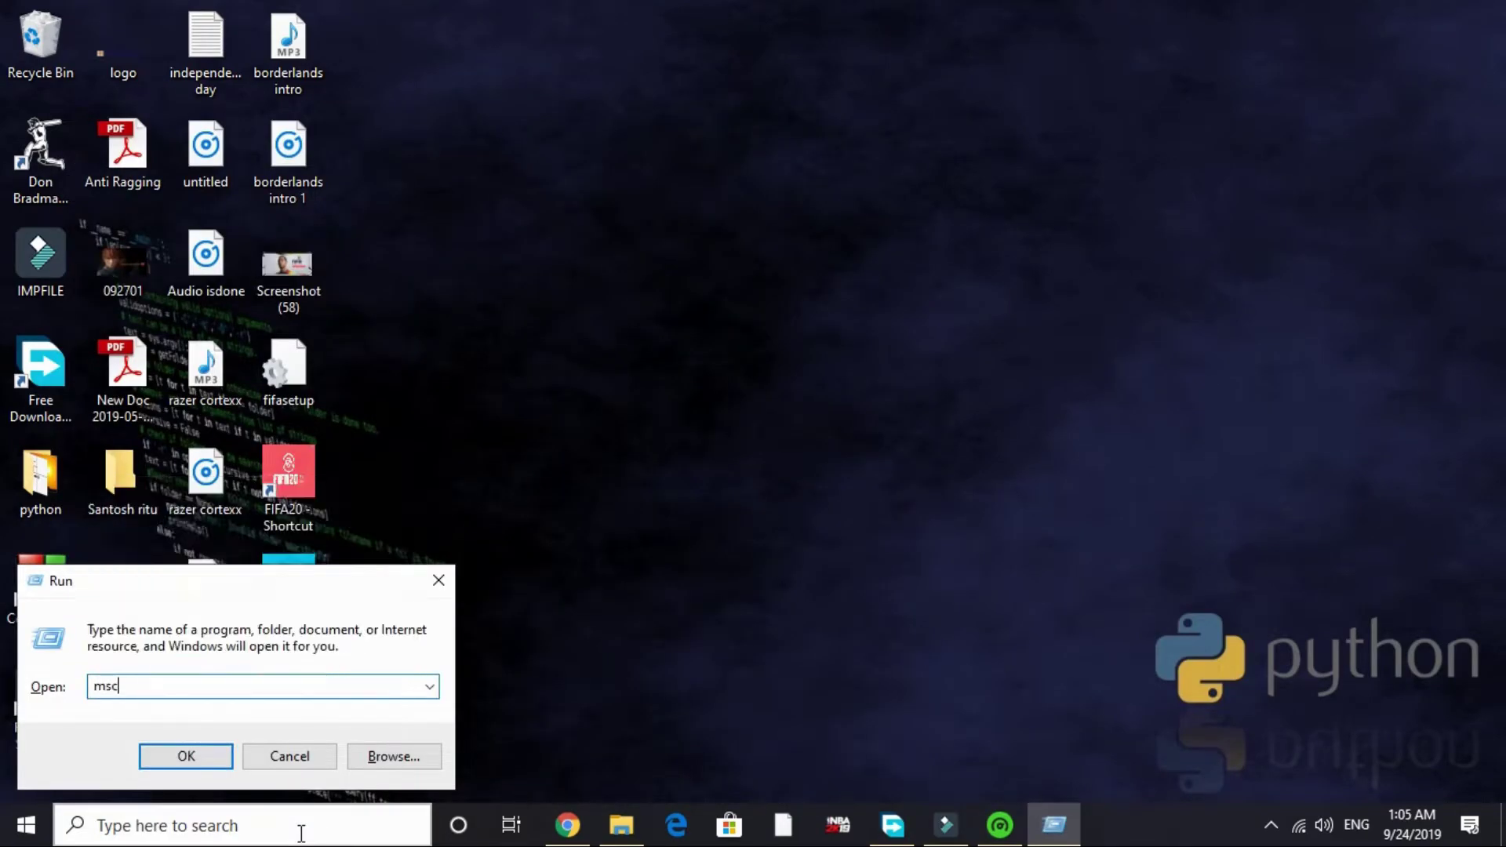
pyautogui.write('onf')
pyautogui.press('Return')
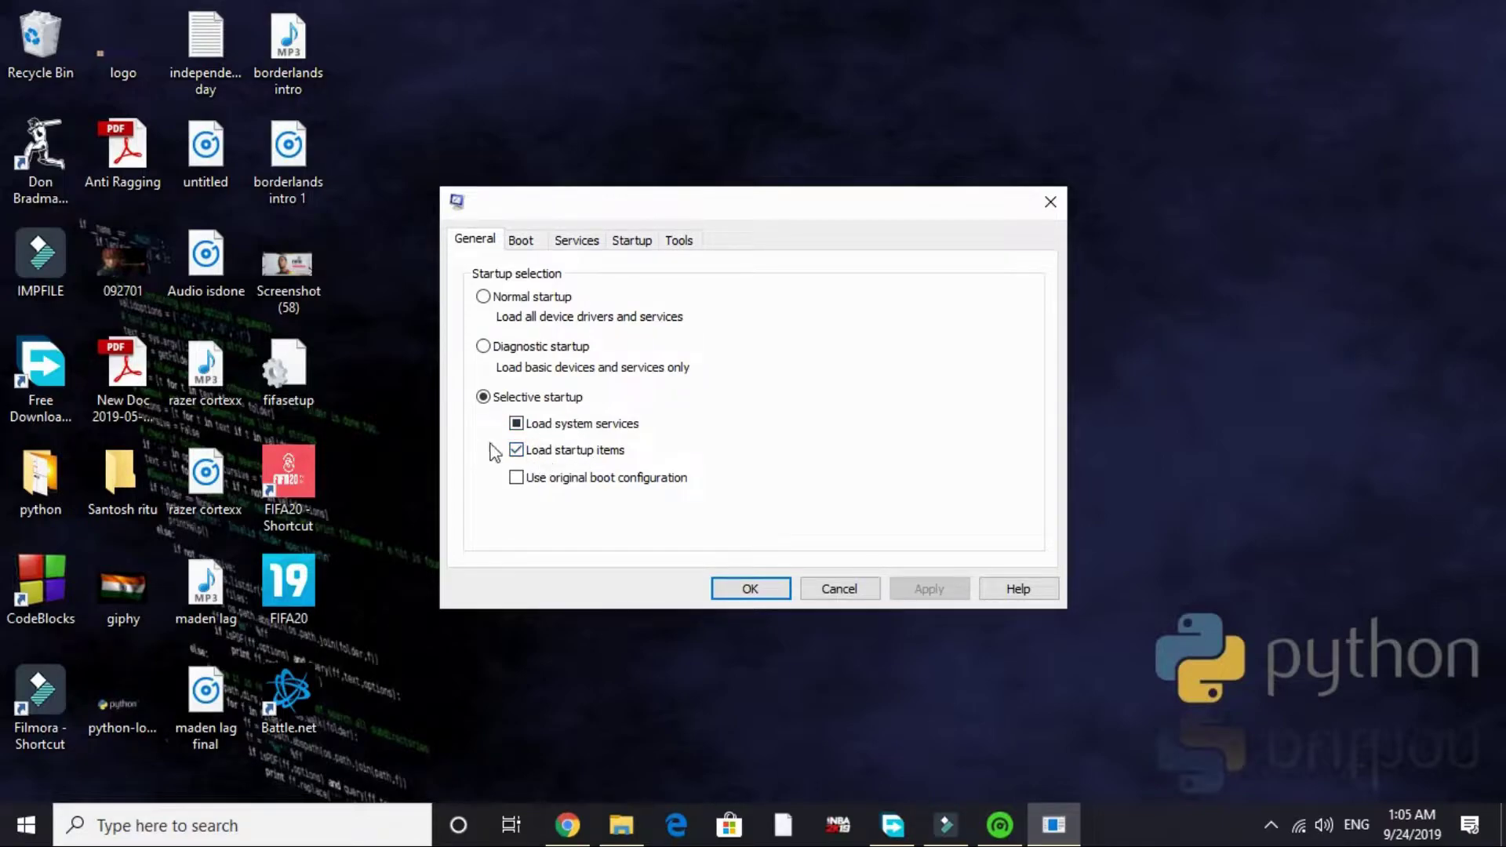
# On the Boot tab, enable No GUI boot and keep the timeout at 3 seconds.
pyautogui.click(522, 242)
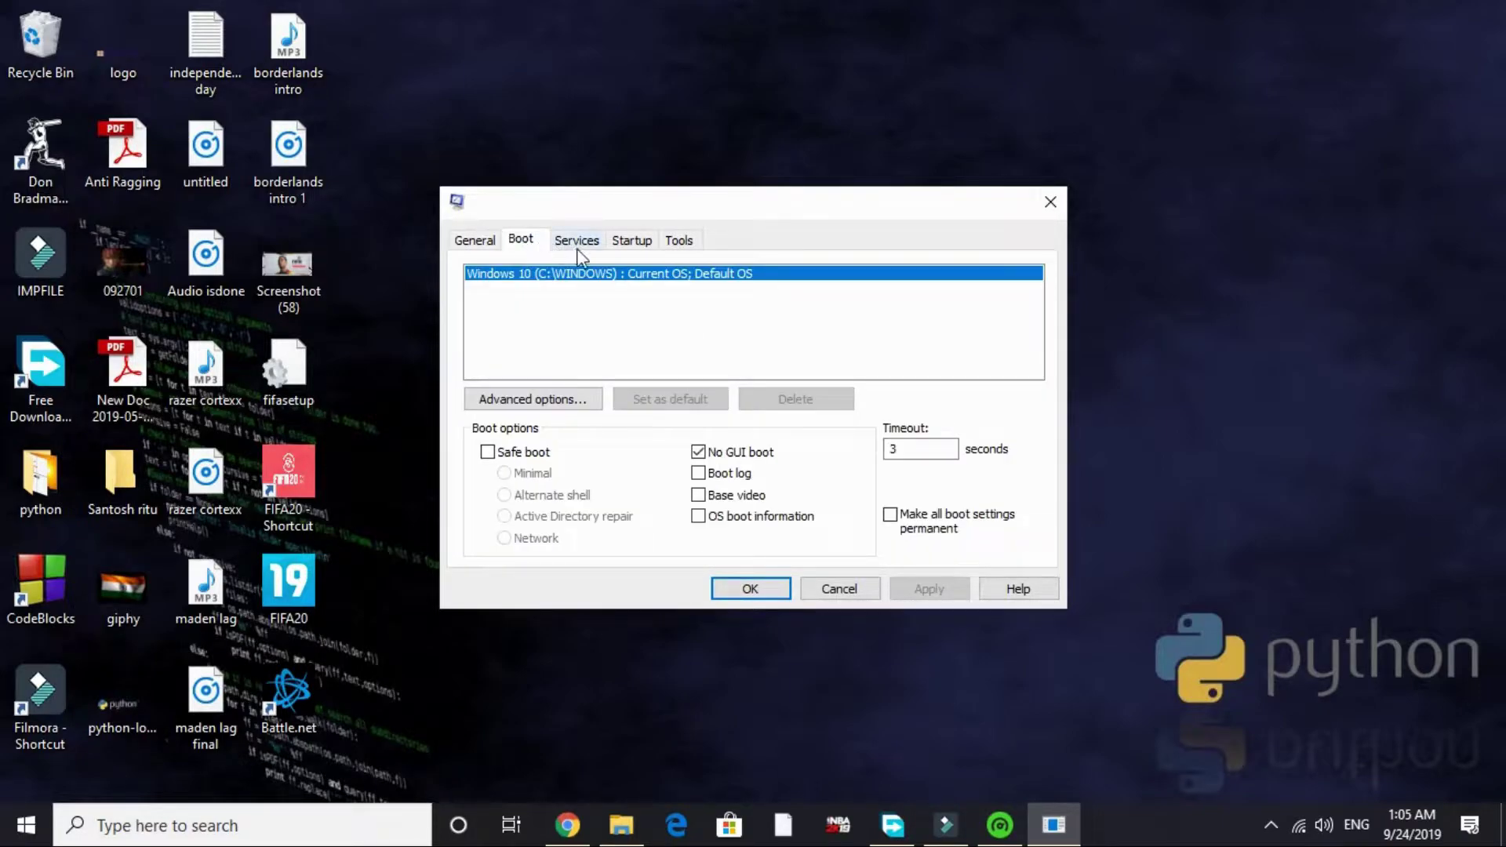
pyautogui.click(698, 453)
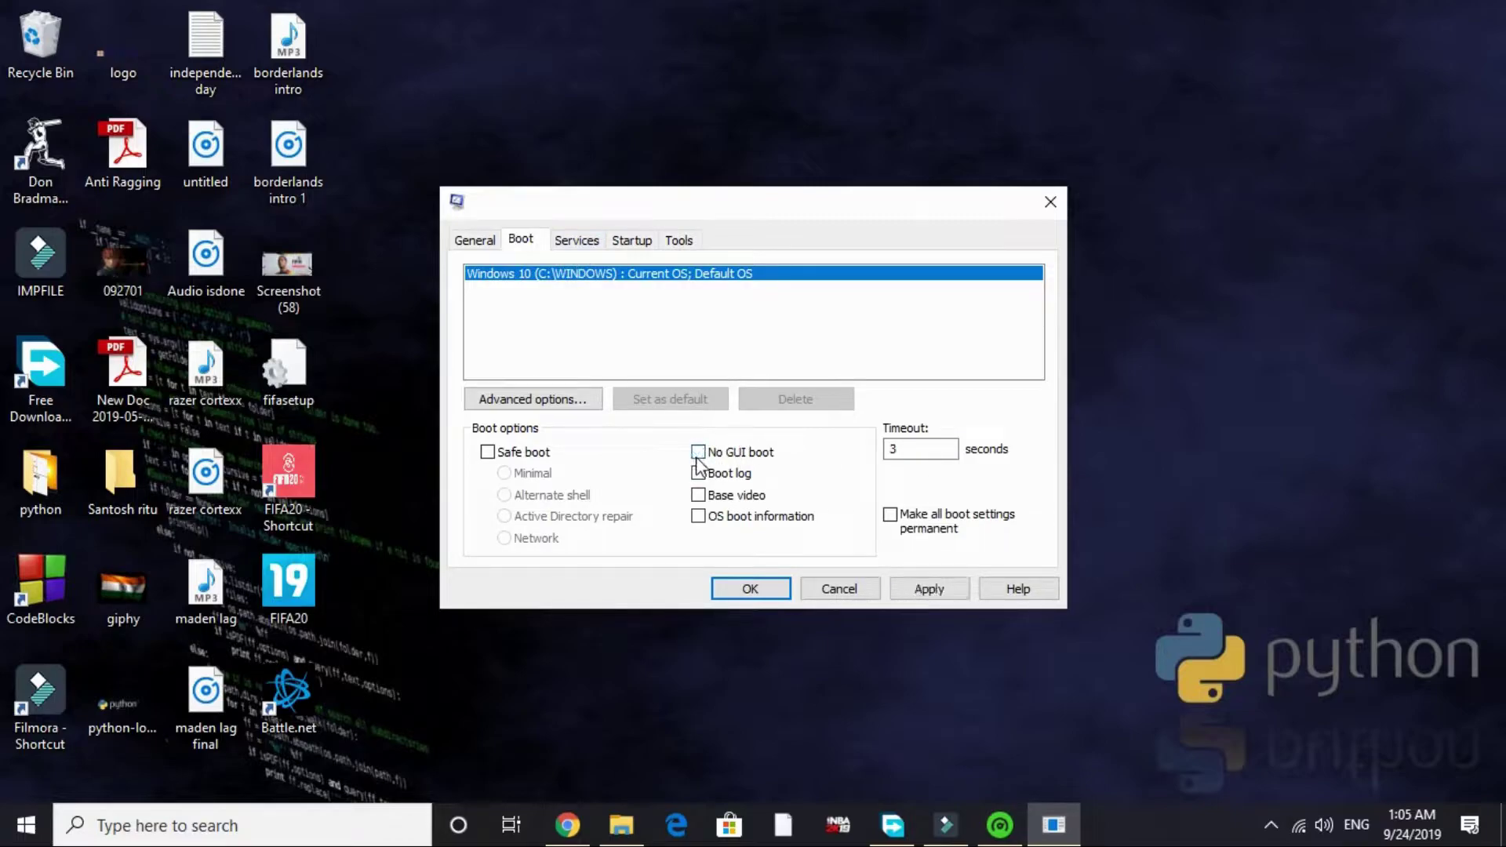
pyautogui.click(930, 454)
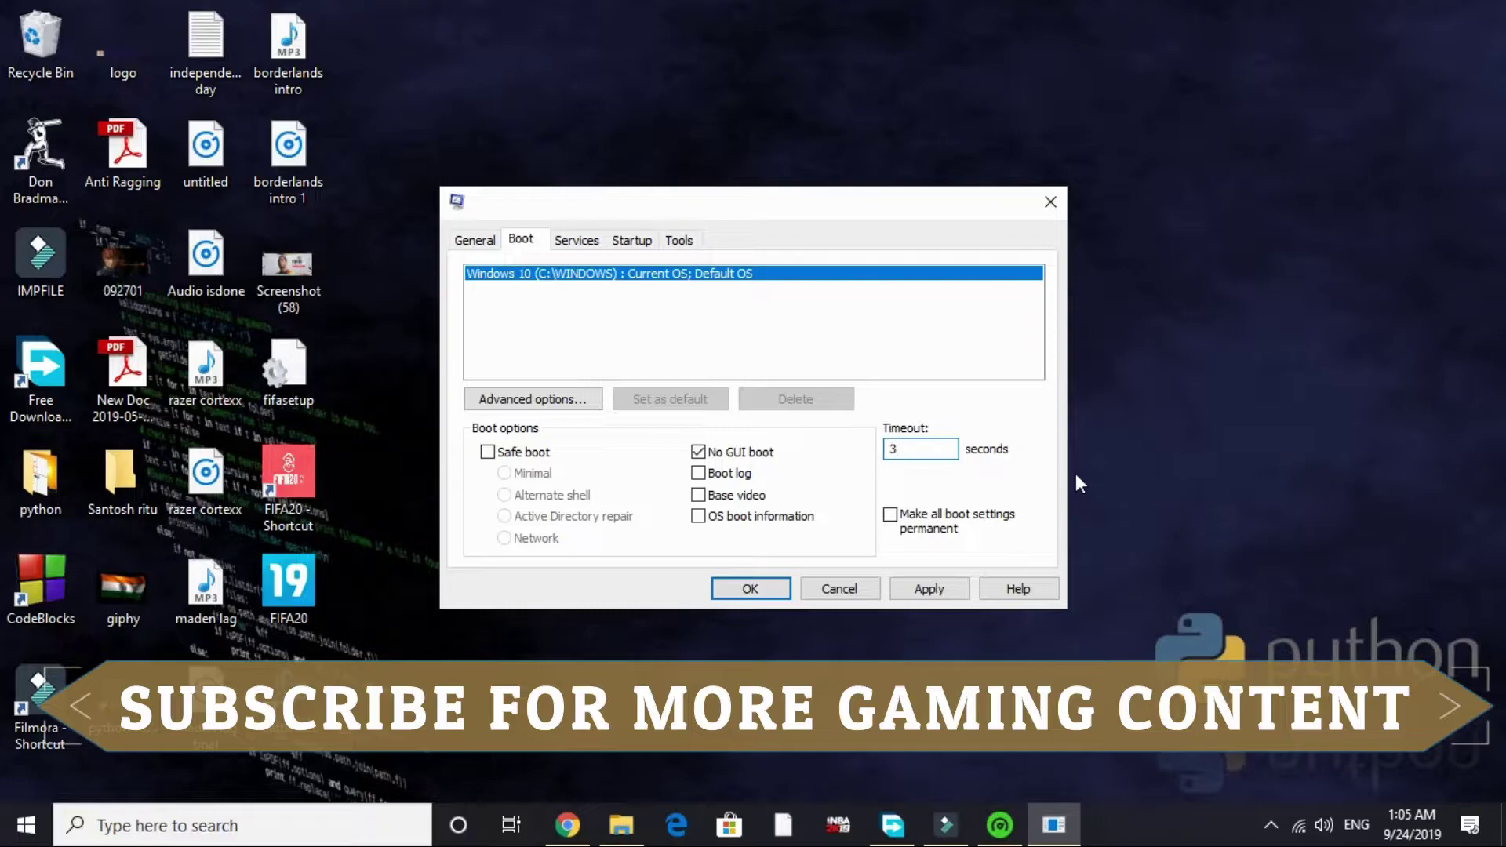
pyautogui.write('0')
pyautogui.press('BackSpace')
# Hide all Microsoft services and toggle the three Adobe and three Google service checkboxes.
pyautogui.click(585, 240)
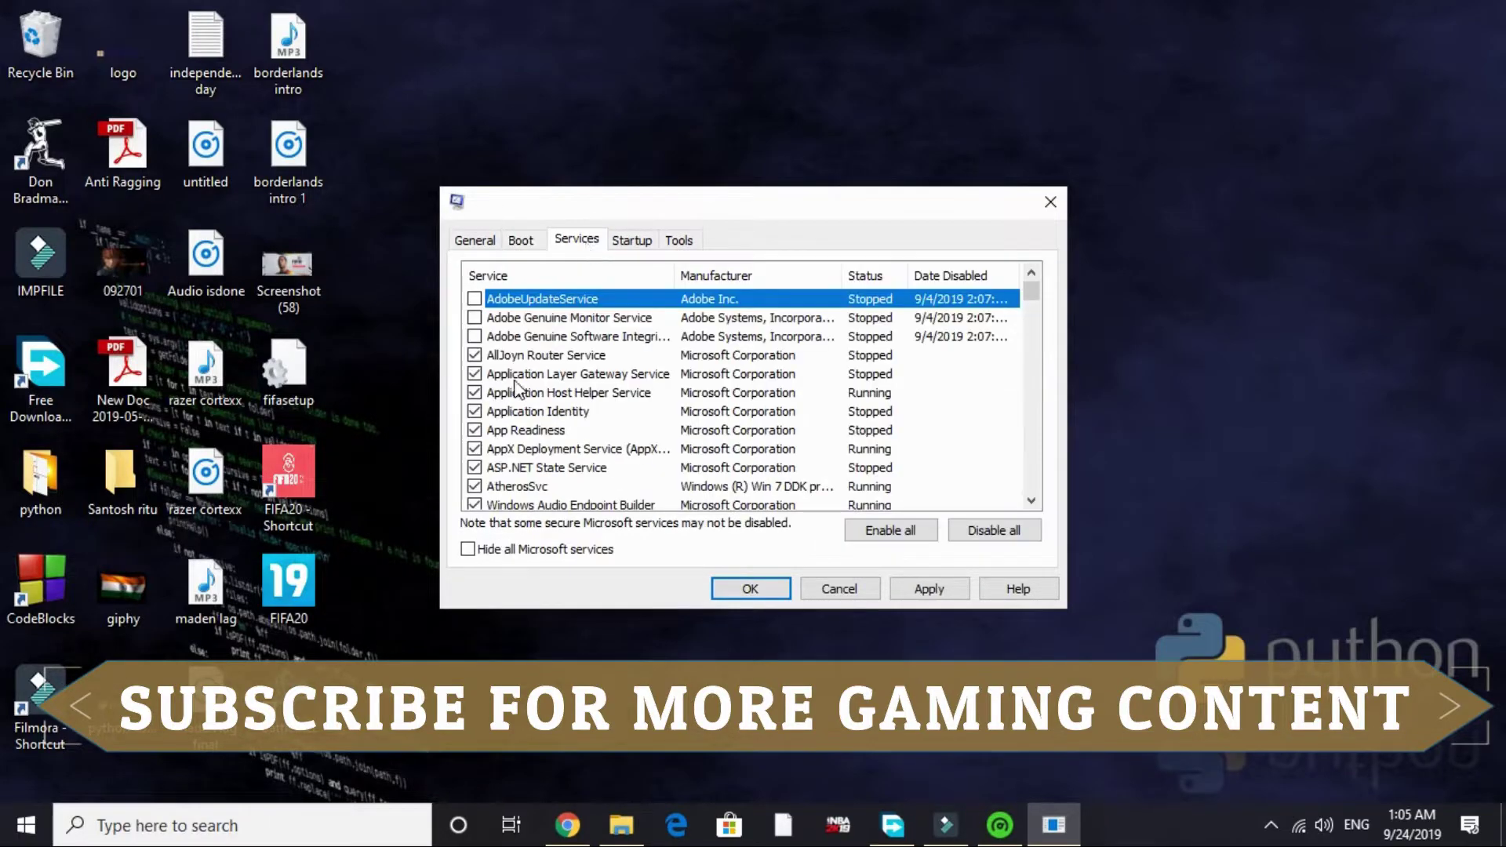
pyautogui.click(468, 549)
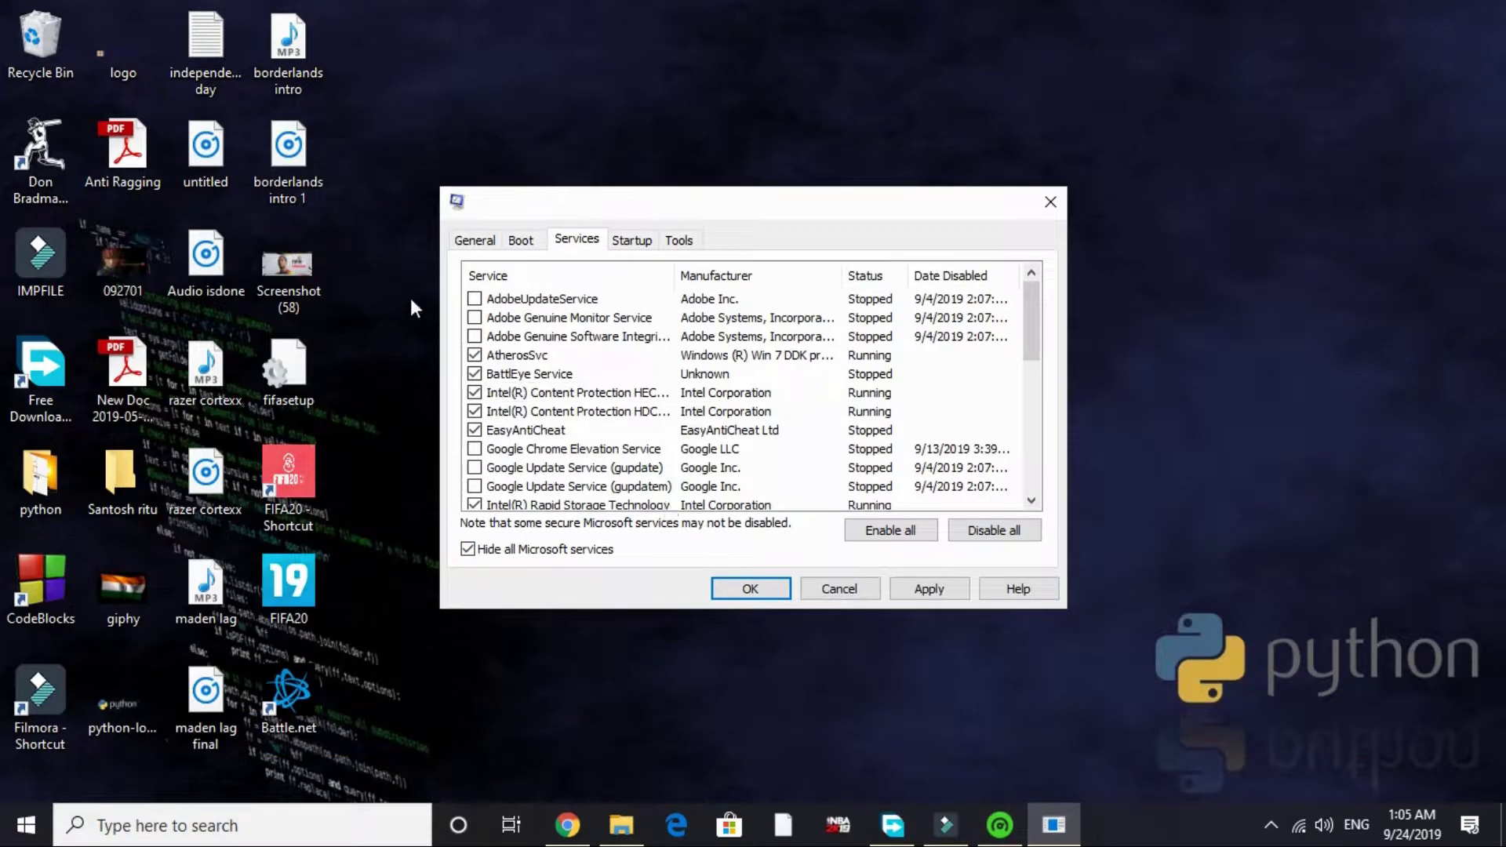
pyautogui.click(474, 298)
pyautogui.click(474, 317)
pyautogui.click(473, 336)
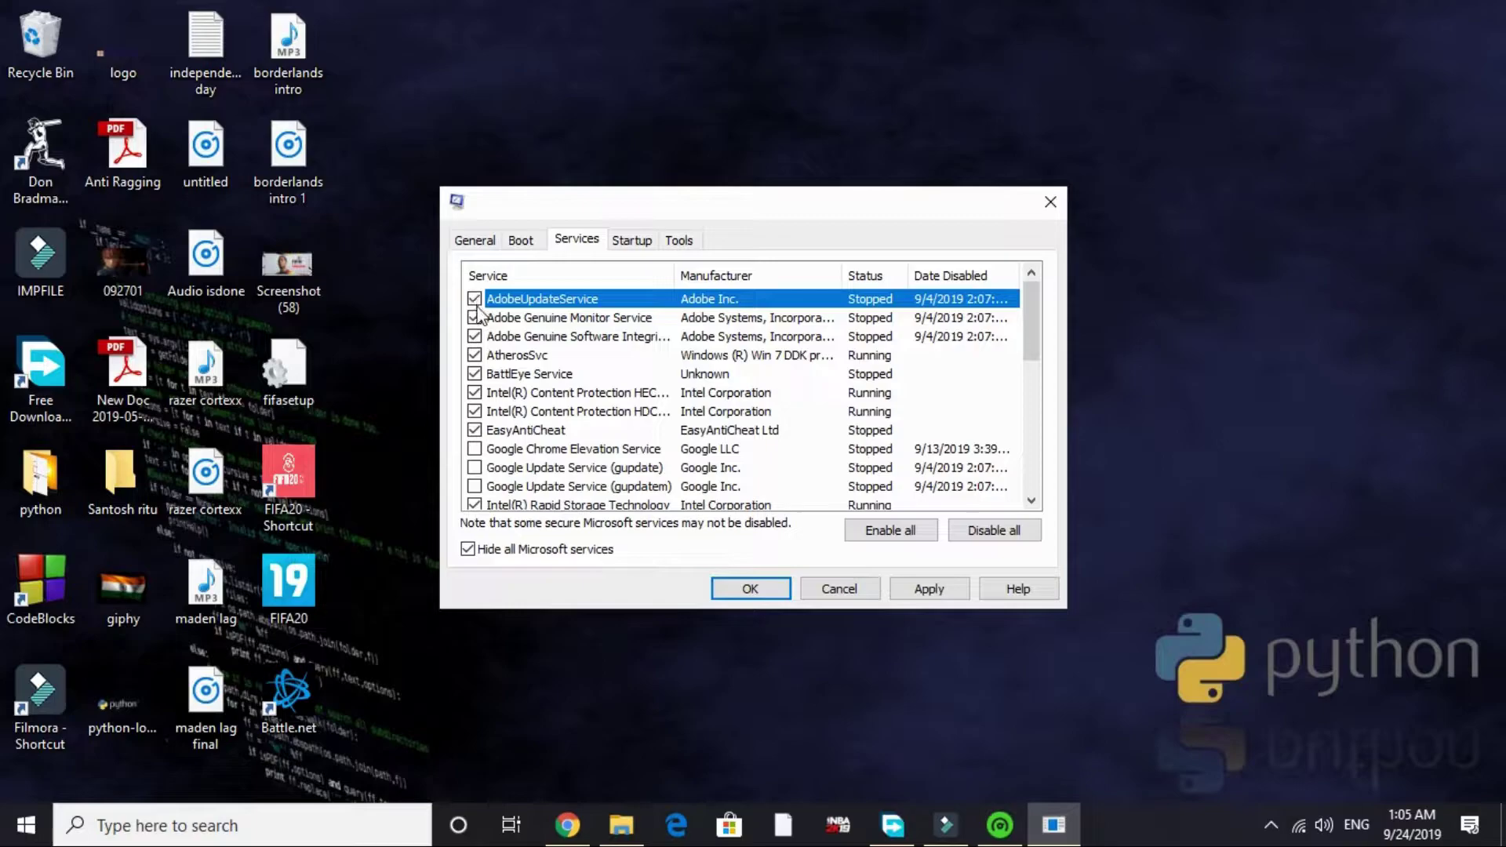
pyautogui.click(474, 486)
pyautogui.click(474, 468)
pyautogui.click(473, 448)
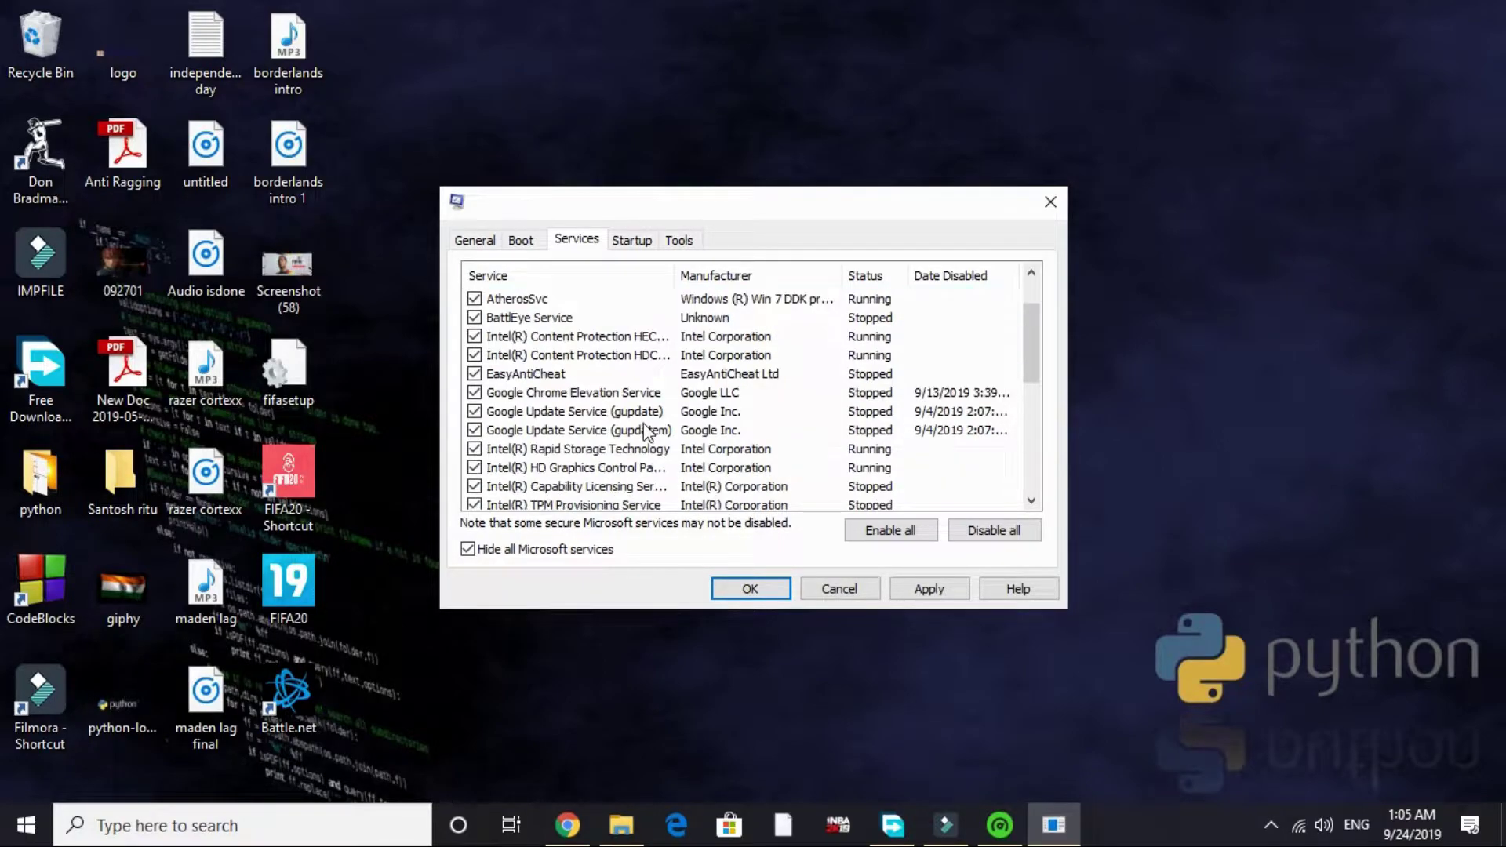
# Uncheck AdobeUpdateService and the Adobe Genuine Software Integrity service again.
pyautogui.scroll(1, 645, 431)
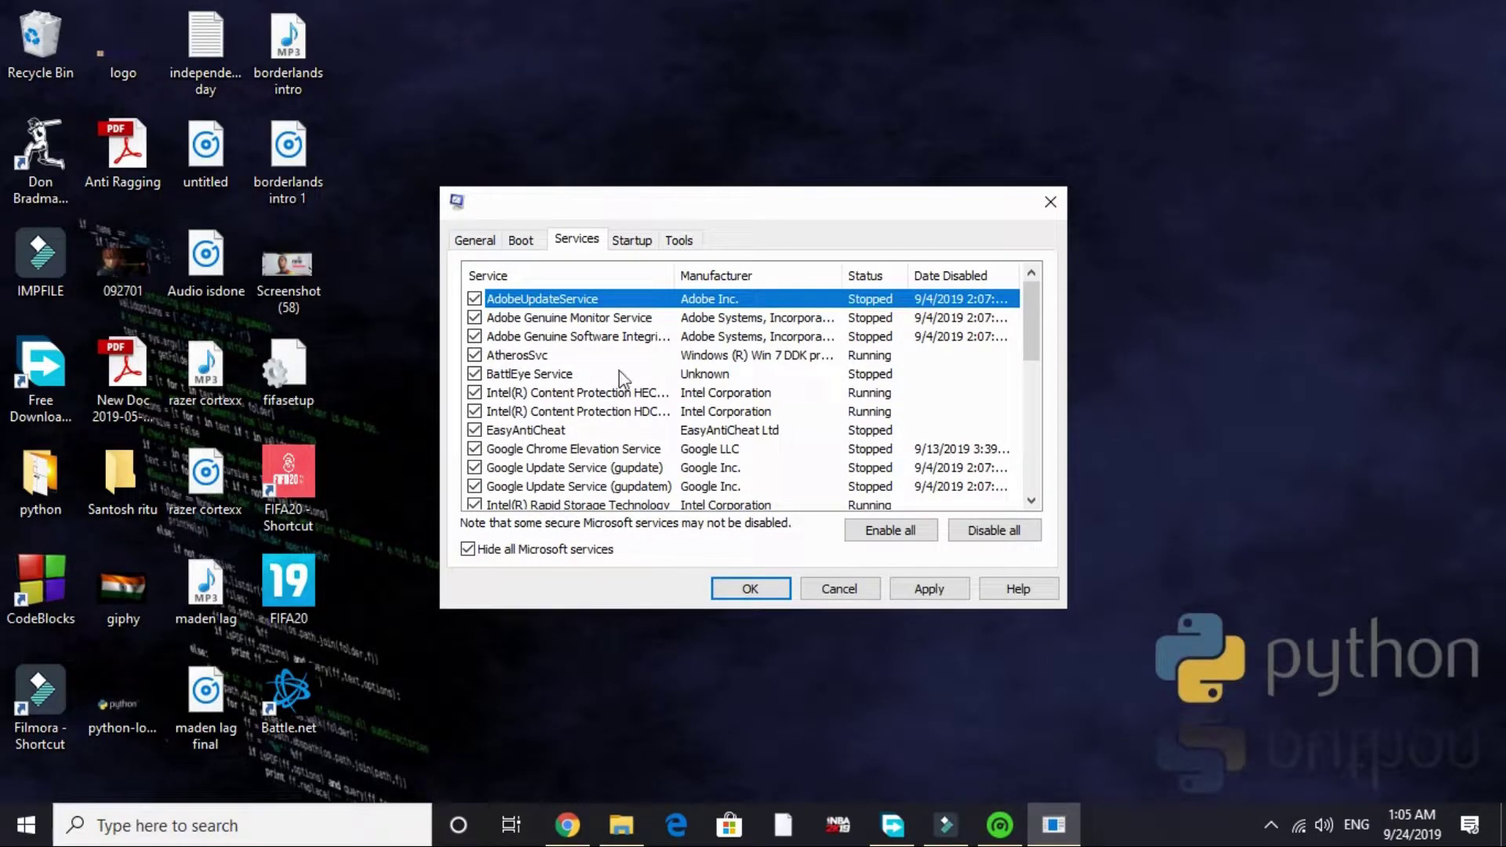
pyautogui.click(474, 300)
pyautogui.click(475, 337)
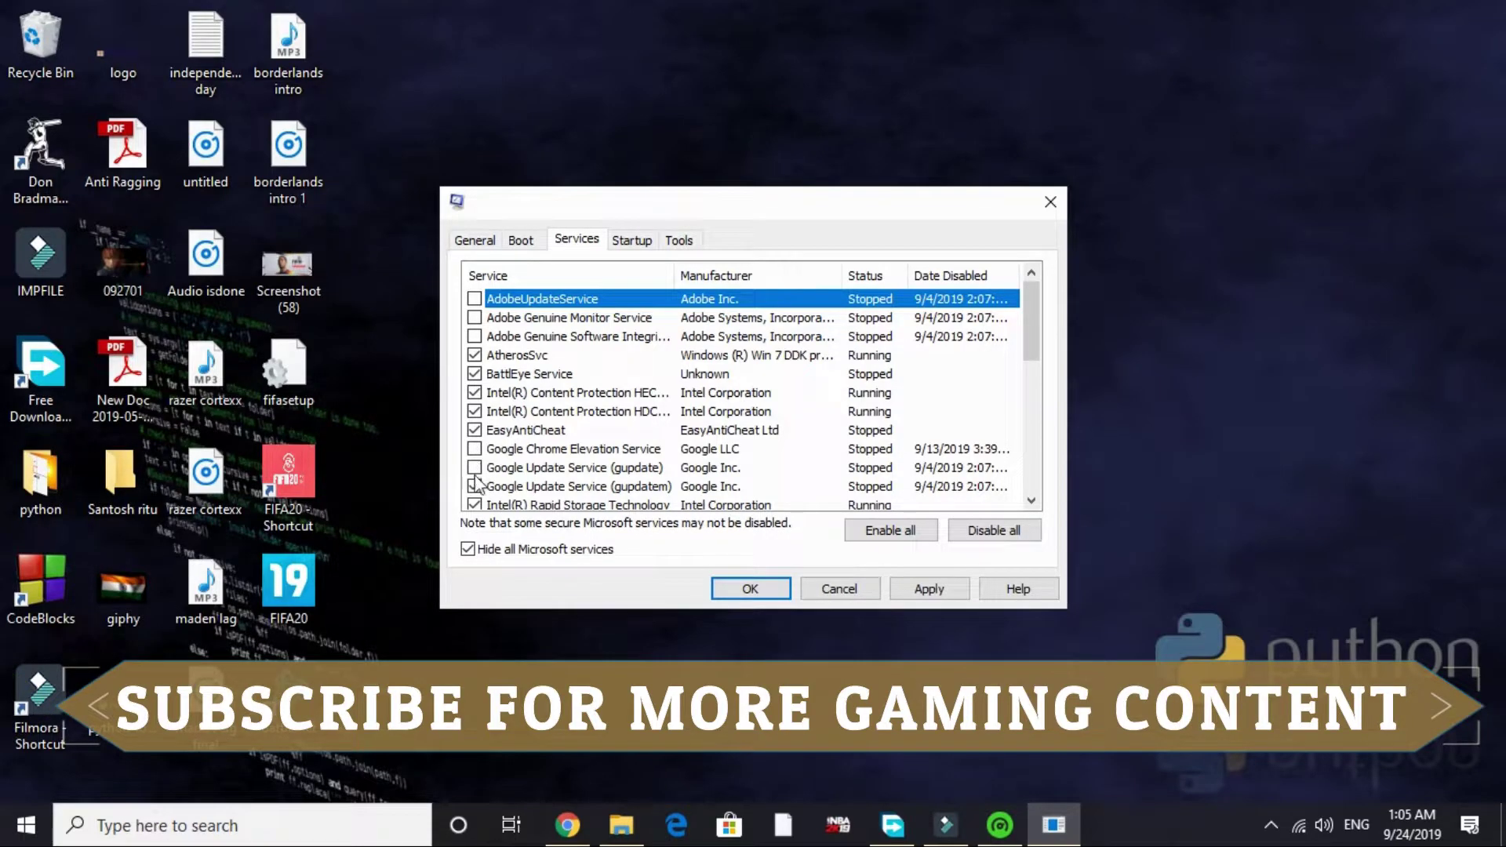
pyautogui.scroll(-6, 477, 501)
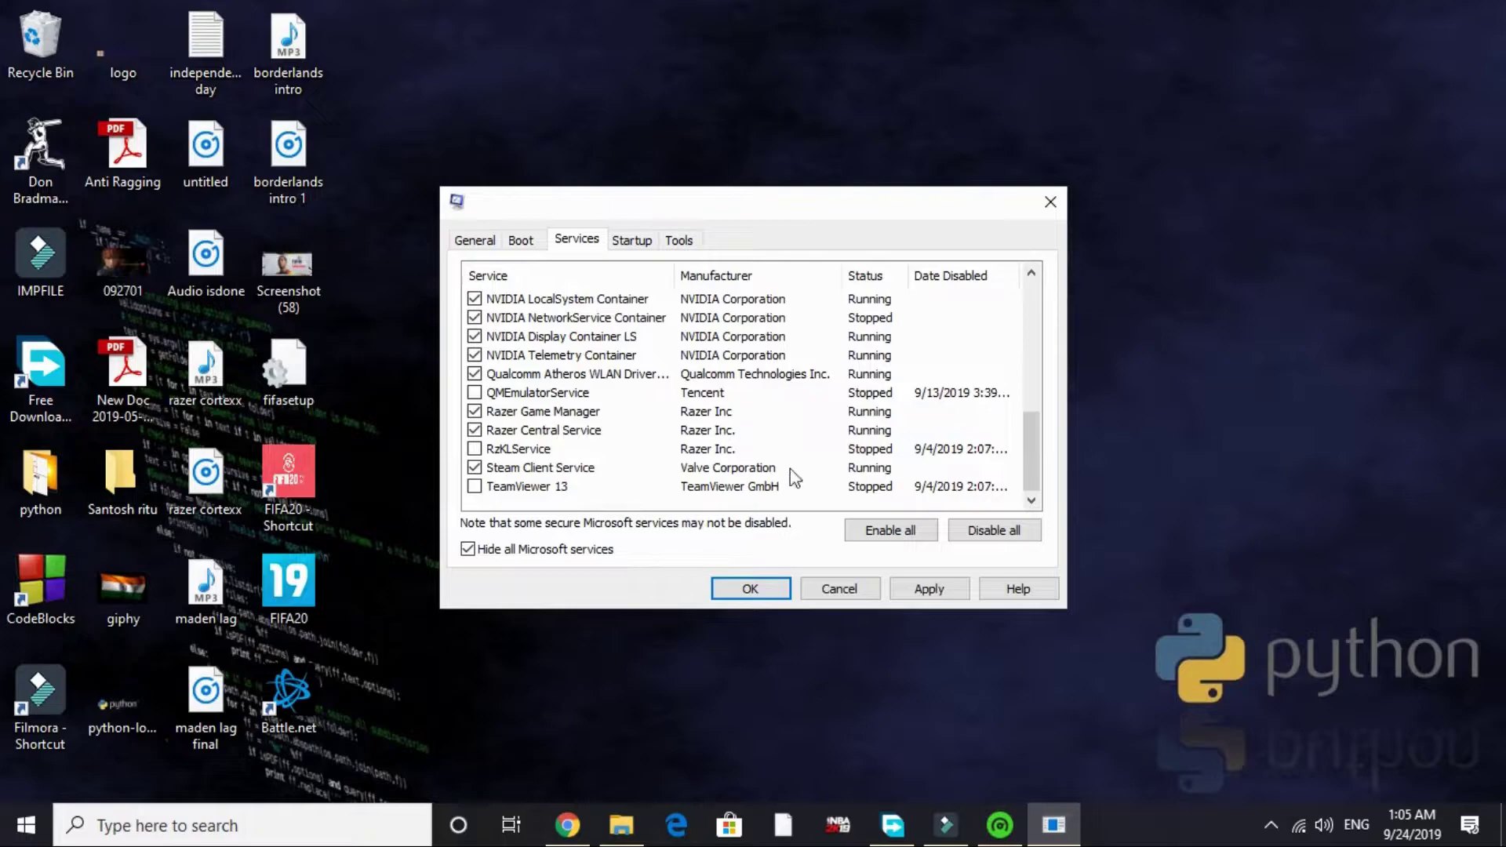
# Review Task Manager's startup apps, with only the three Realtek audio entries enabled, then close it.
pyautogui.click(641, 242)
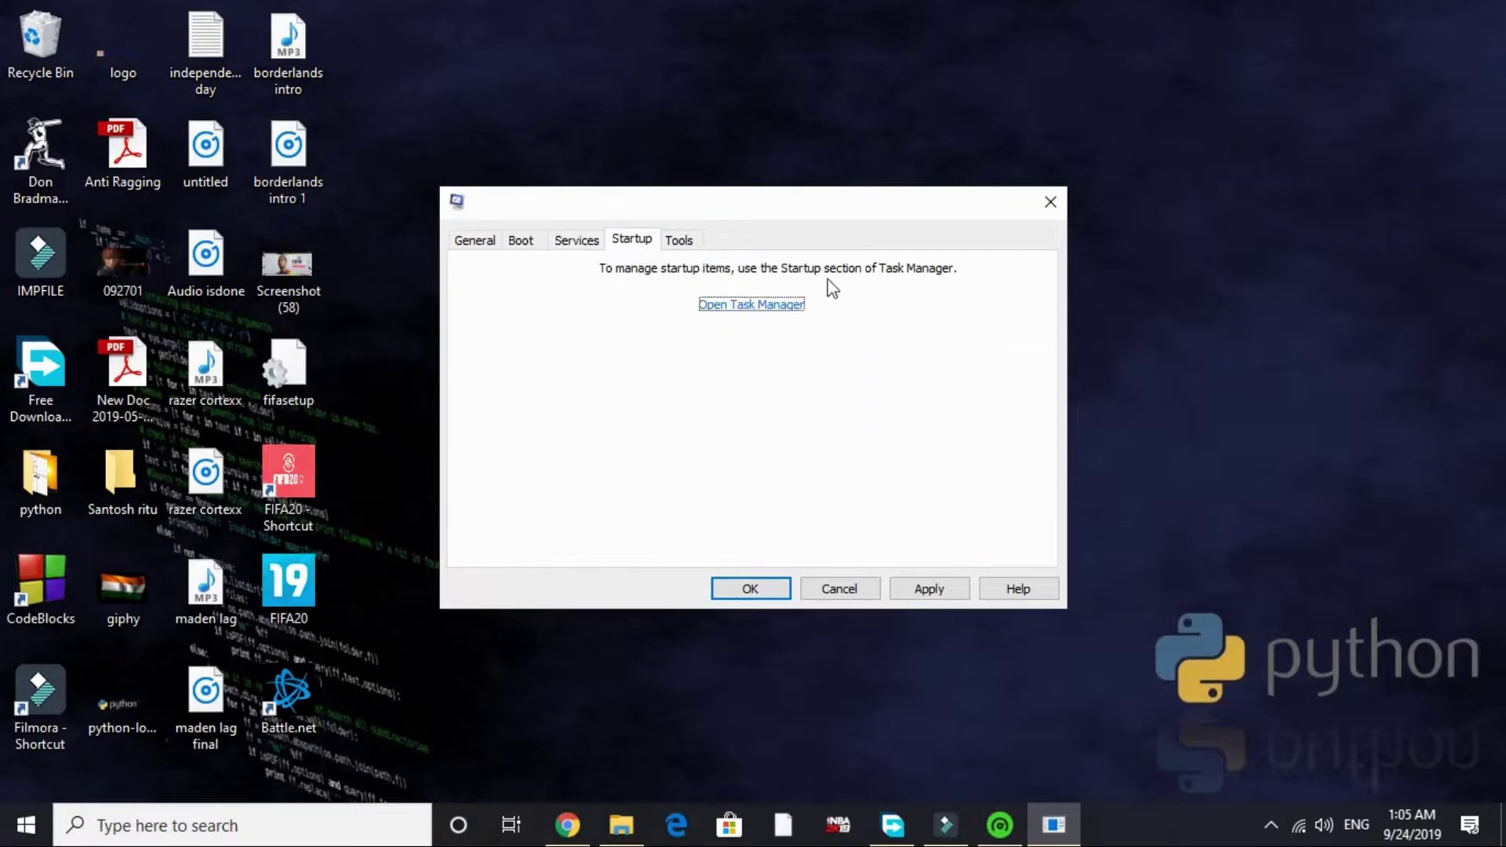
pyautogui.click(712, 304)
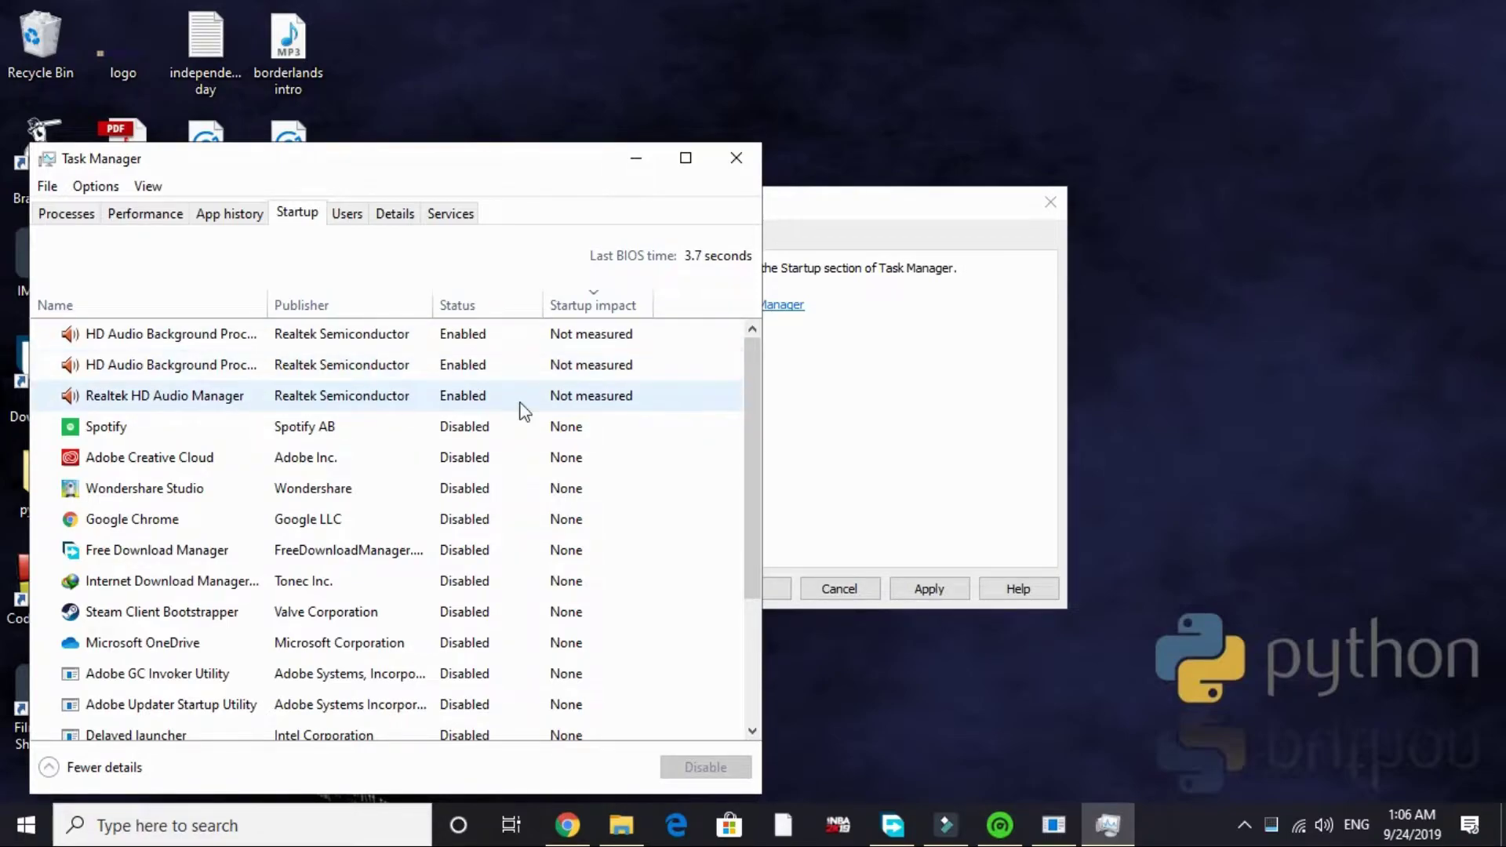
pyautogui.scroll(-2, 374, 498)
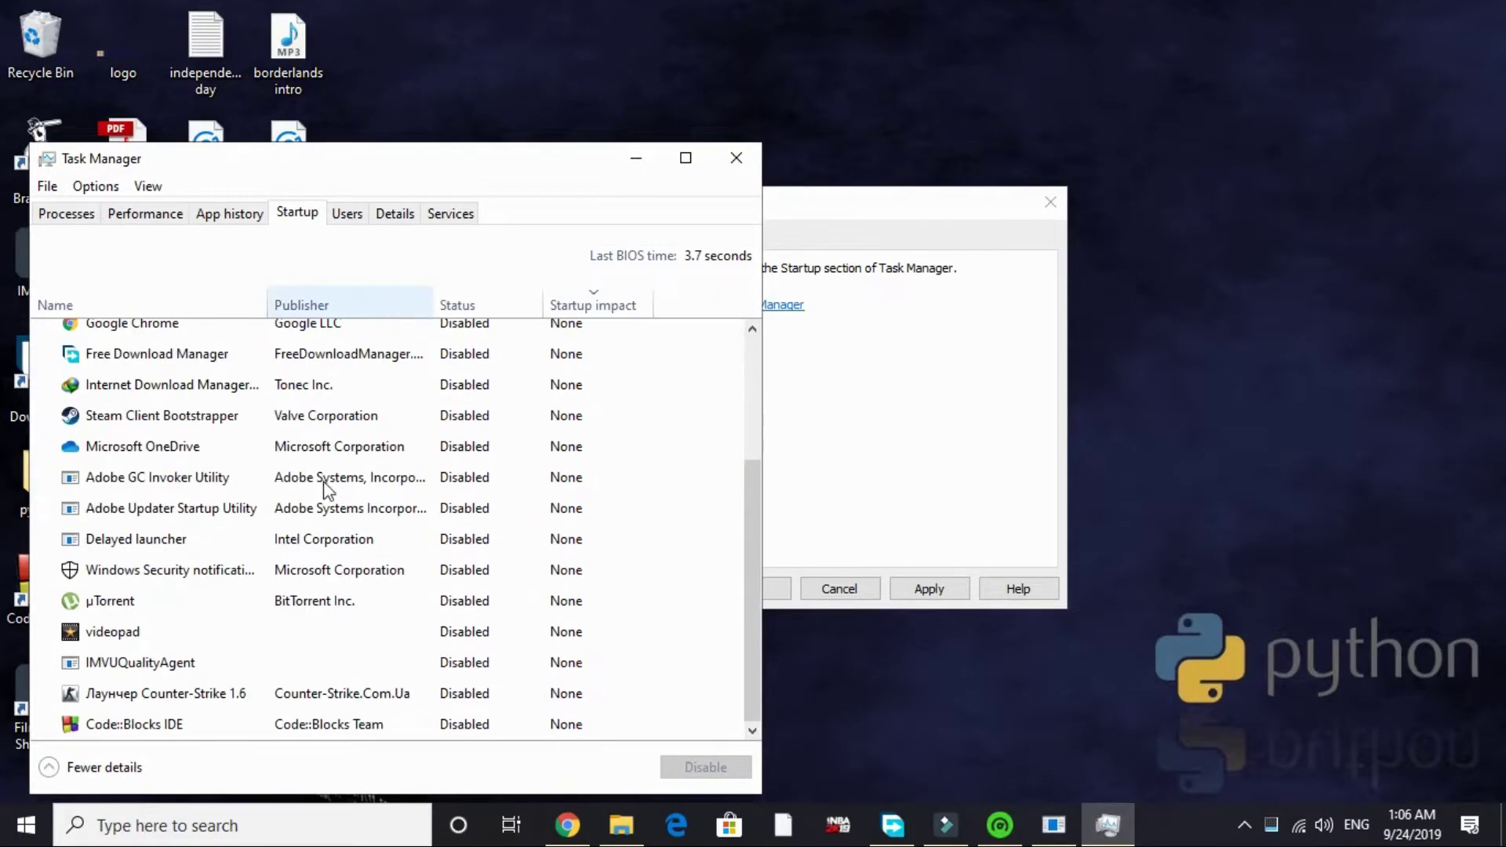
pyautogui.scroll(2, 202, 733)
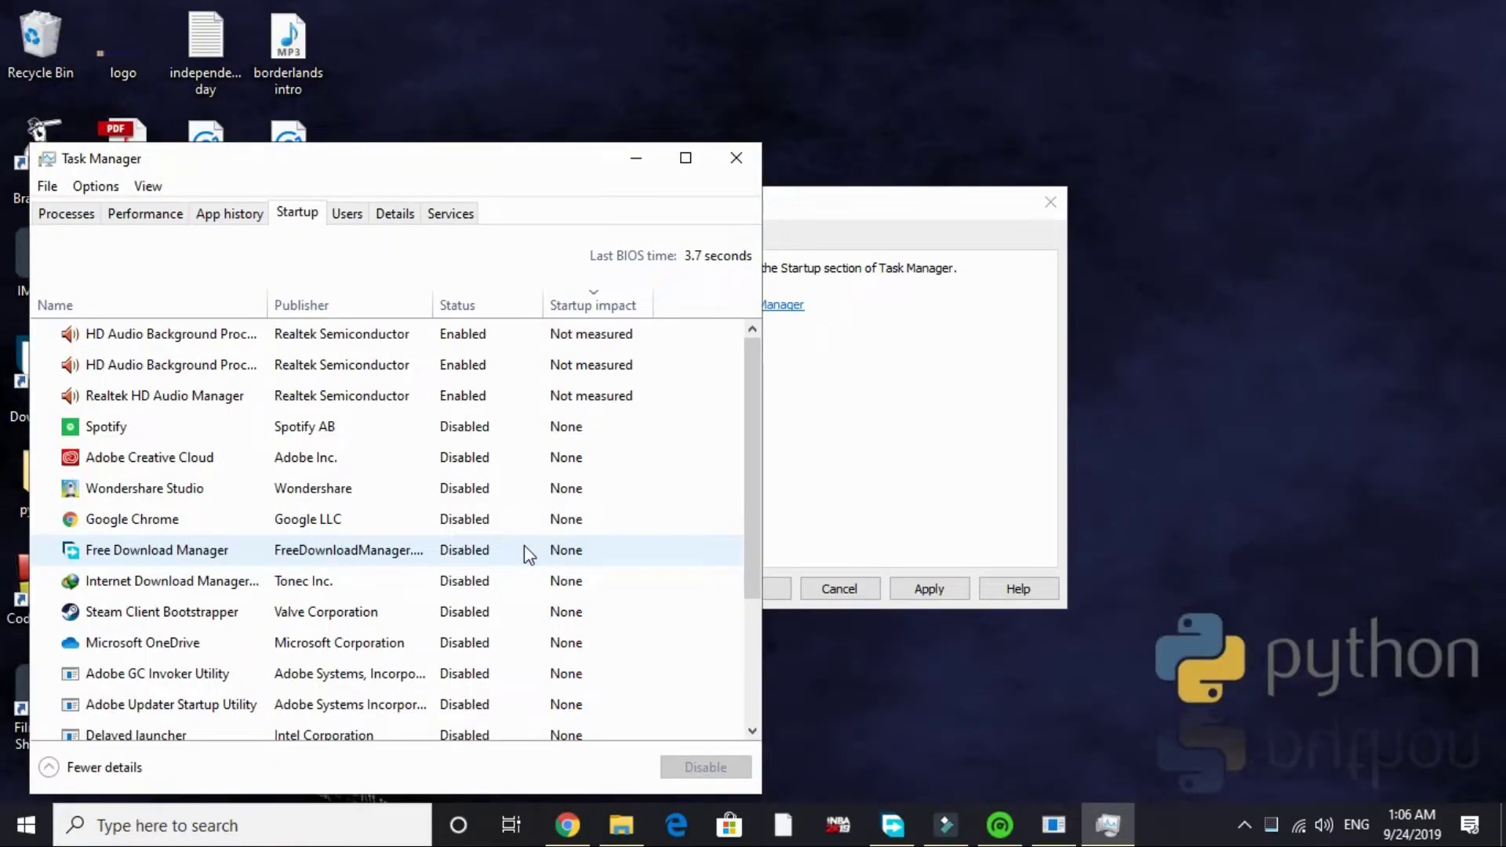
pyautogui.click(735, 158)
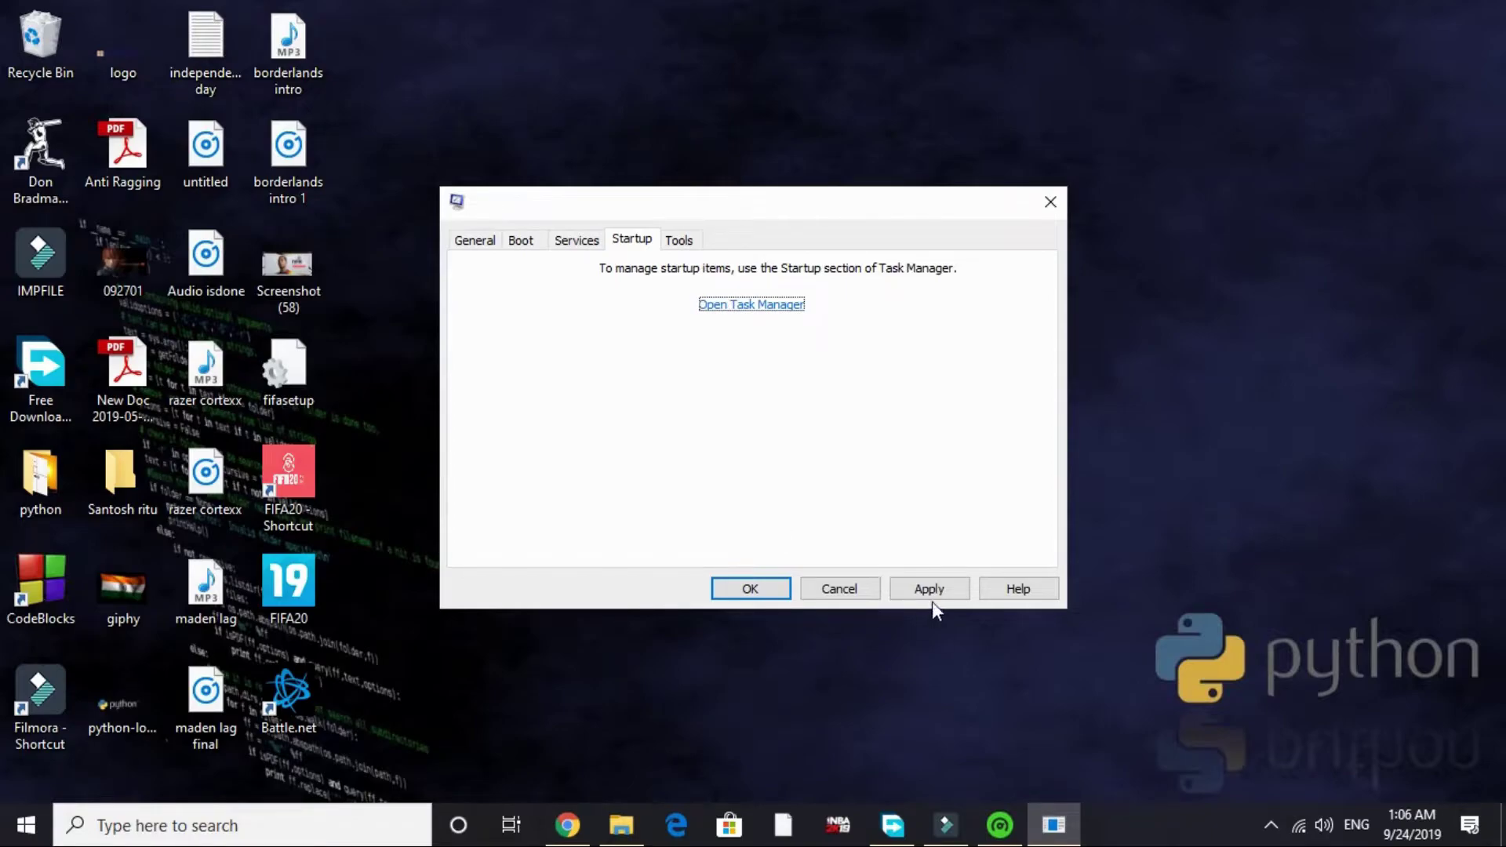
# Apply the System Configuration changes, confirm with OK, and choose Exit without restart.
pyautogui.click(927, 590)
pyautogui.click(747, 588)
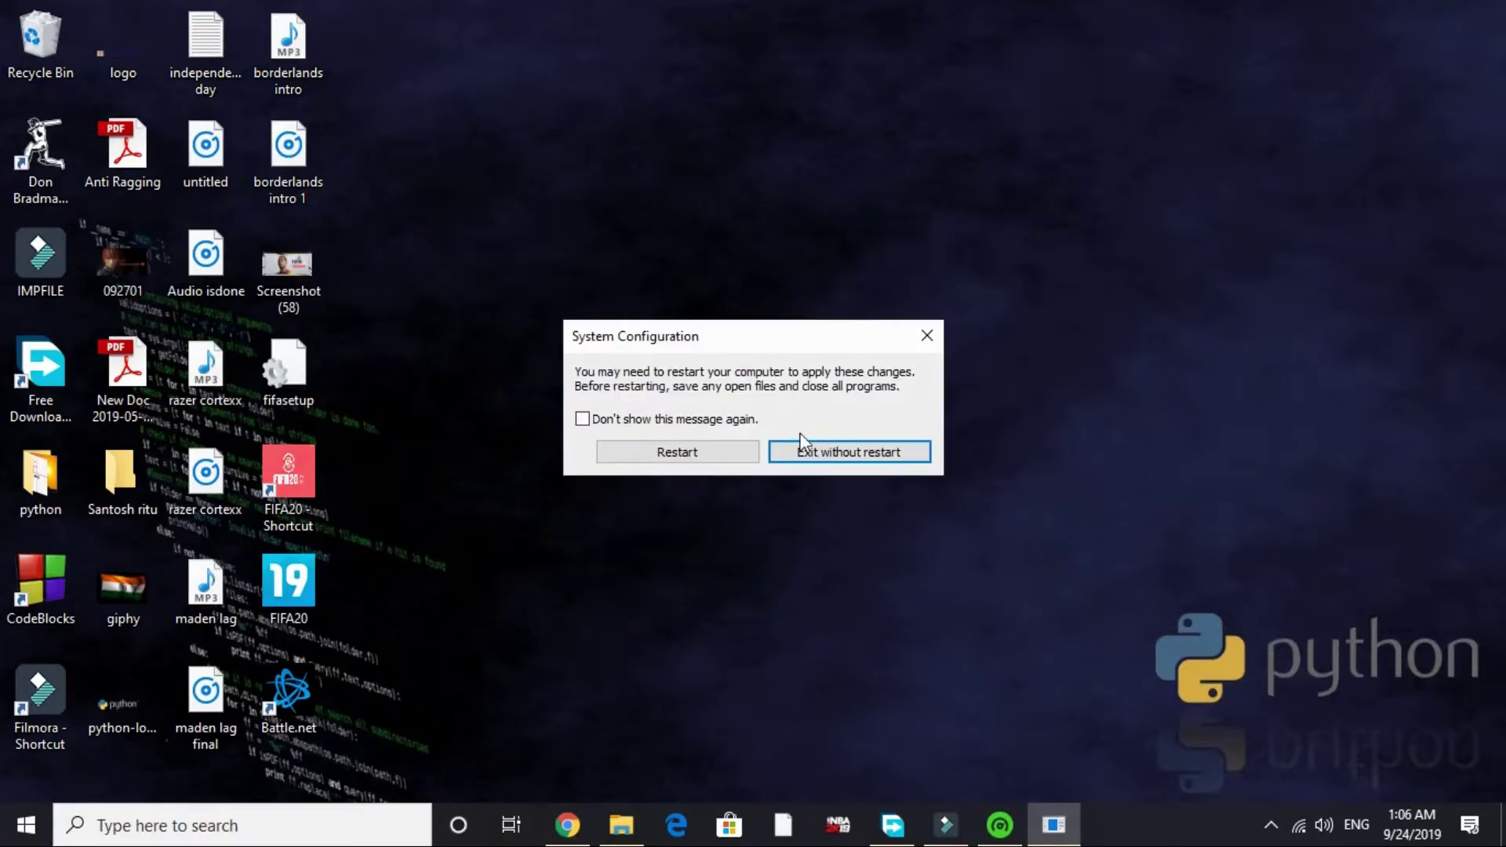
pyautogui.click(860, 459)
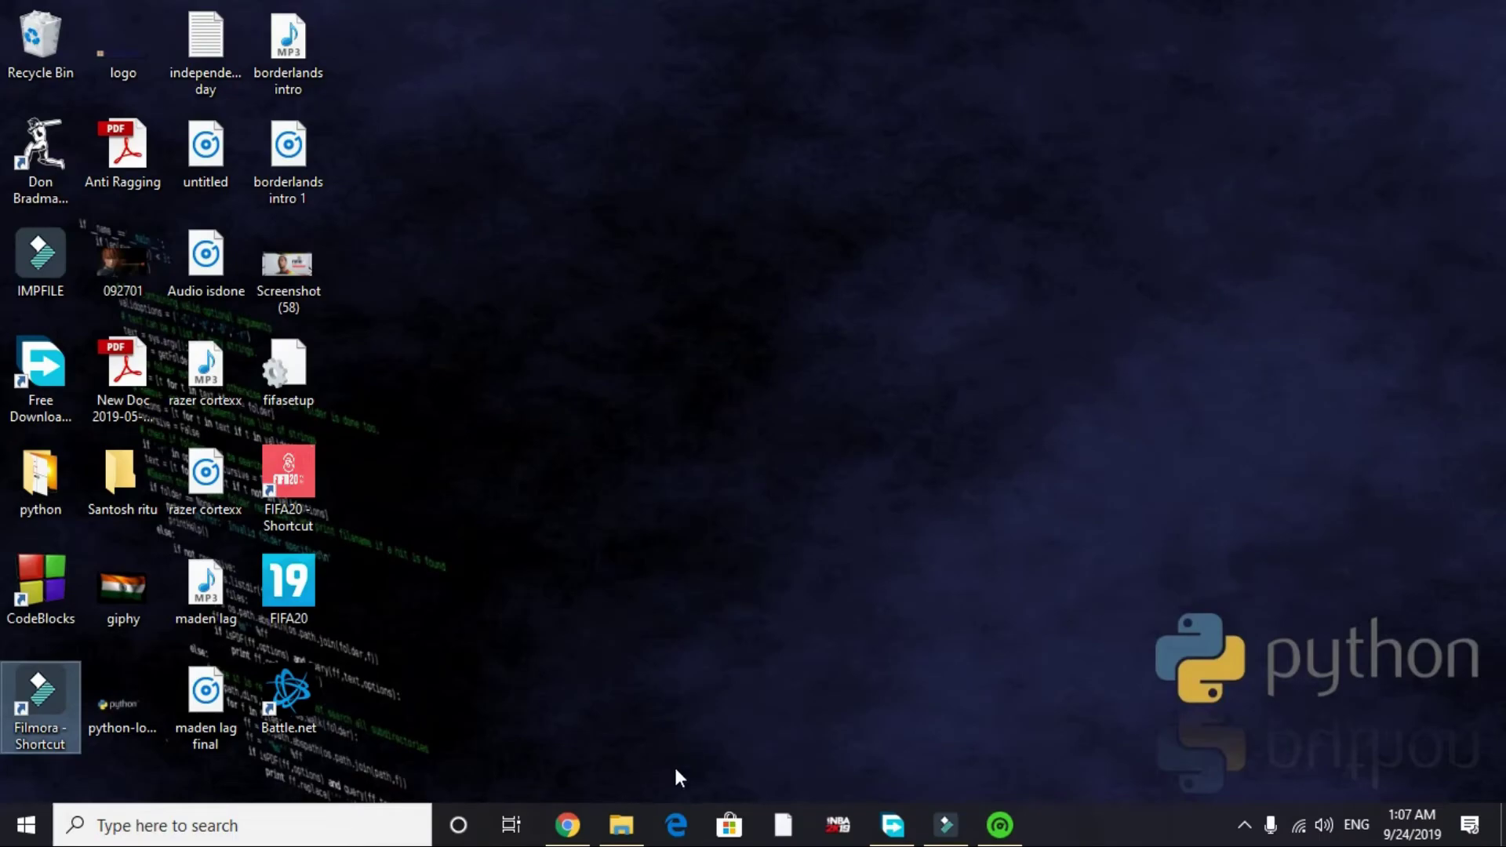
# Open This PC's Properties from a maximized File Explorer window.
pyautogui.click(621, 825)
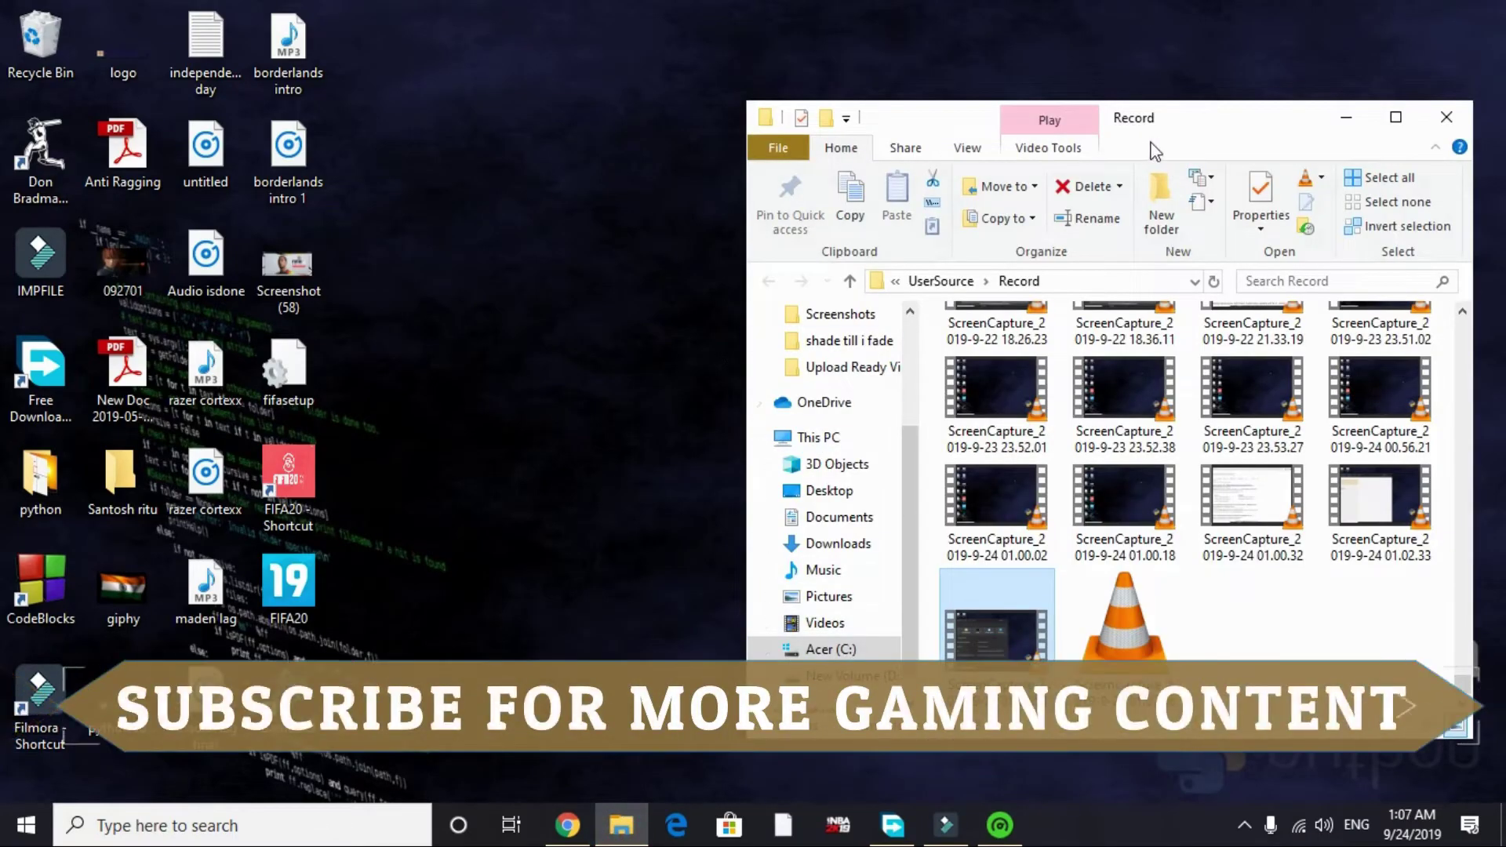
pyautogui.doubleClick(1152, 124)
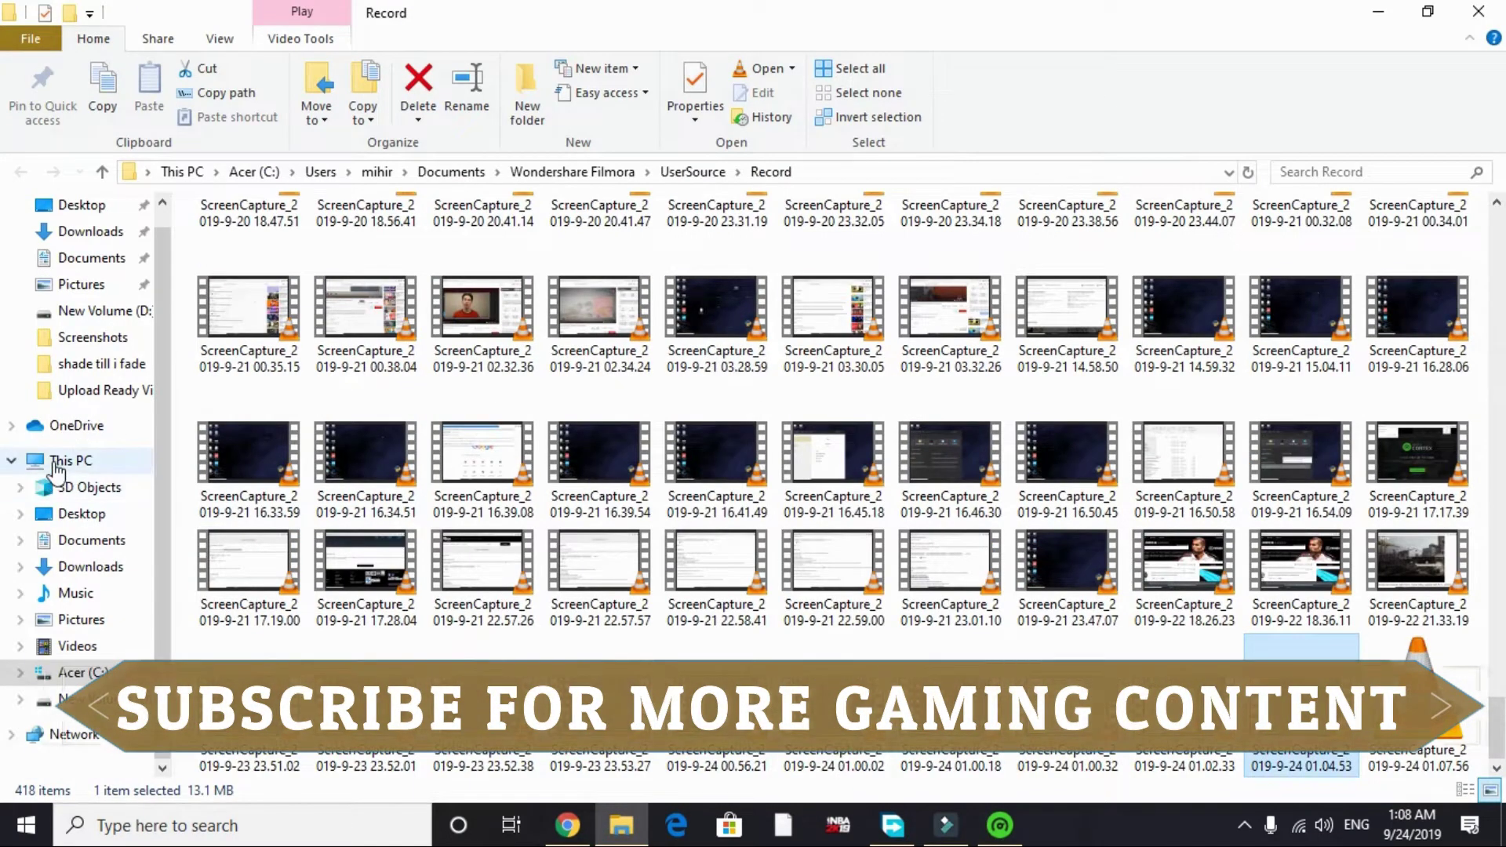
pyautogui.click(57, 462)
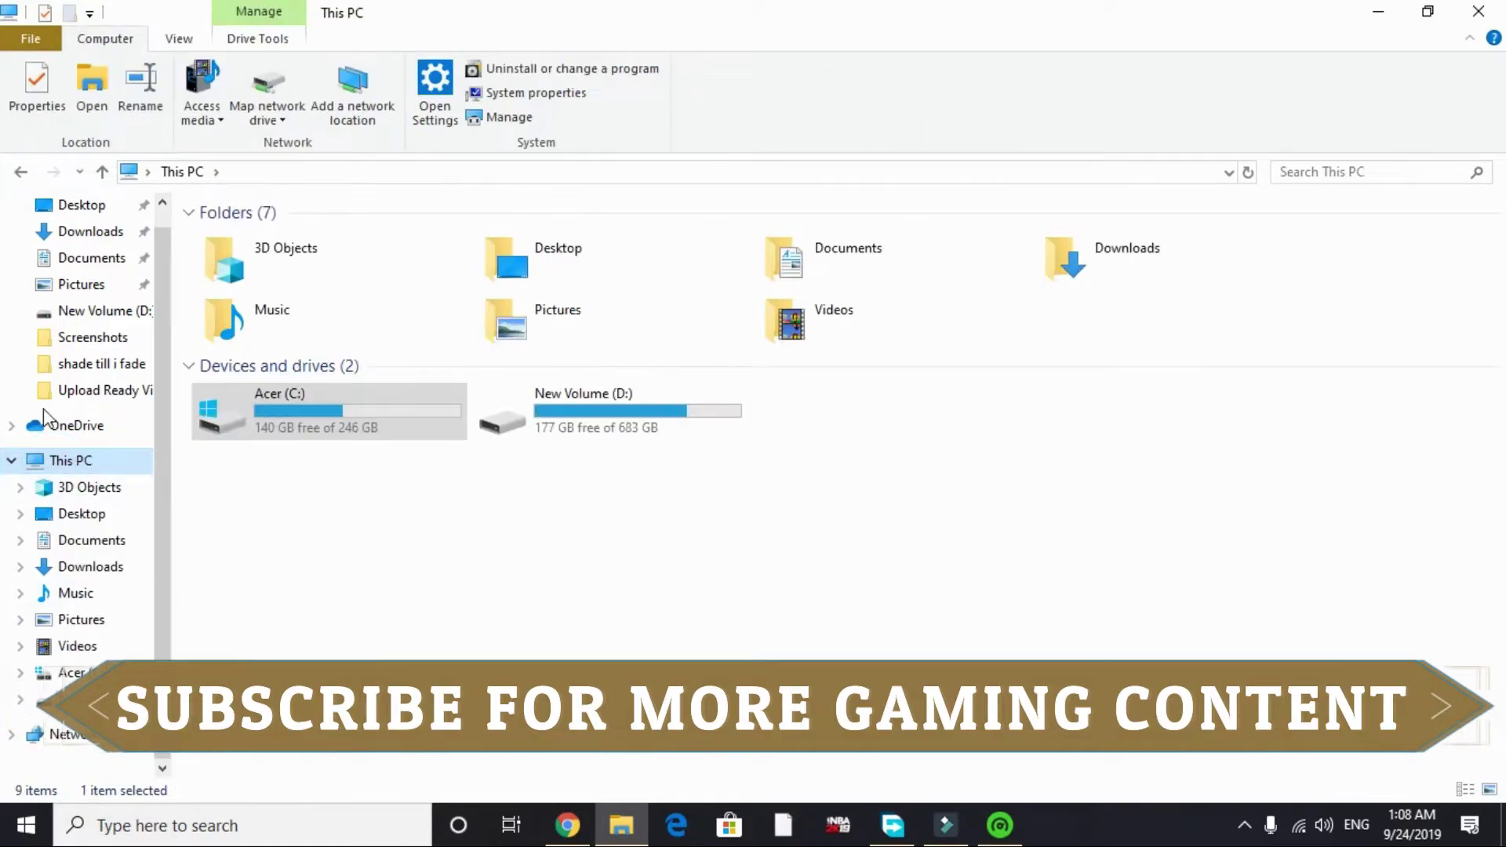
pyautogui.rightClick(52, 461)
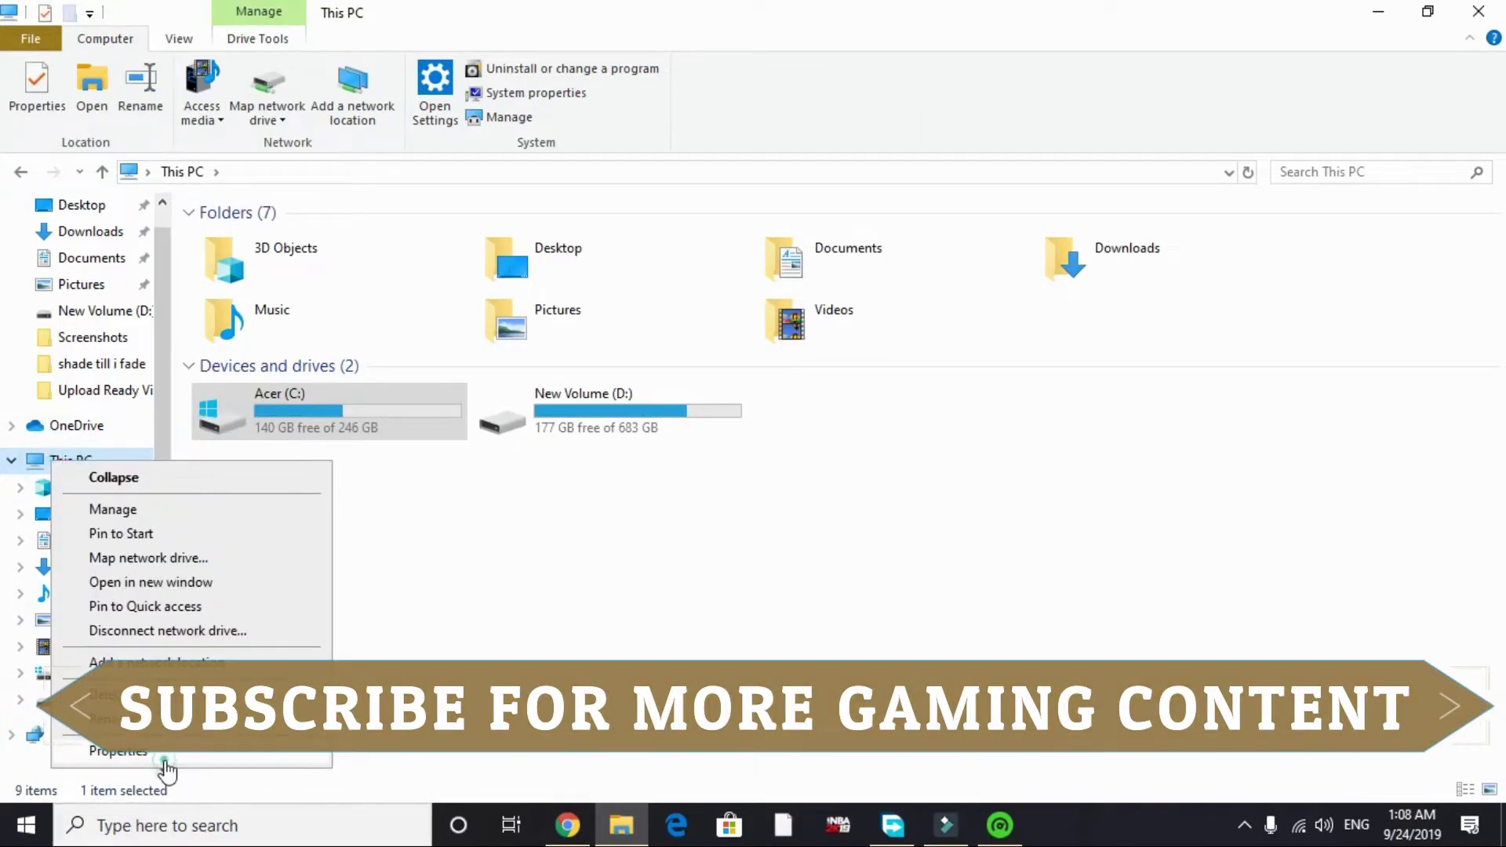
pyautogui.click(118, 750)
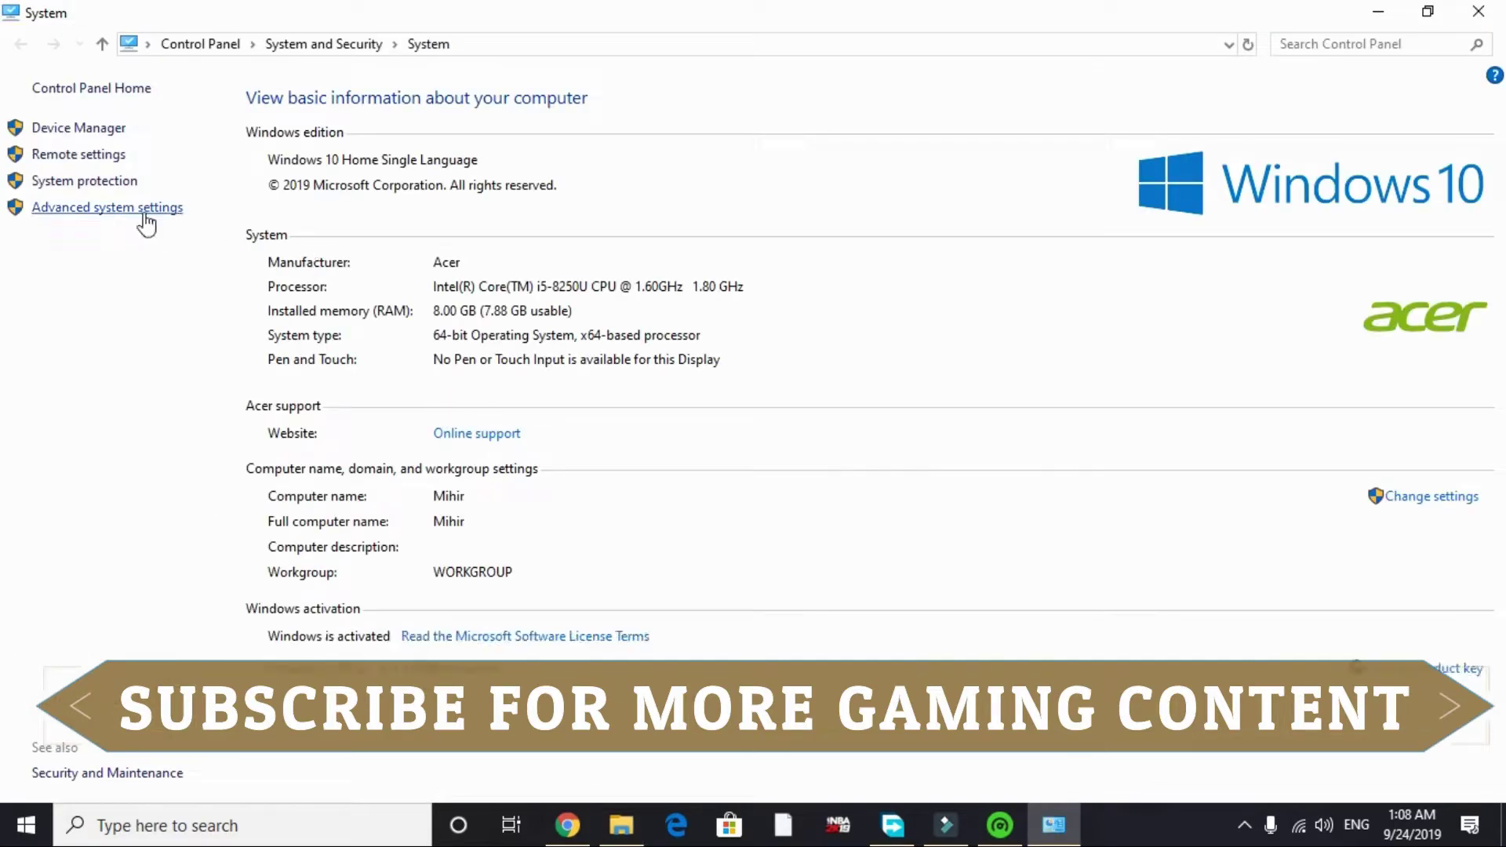
# Choose Adjust for best performance, re-tick Smooth edges of screen fonts and Show thumbnails, then apply.
pyautogui.click(144, 218)
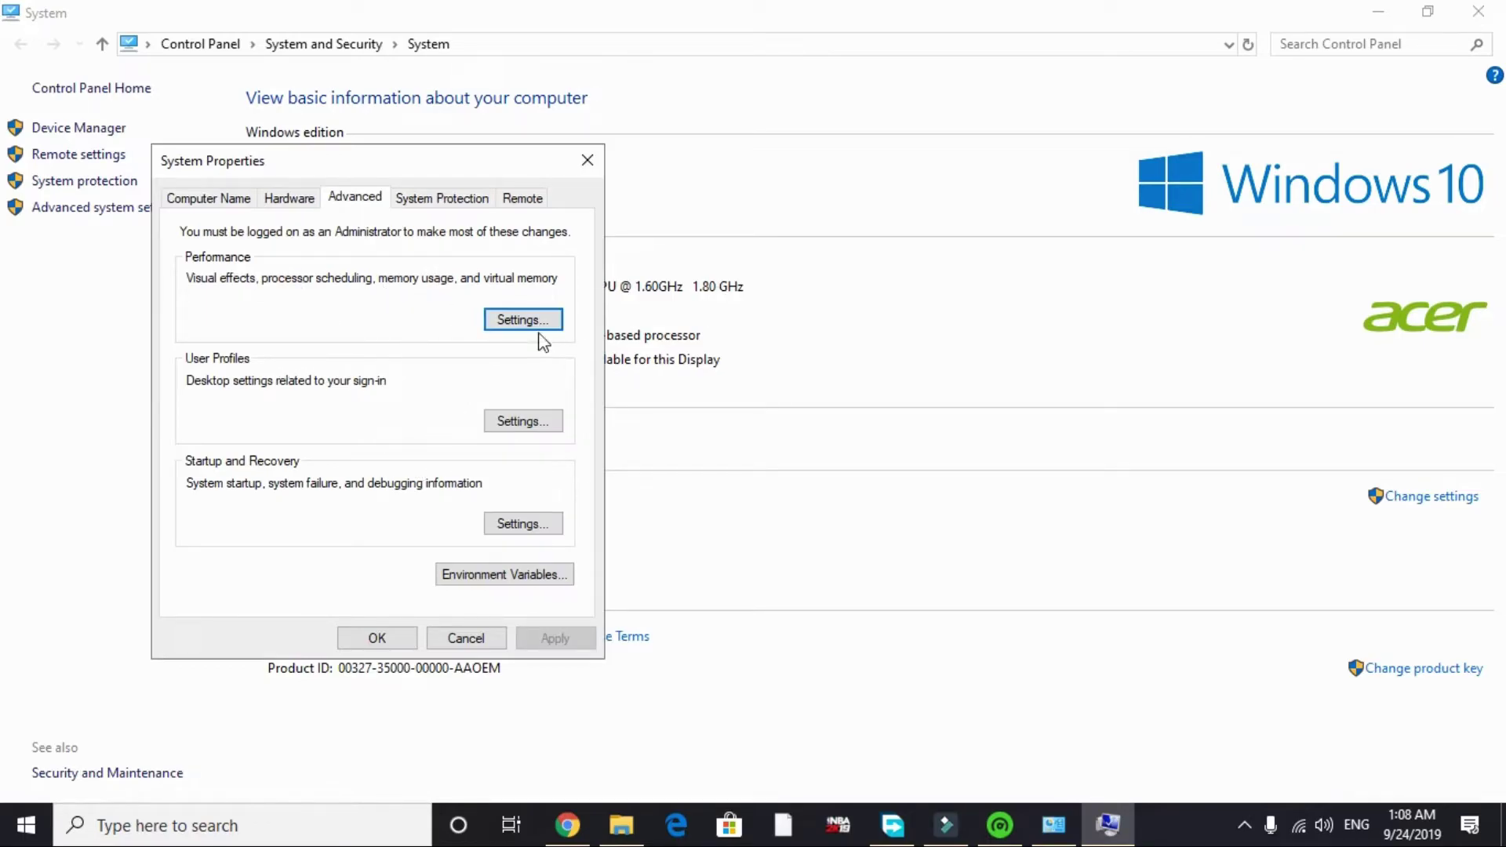
pyautogui.click(524, 322)
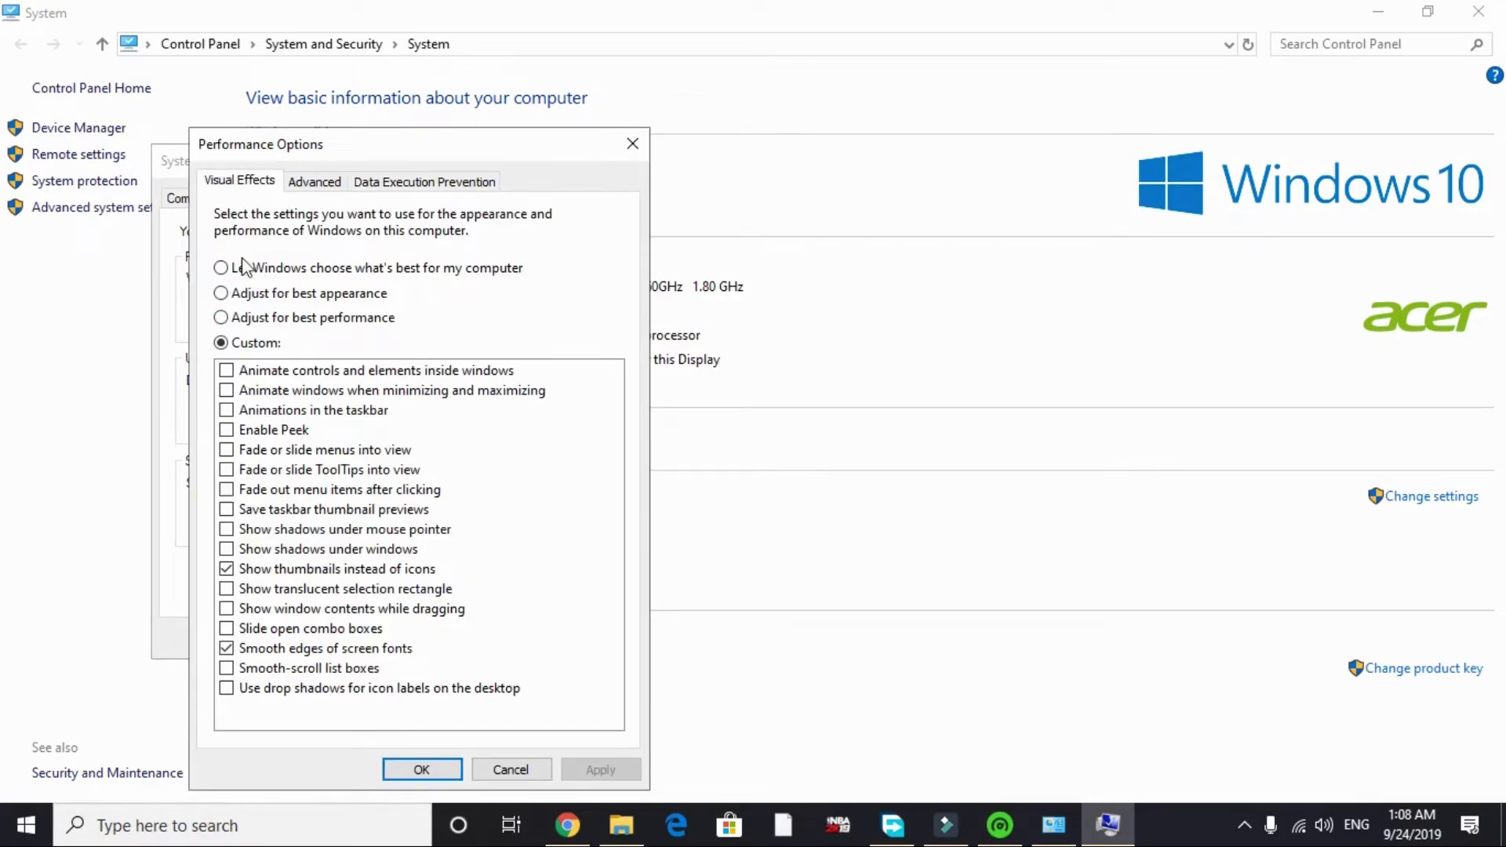
pyautogui.click(235, 269)
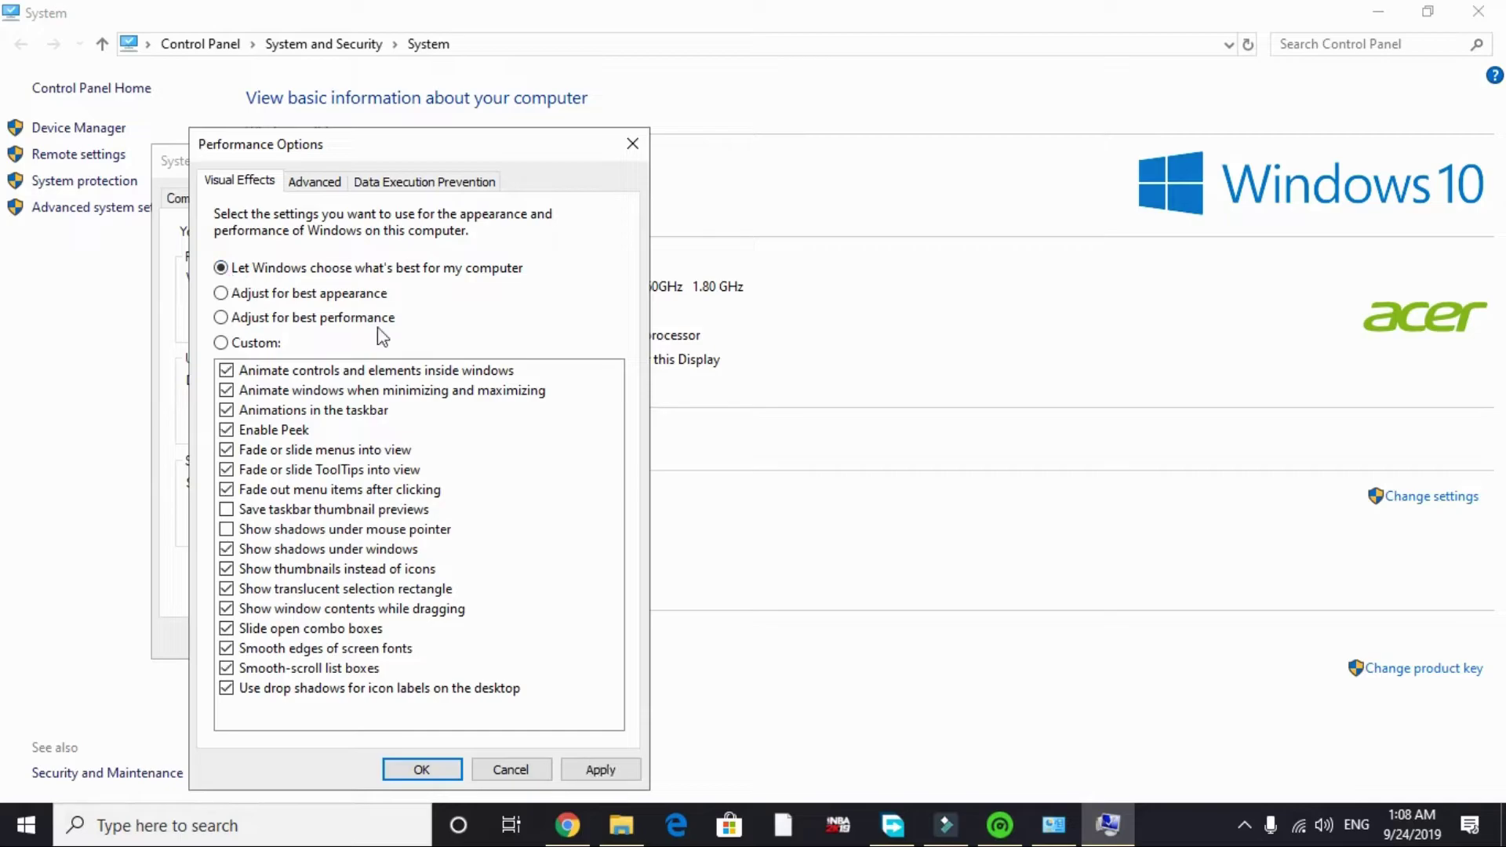
pyautogui.click(253, 318)
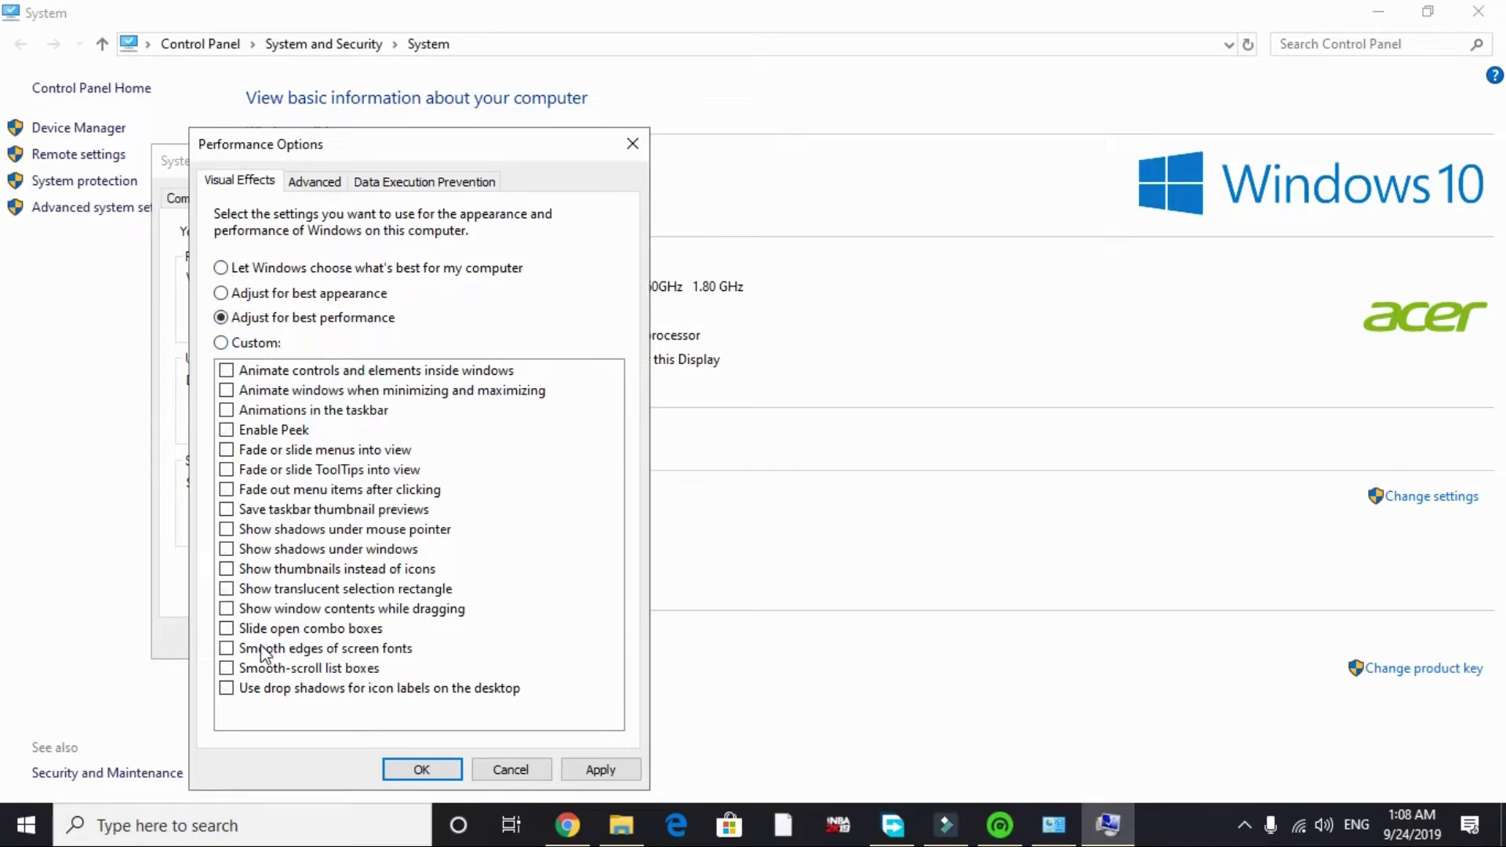
pyautogui.click(227, 649)
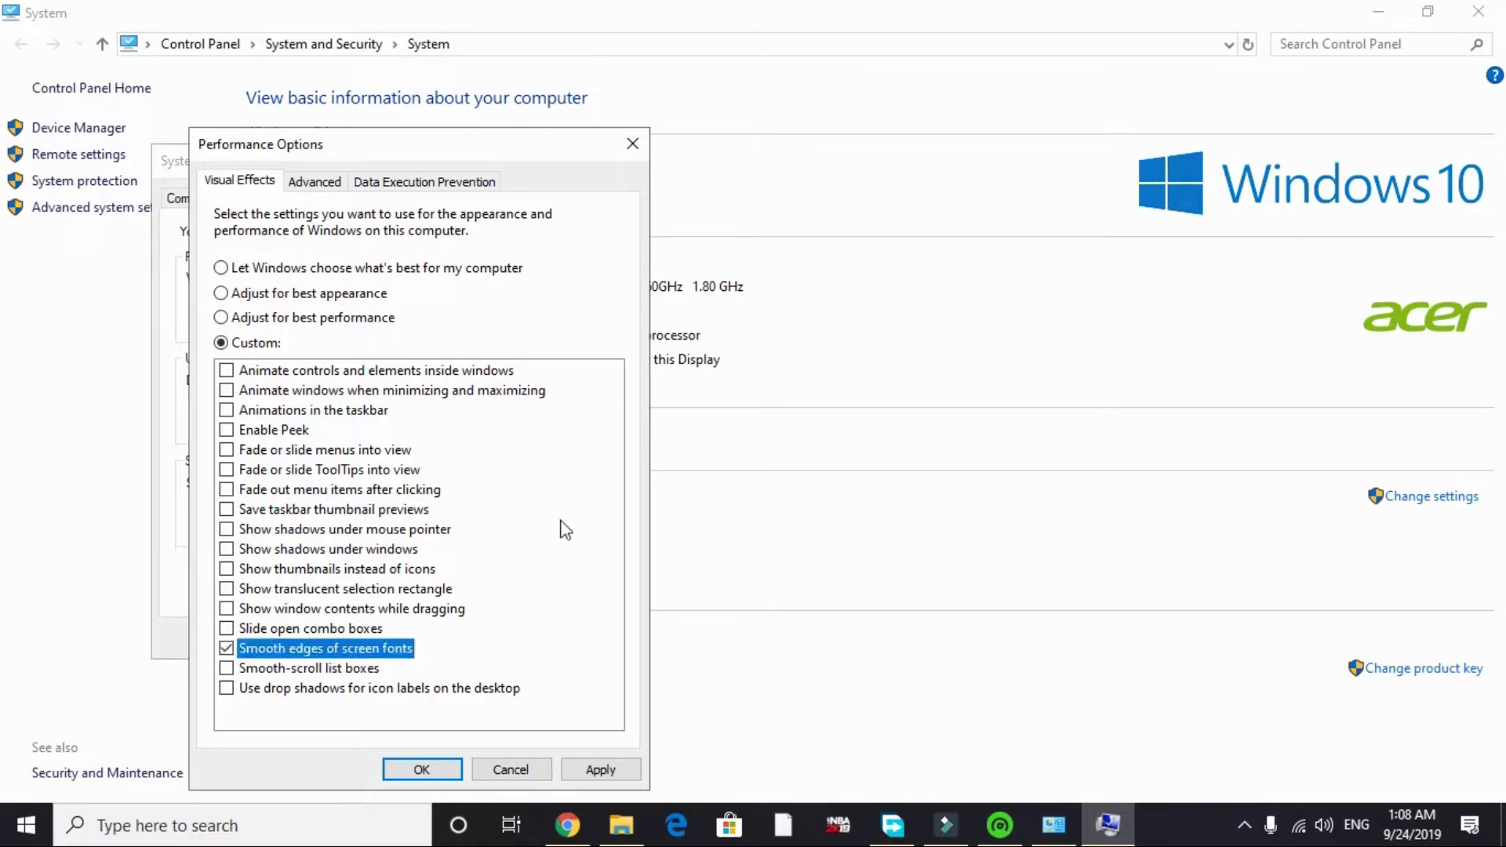
pyautogui.click(227, 570)
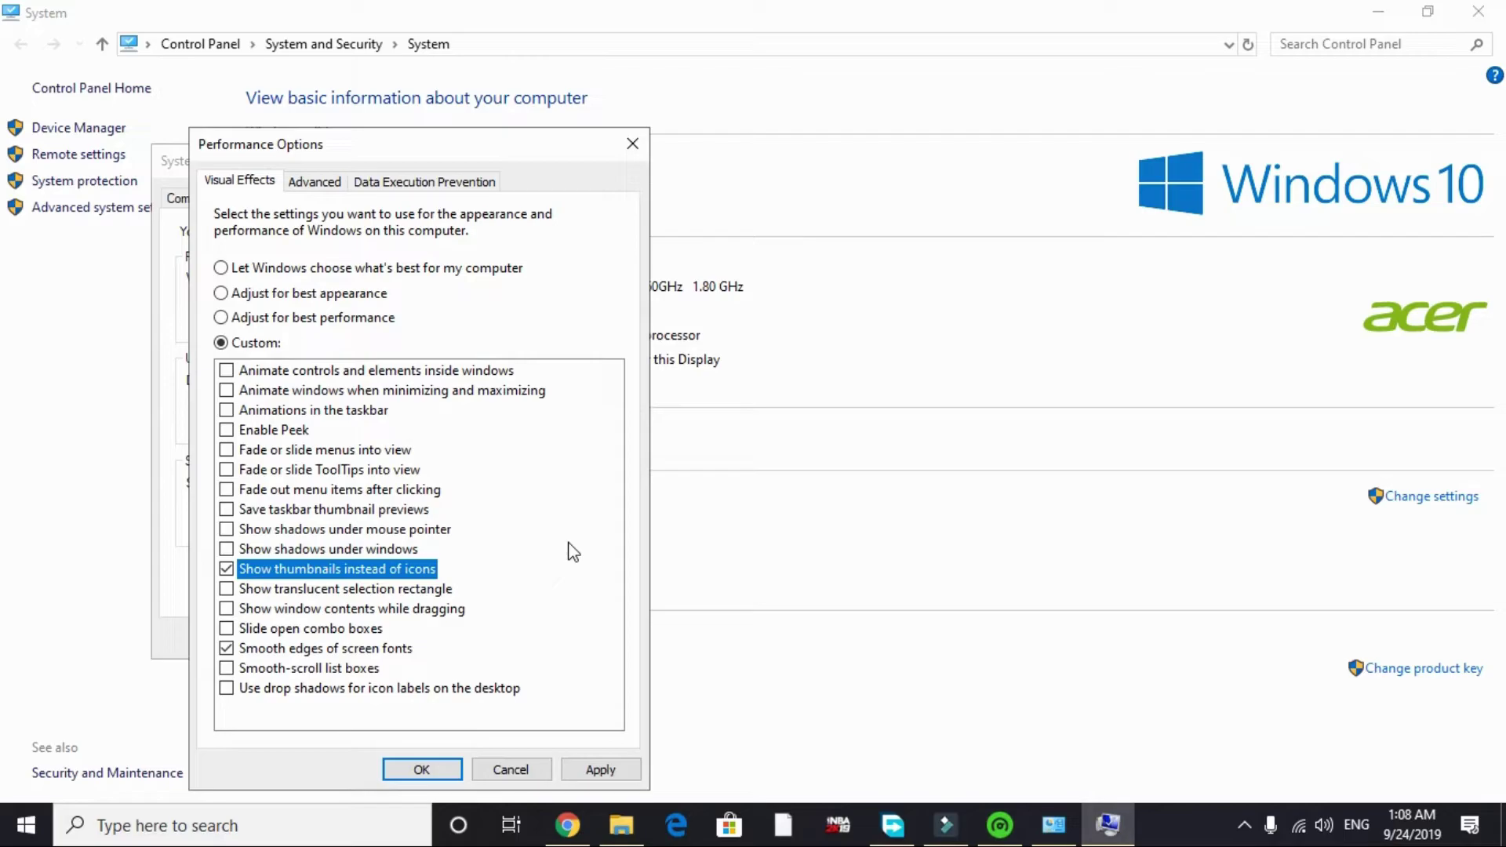
pyautogui.click(600, 769)
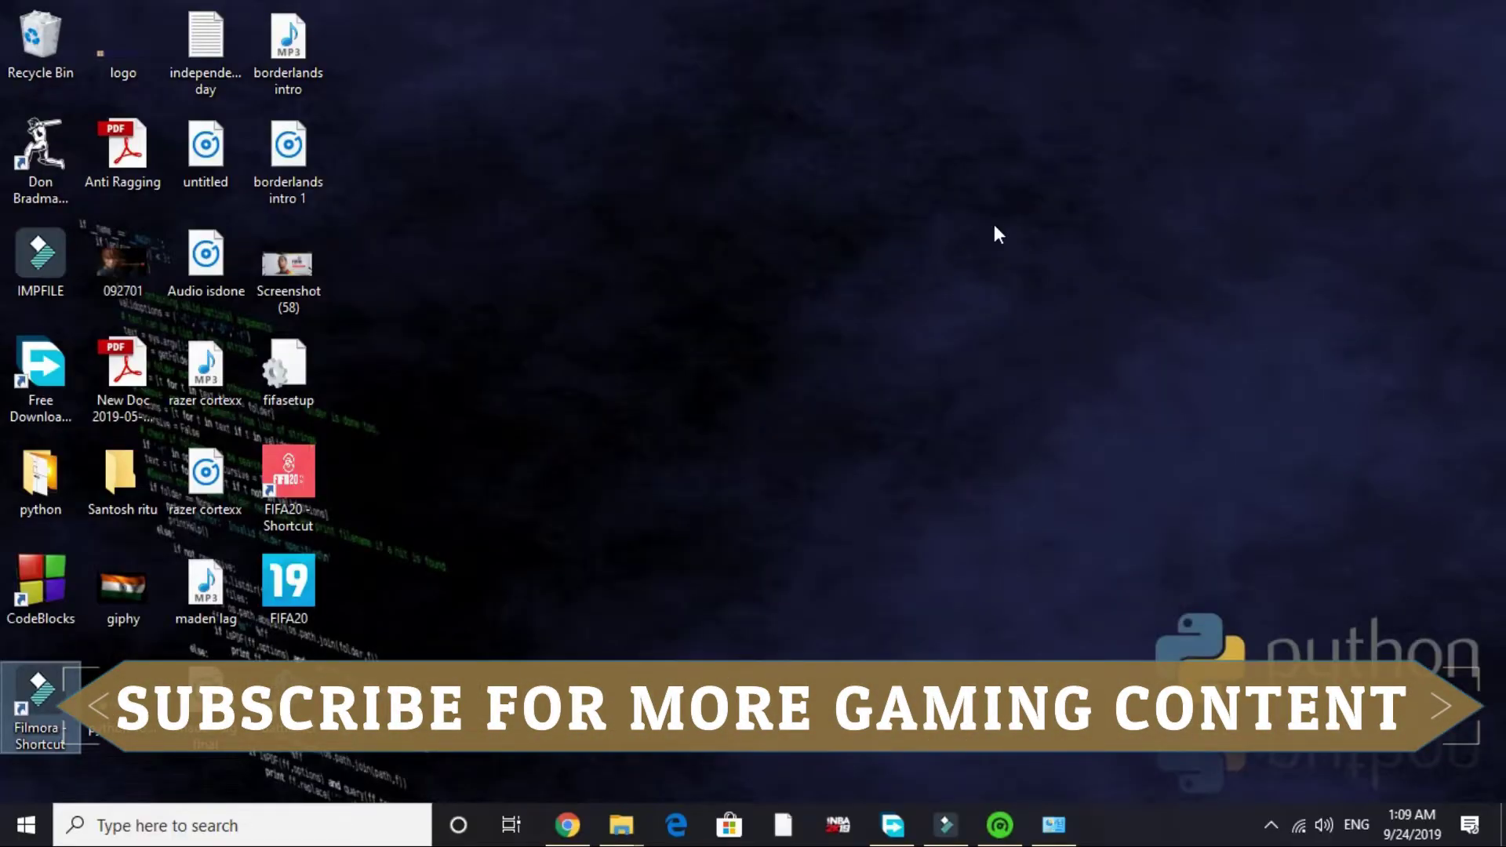
pyautogui.click(196, 825)
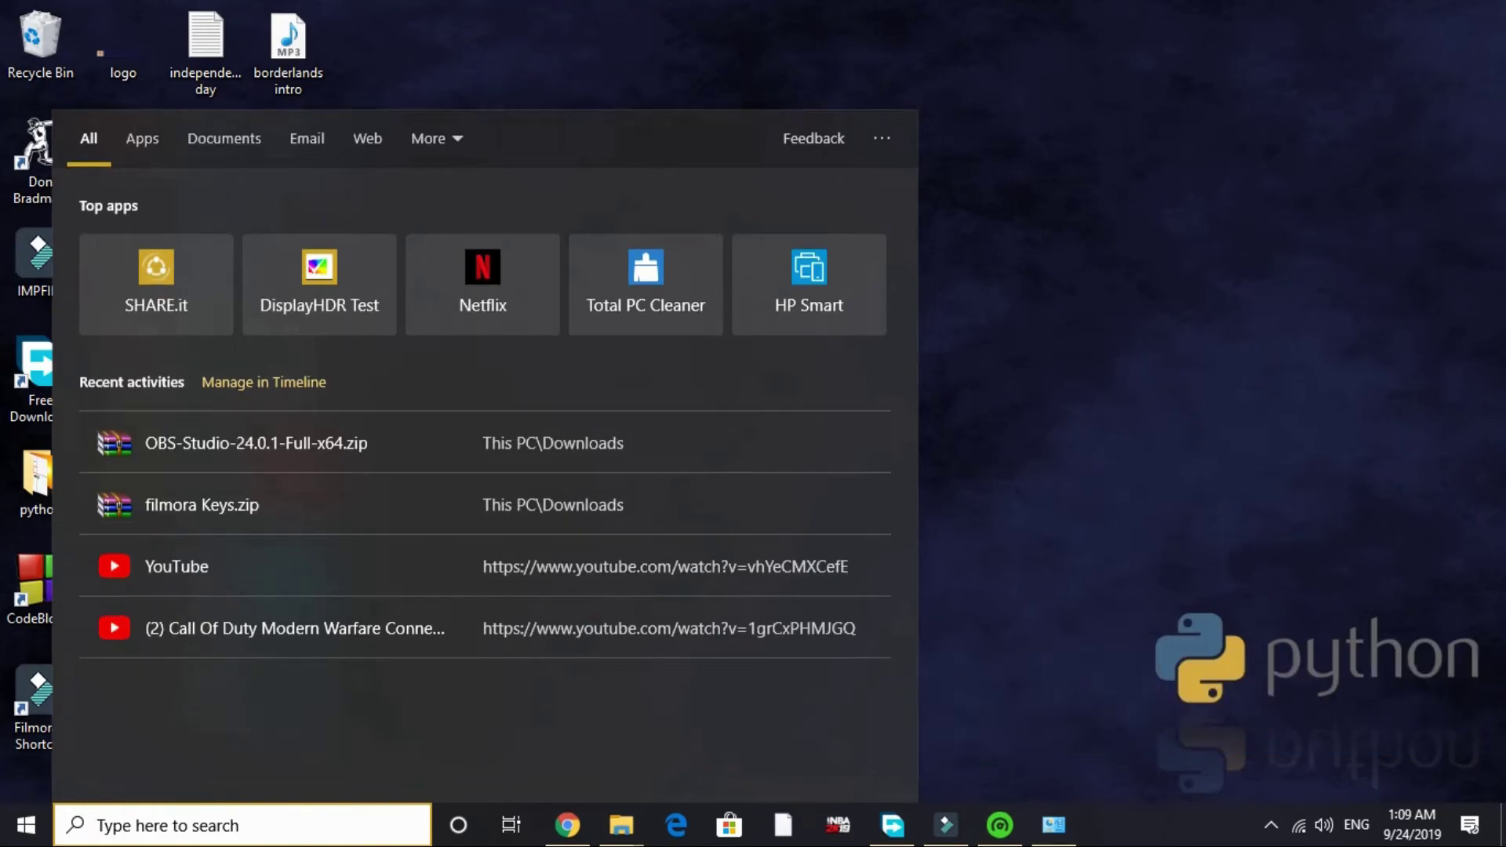
pyautogui.write('run')
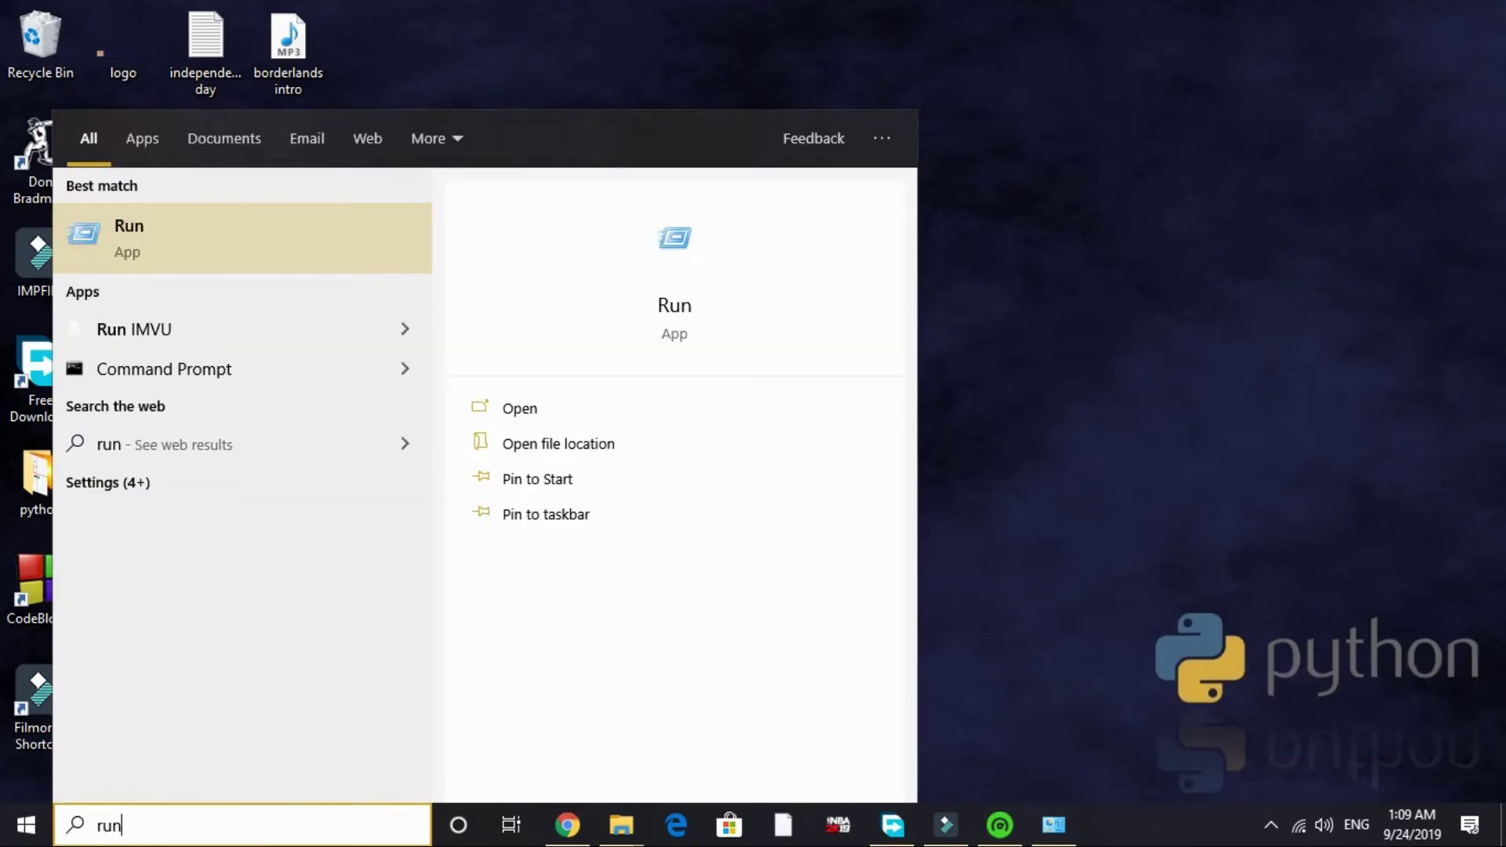
pyautogui.press('Return')
pyautogui.write('temp')
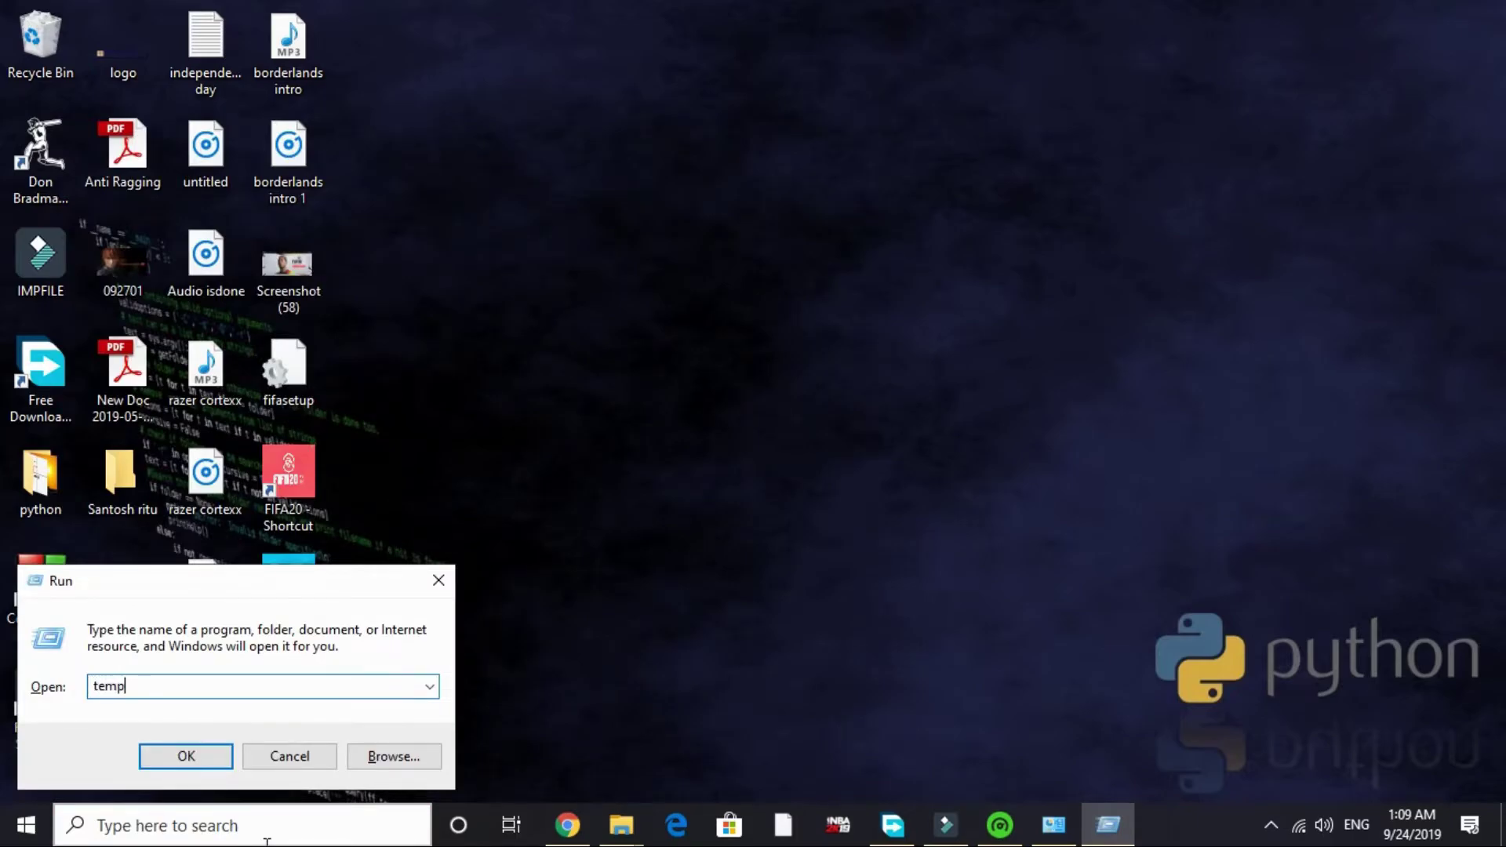
pyautogui.press('Return')
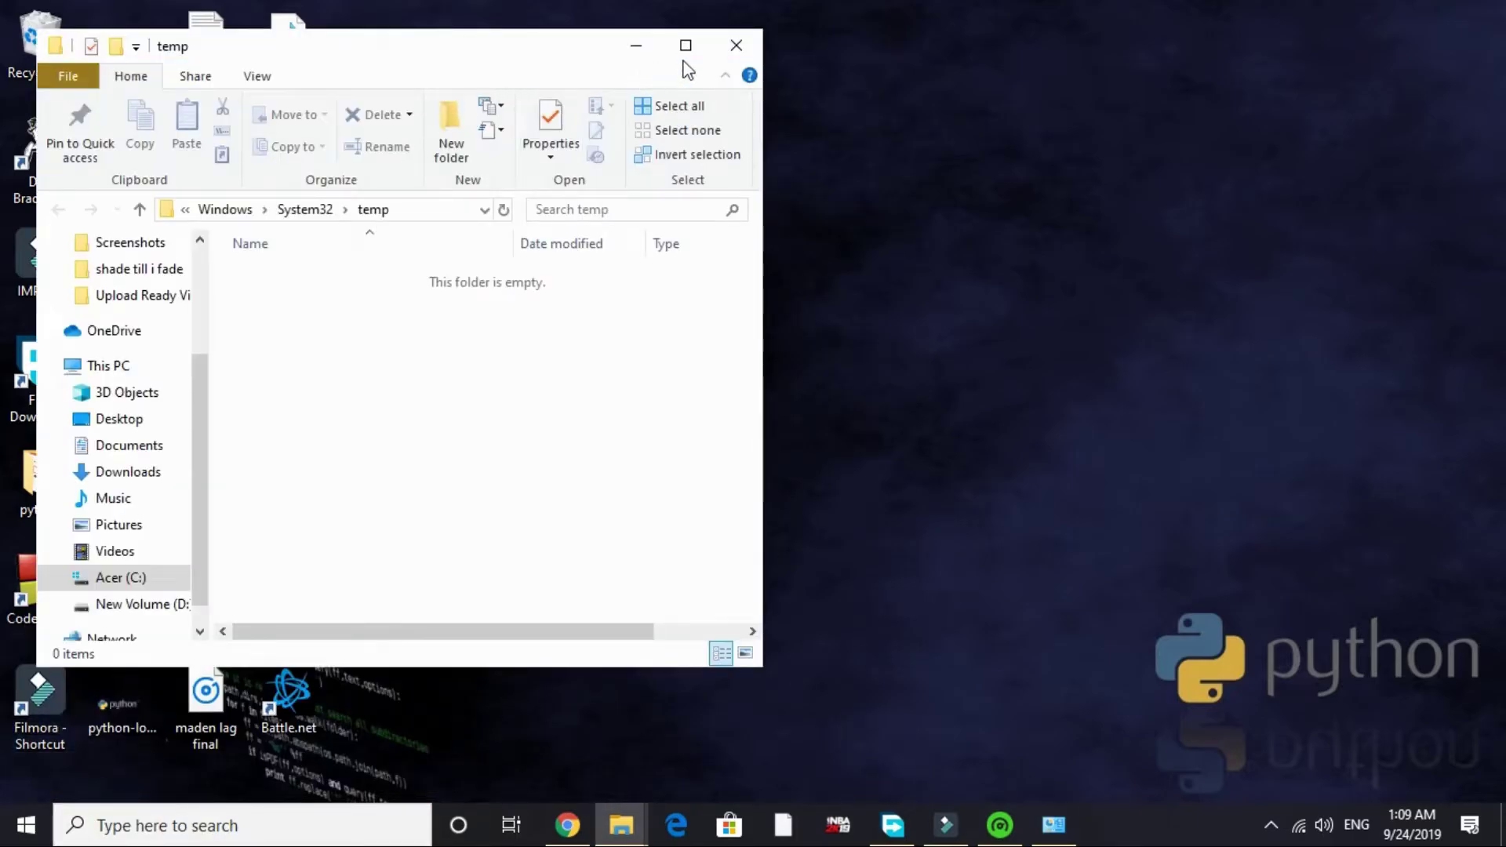
pyautogui.click(682, 55)
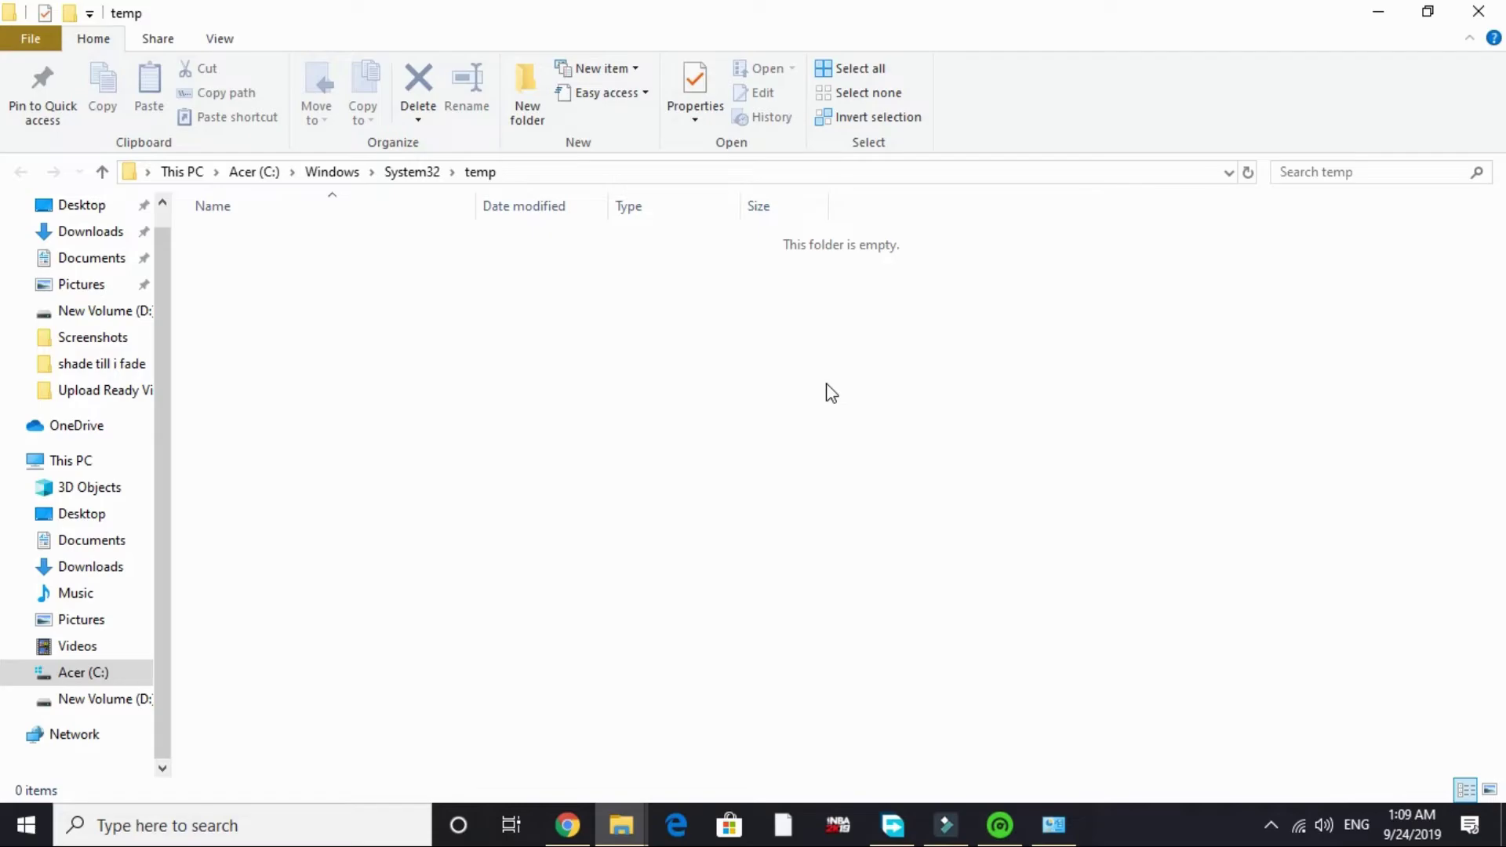
pyautogui.click(1478, 11)
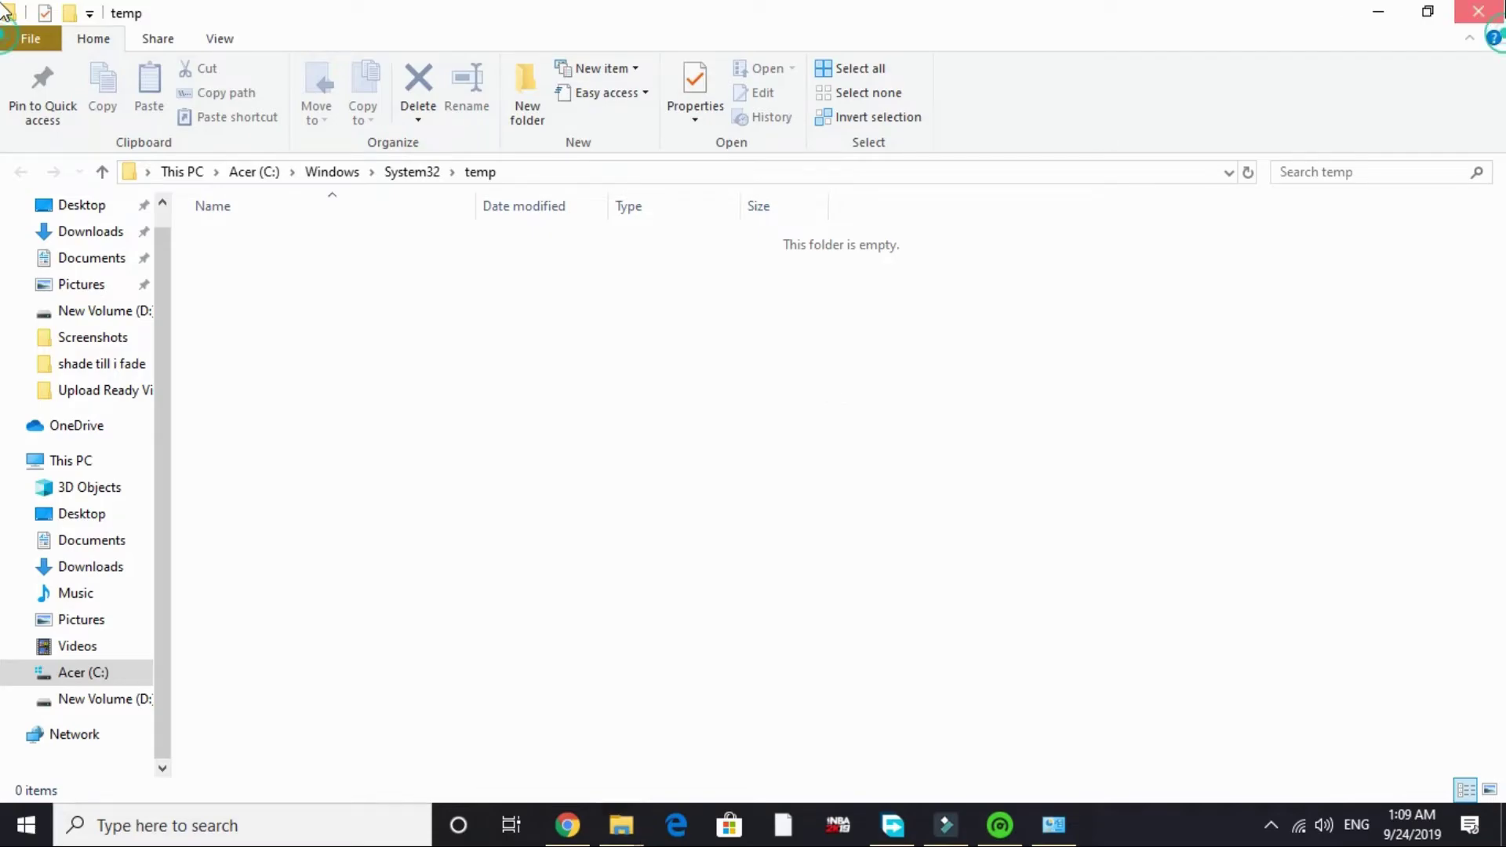
# Open the user's %temp% folder through the Run dialog.
pyautogui.click(316, 834)
pyautogui.write('run')
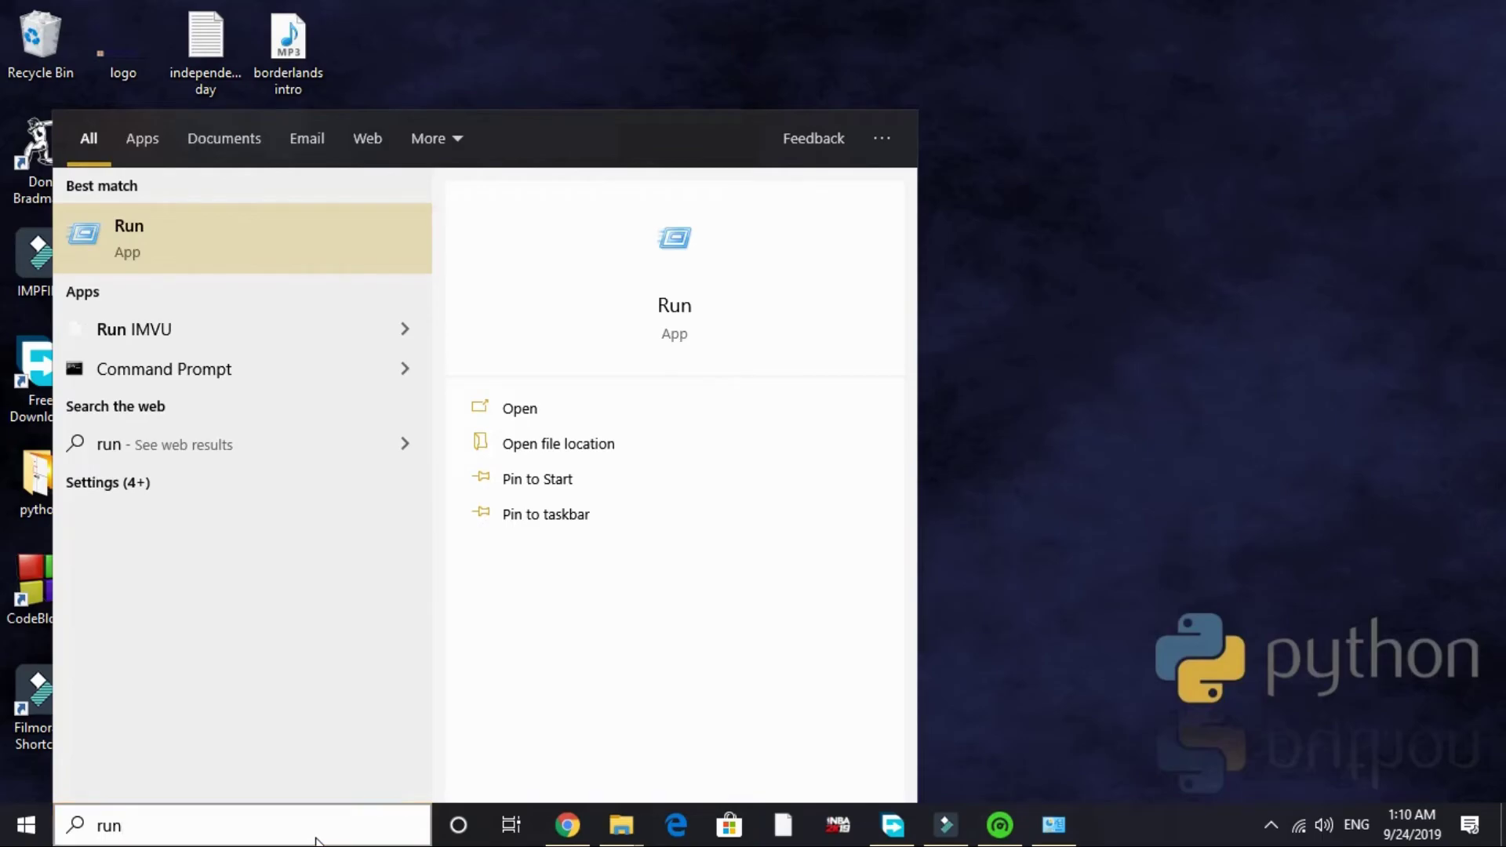
pyautogui.press('Return')
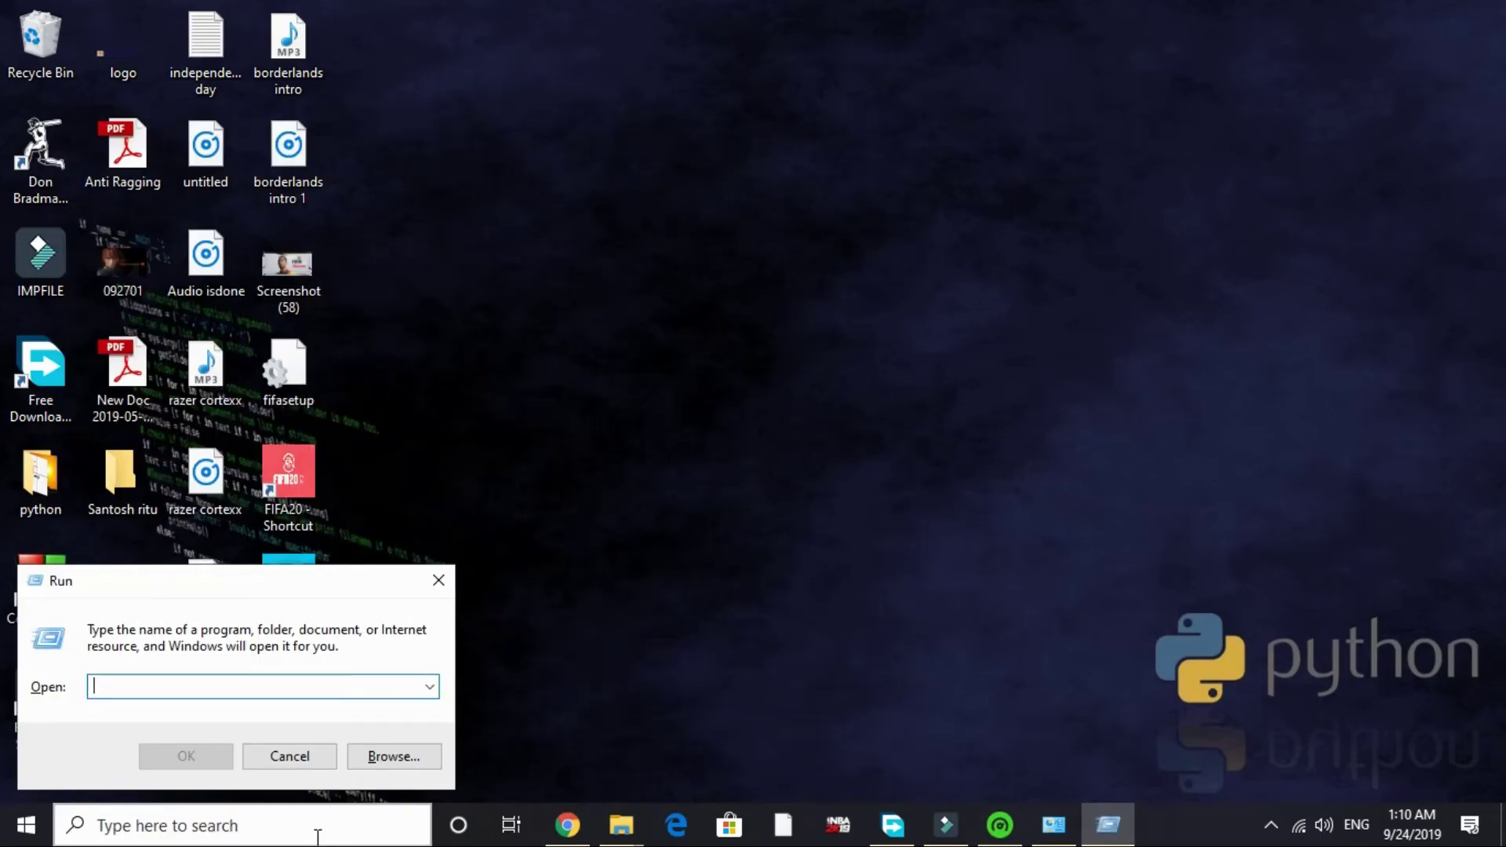
pyautogui.write('%temp%')
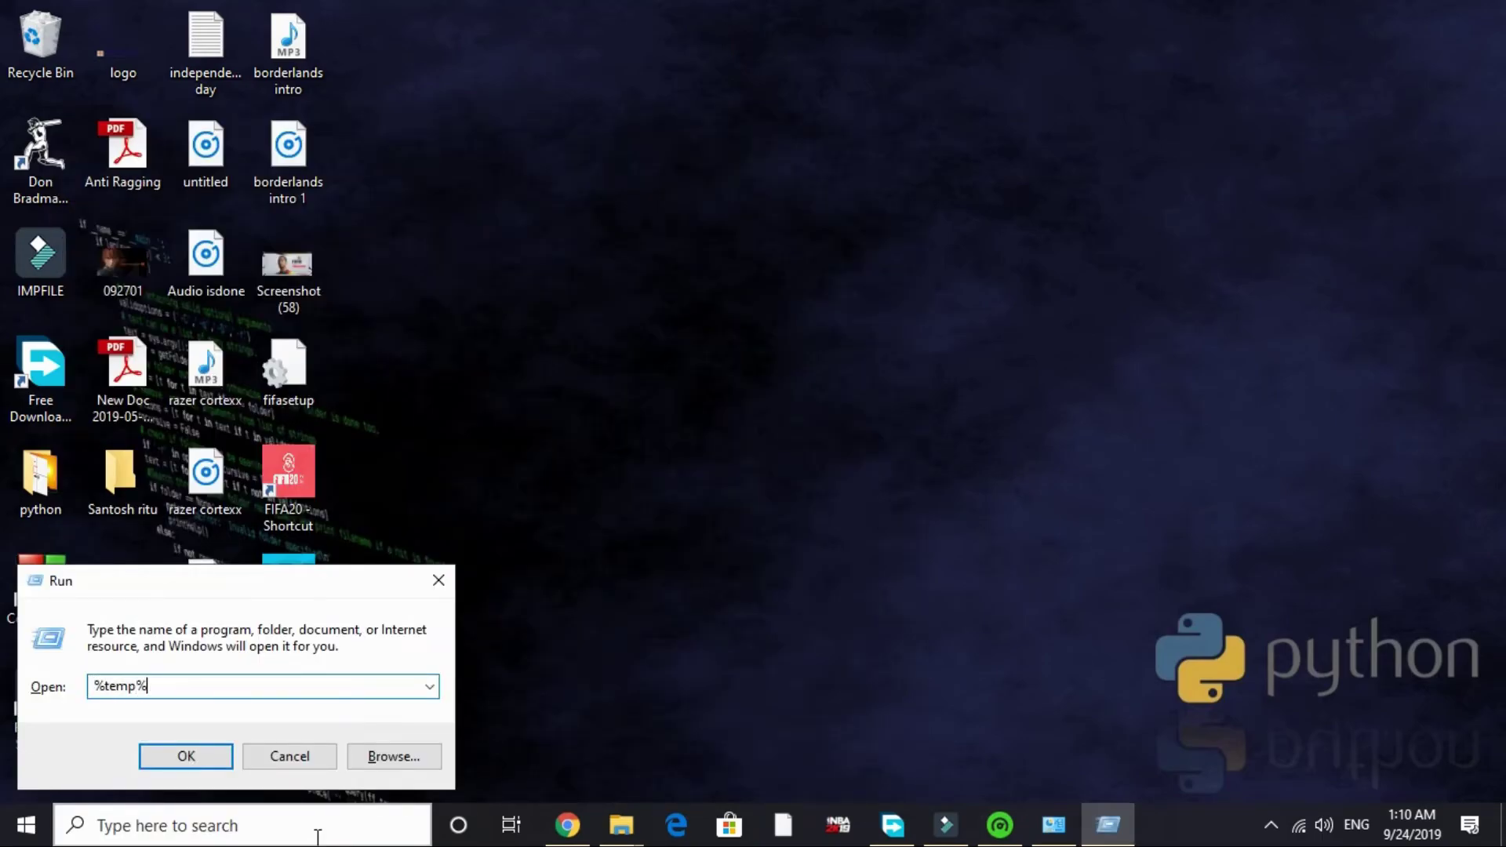
pyautogui.press('Return')
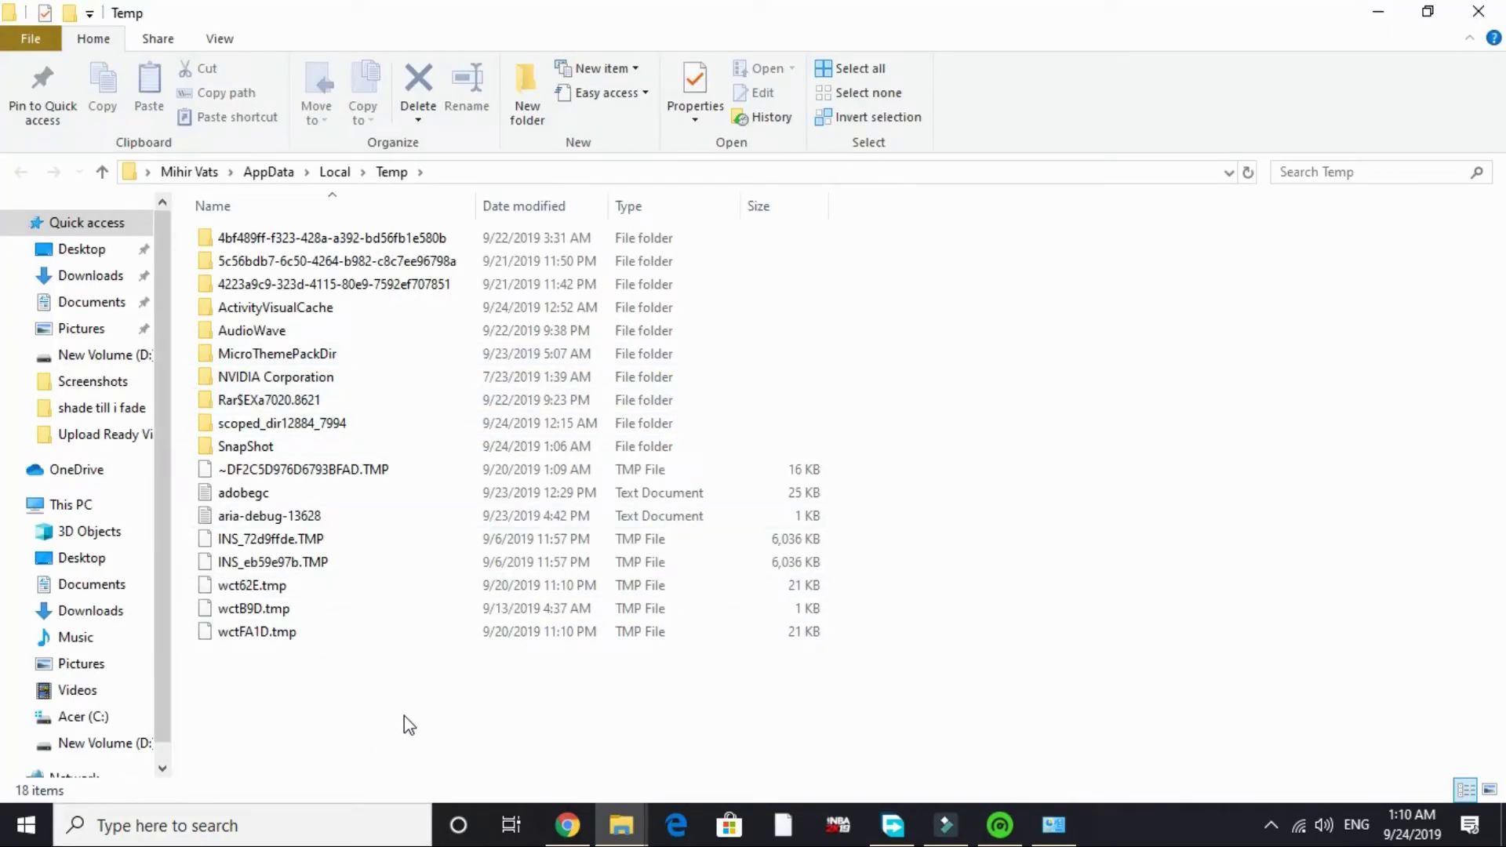
# Permanently delete every item in the Temp folder, confirming Yes.
pyautogui.hotkey('ctrl', 'a')
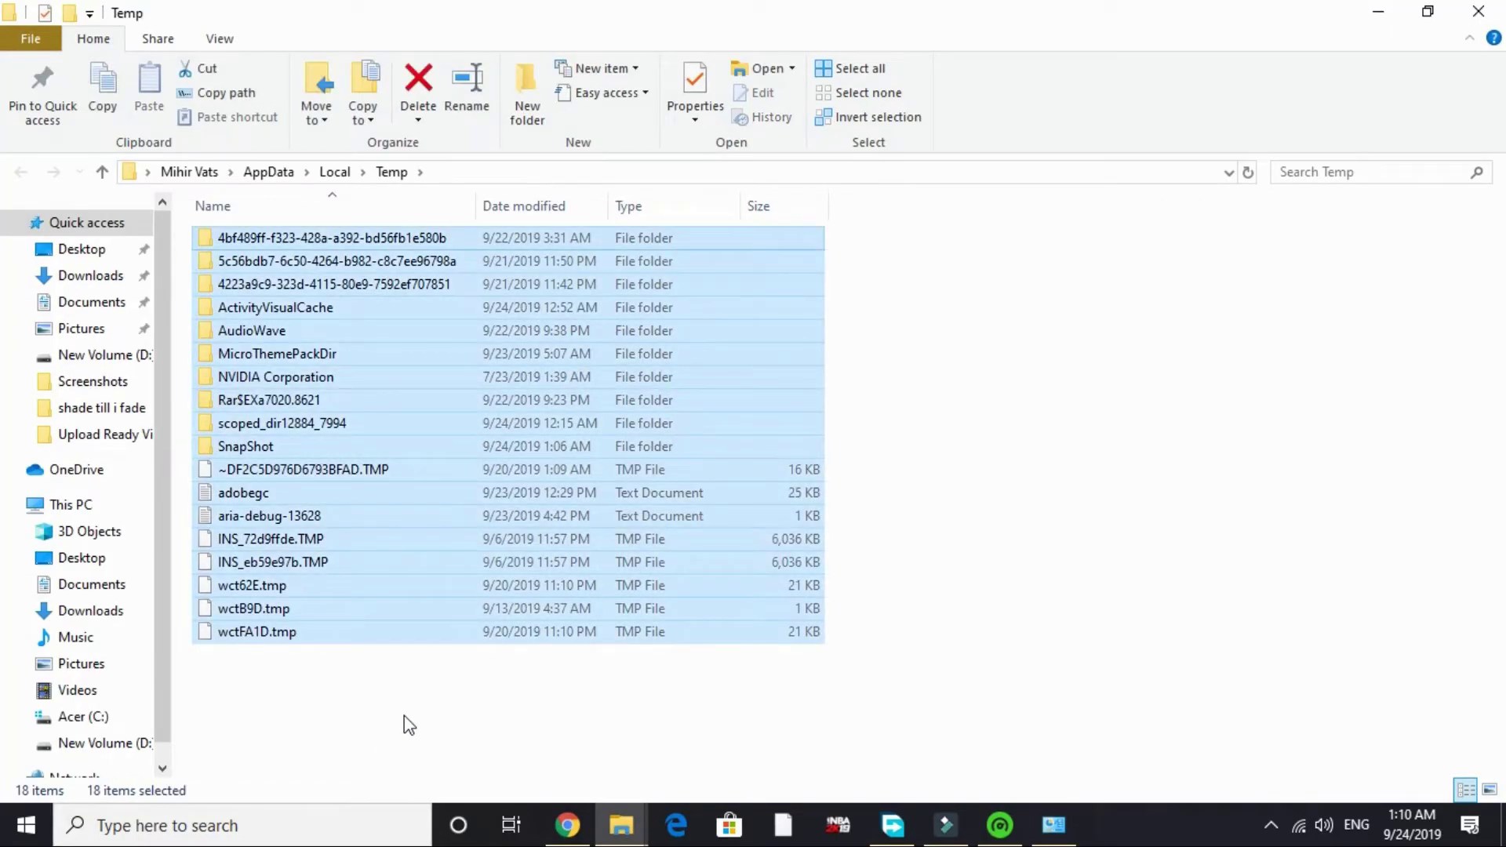
pyautogui.hotkey('shift', 'Delete')
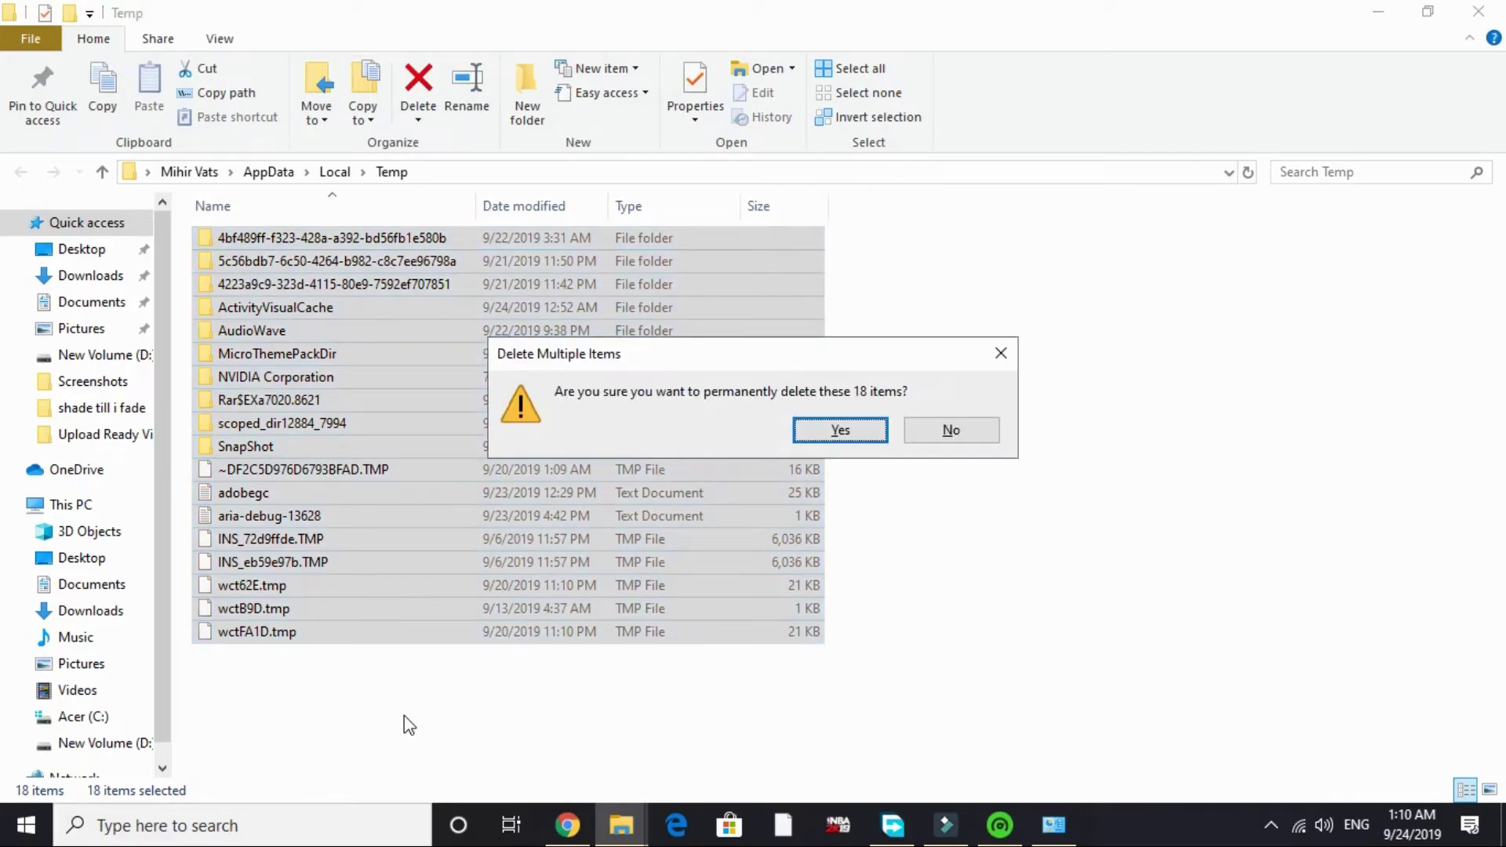
pyautogui.press('Return')
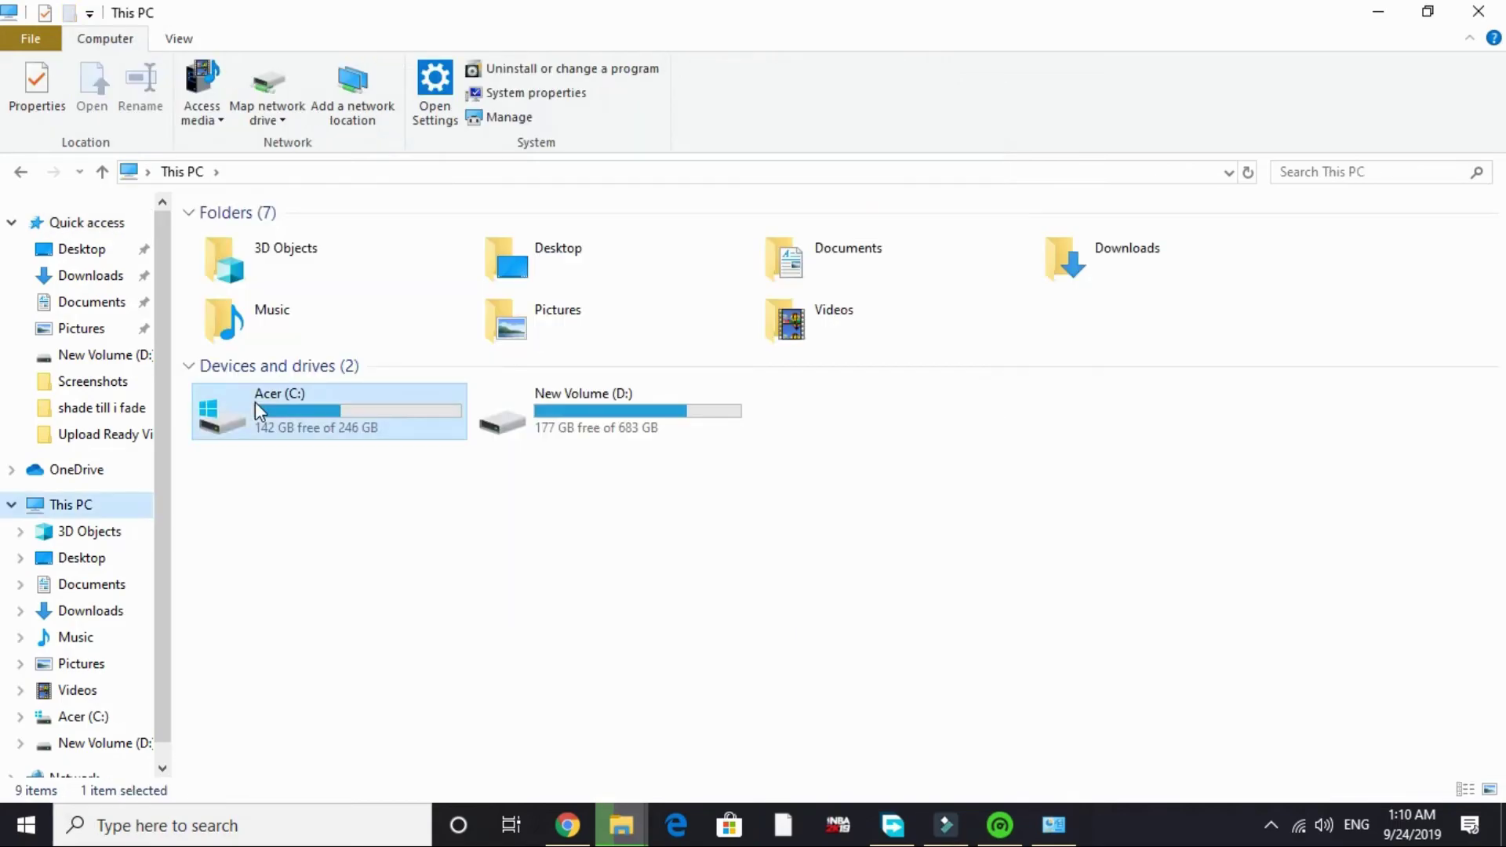
# Browse from the Acer (C:) drive into Windows to the Prefetch folder.
pyautogui.doubleClick(256, 401)
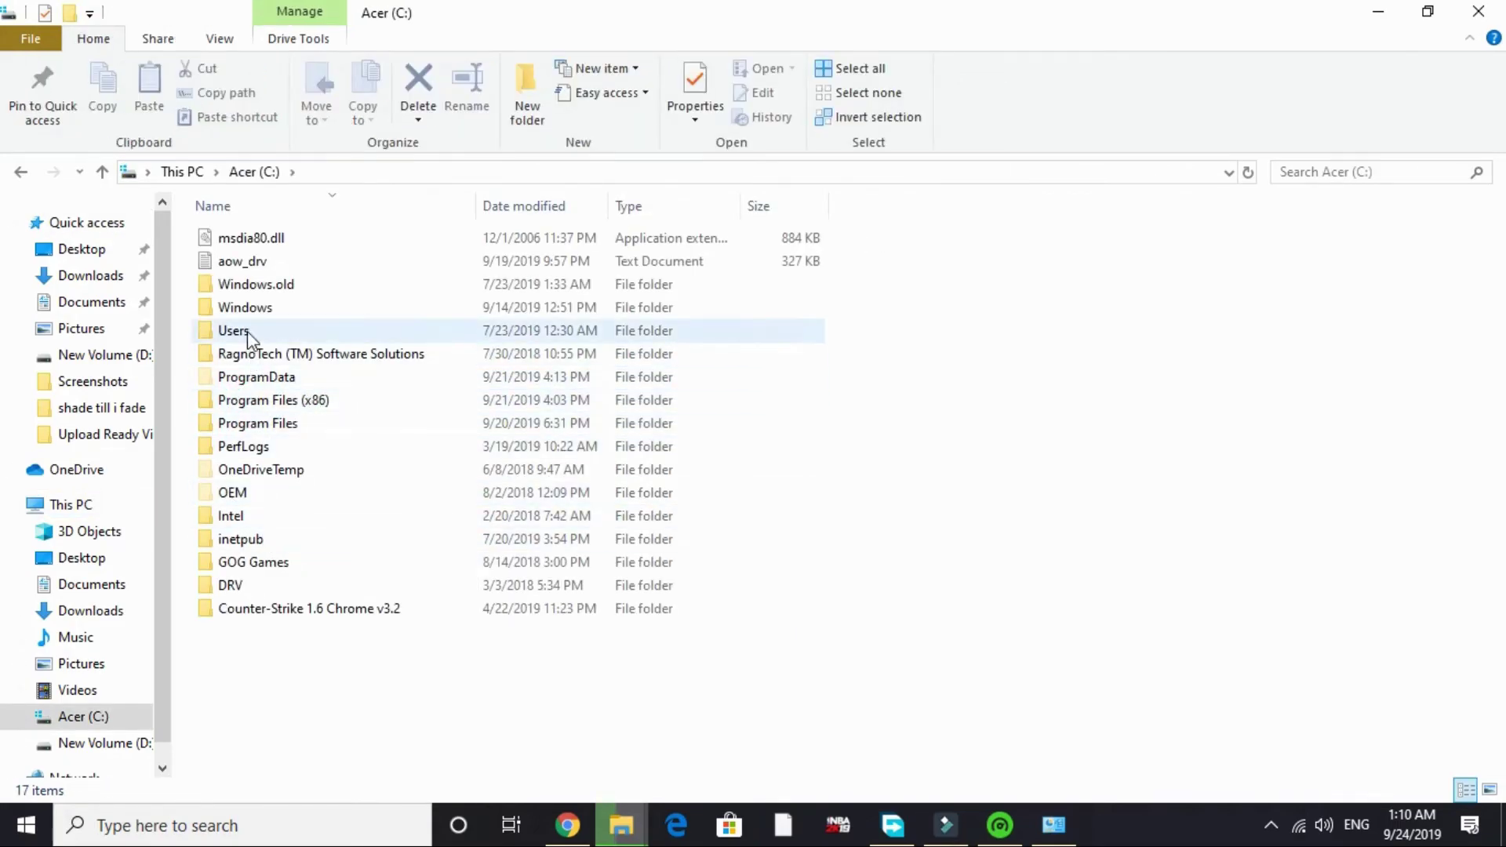
pyautogui.doubleClick(237, 307)
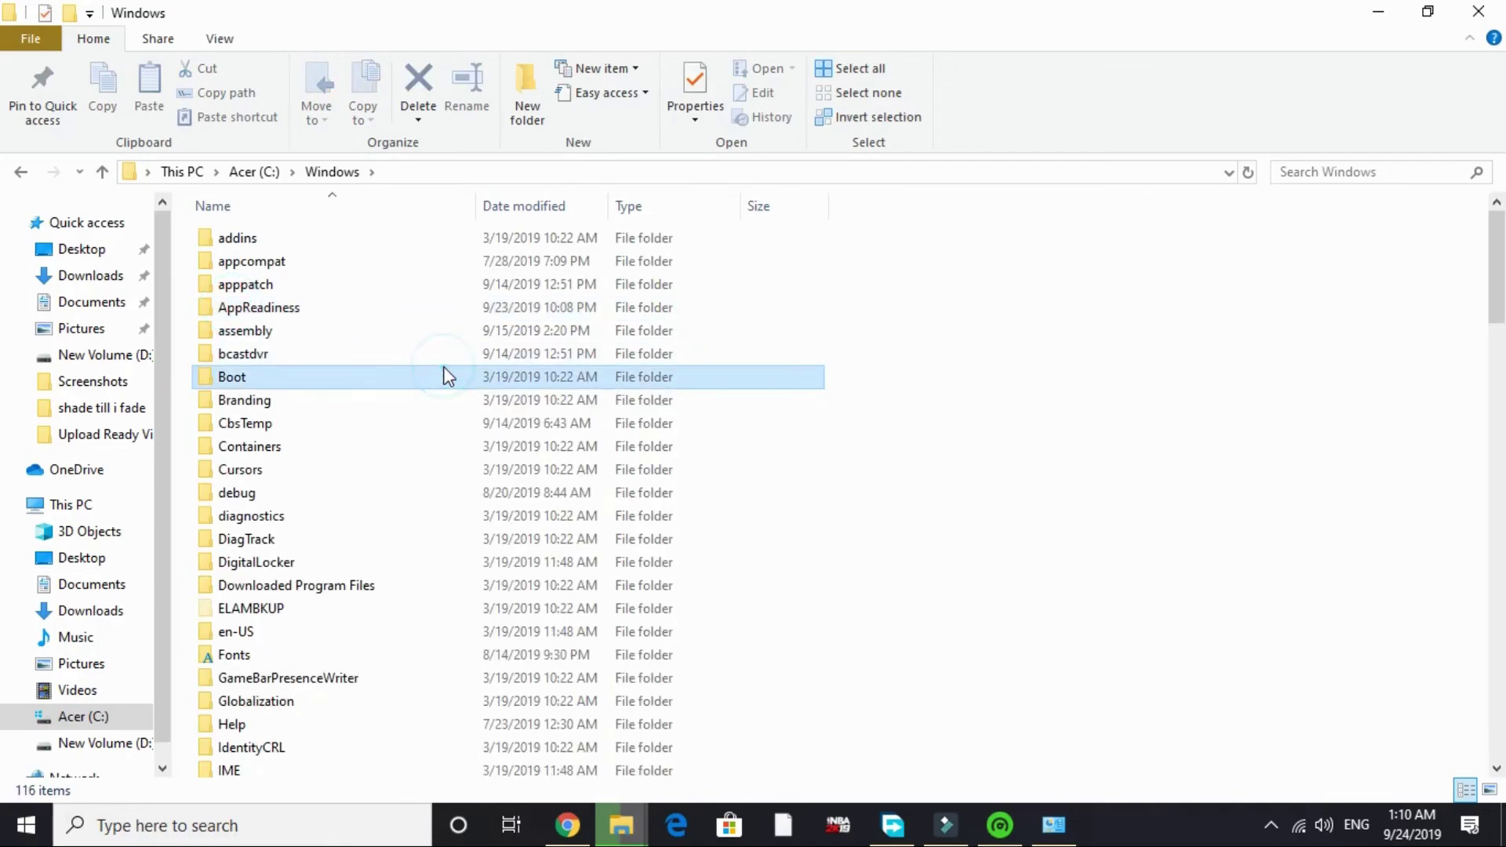
pyautogui.press('p')
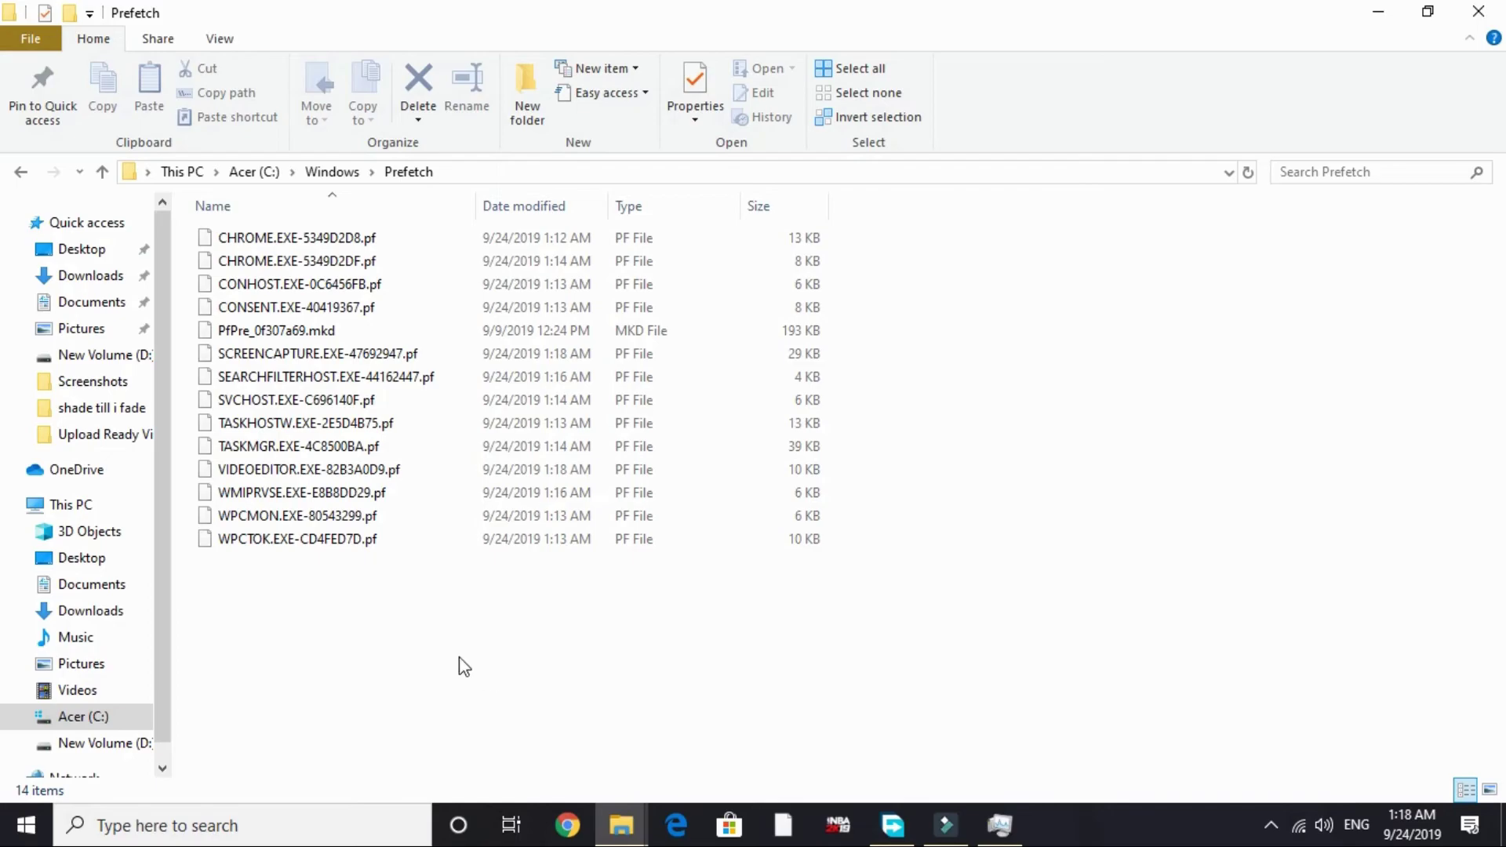
# Permanently delete all 14 Prefetch files, skipping the in-use one, then minimize Explorer.
pyautogui.hotkey('ctrl', 'a')
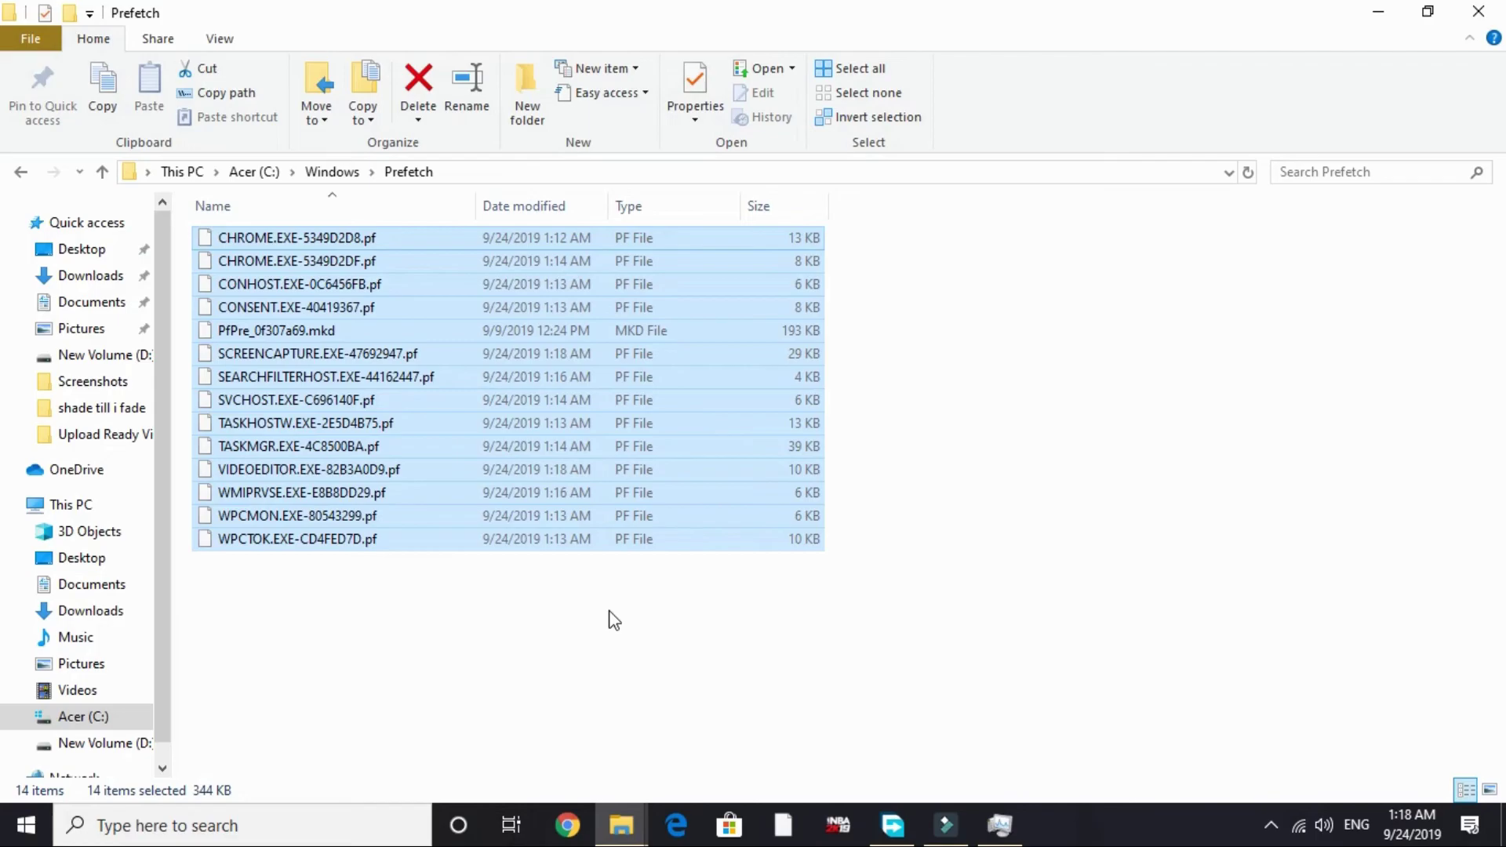
pyautogui.hotkey('shift', 'Delete')
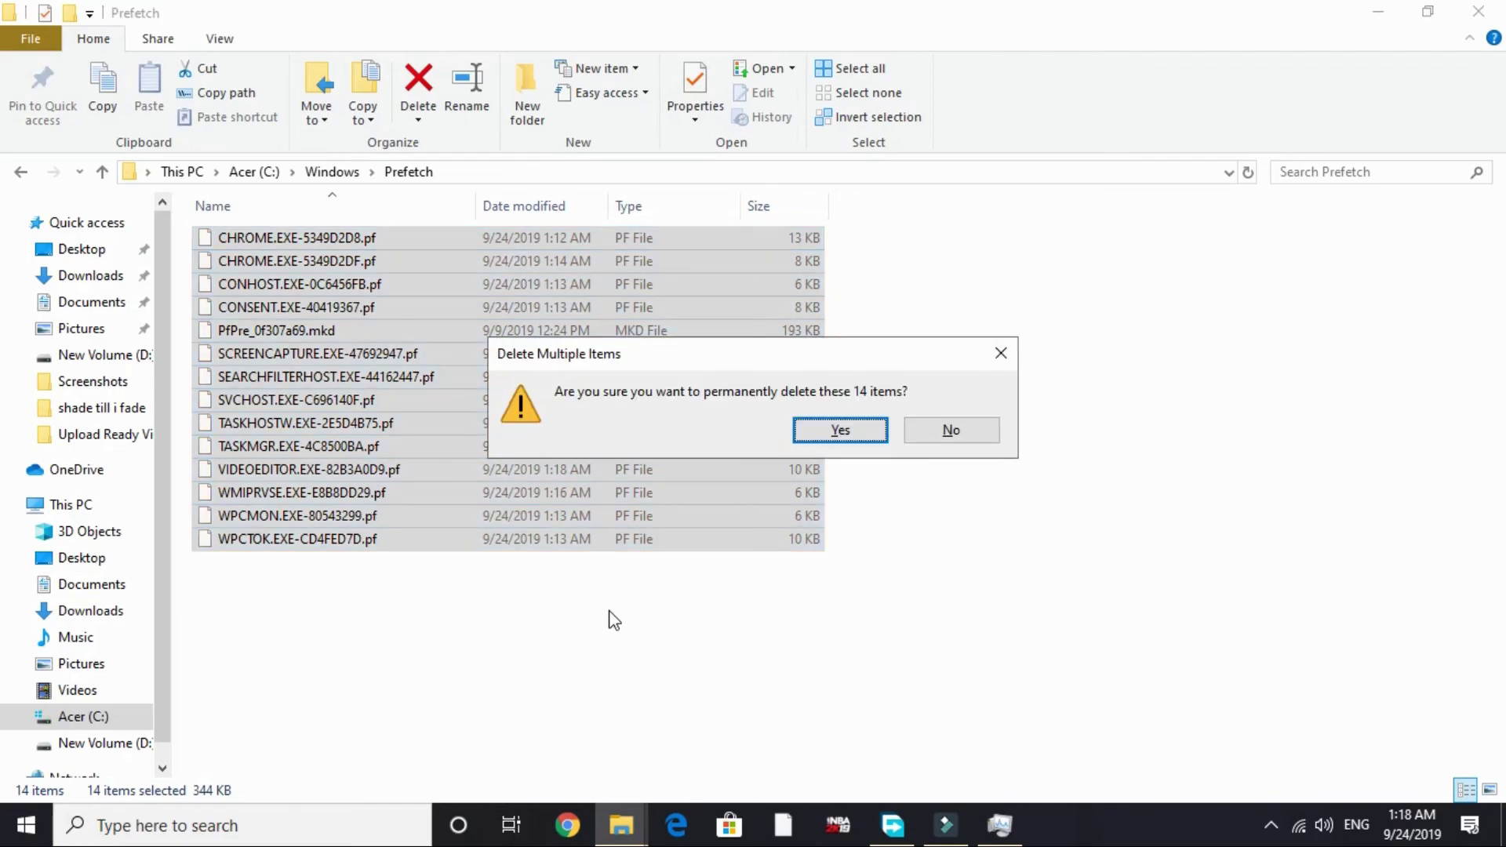
pyautogui.press('Return')
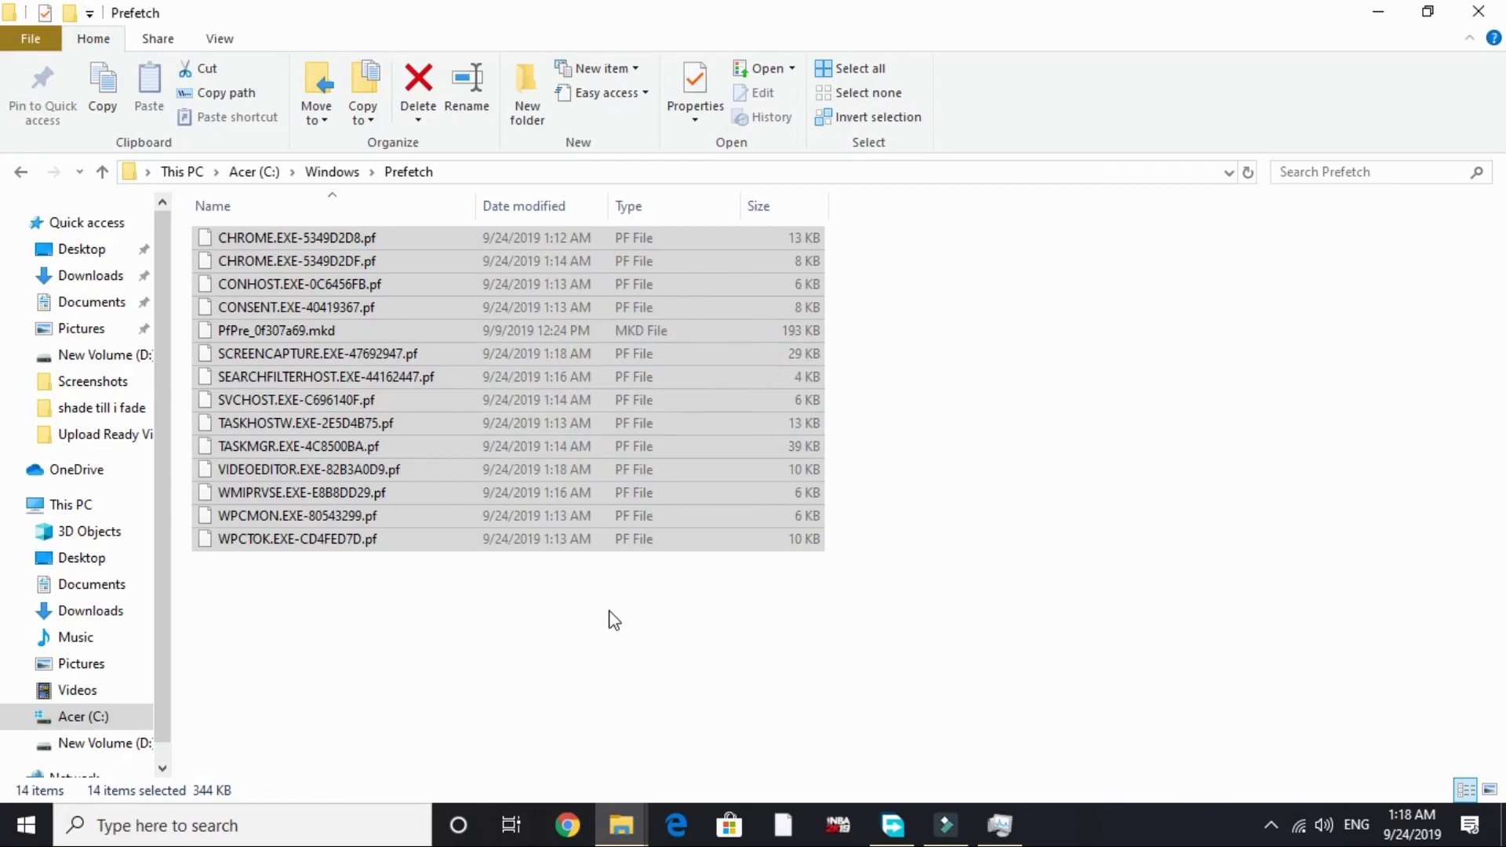
pyautogui.click(542, 305)
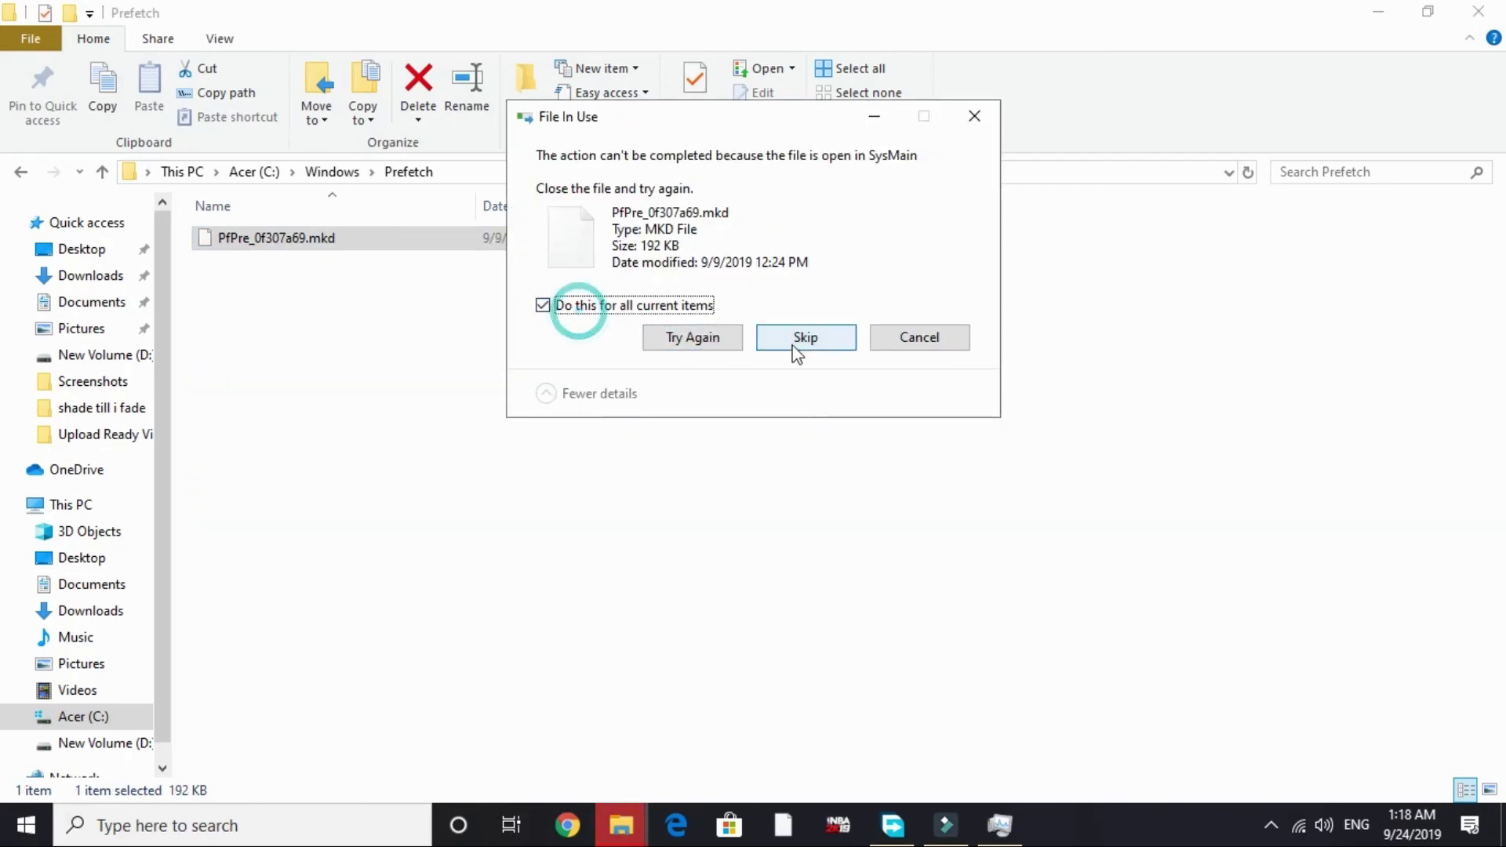
pyautogui.click(803, 338)
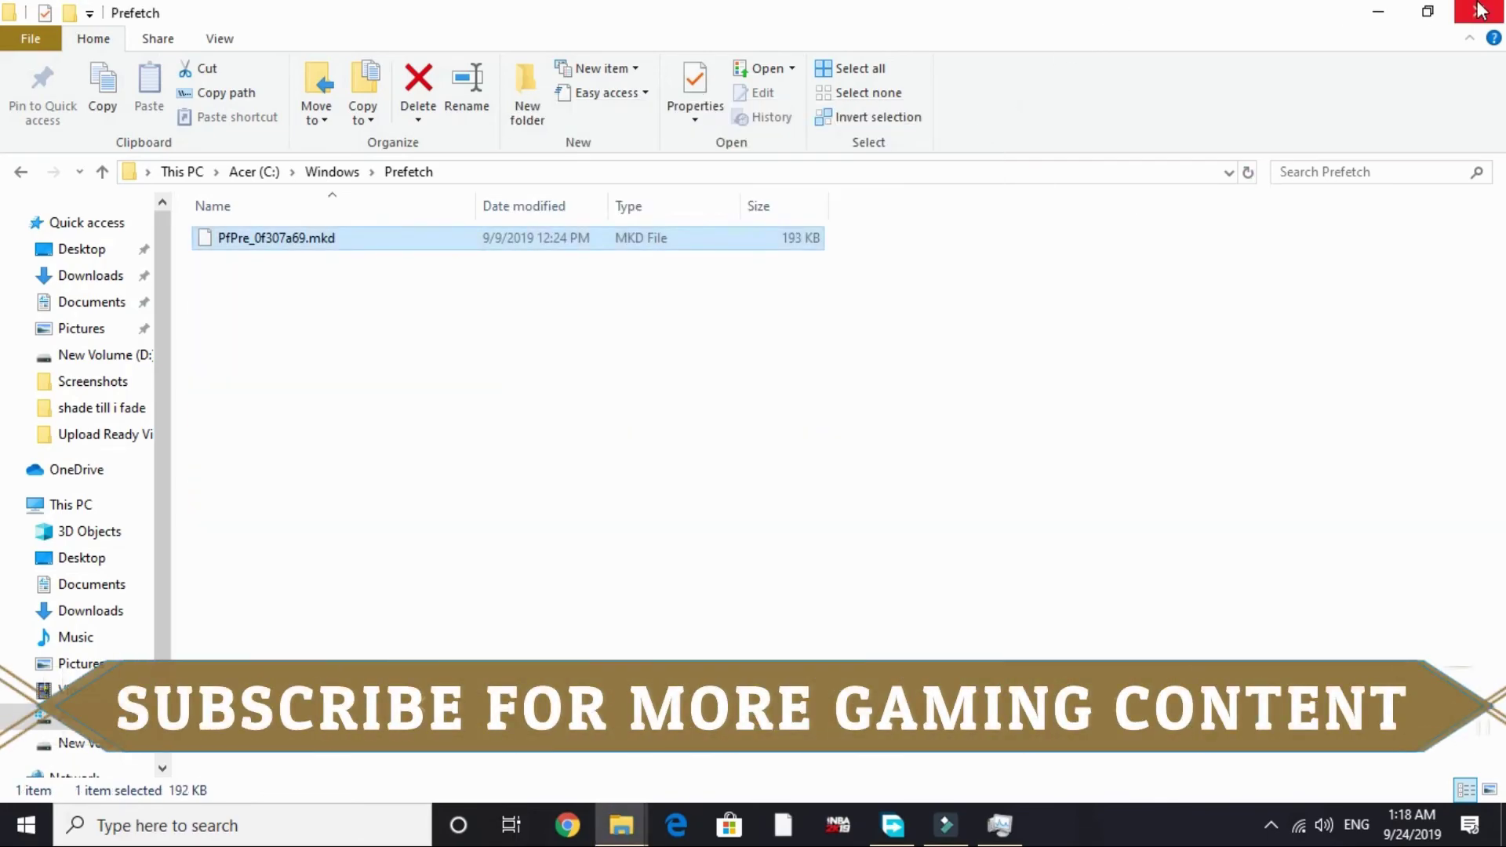
pyautogui.click(1377, 11)
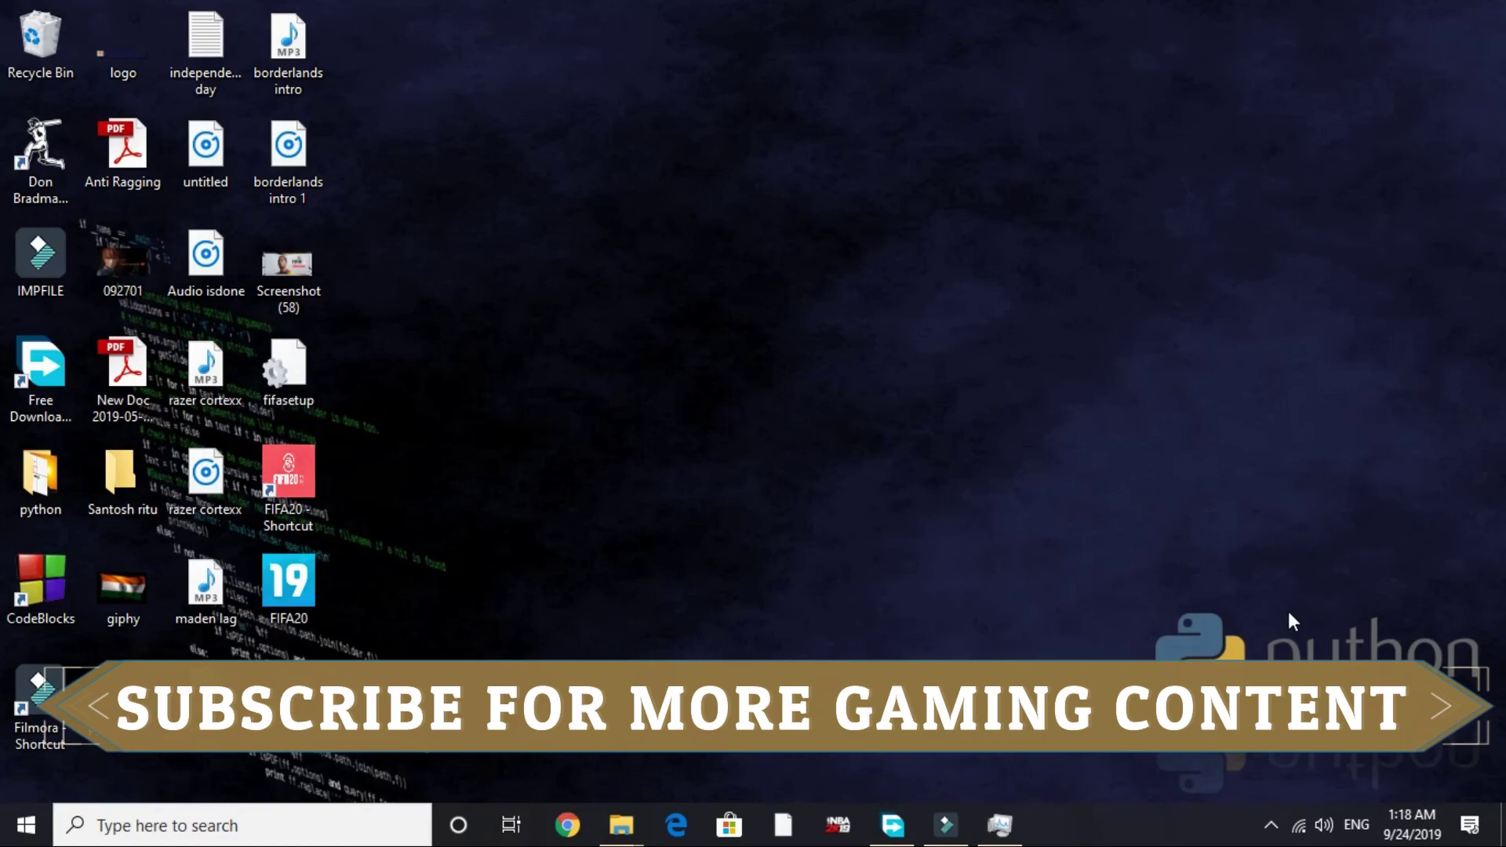